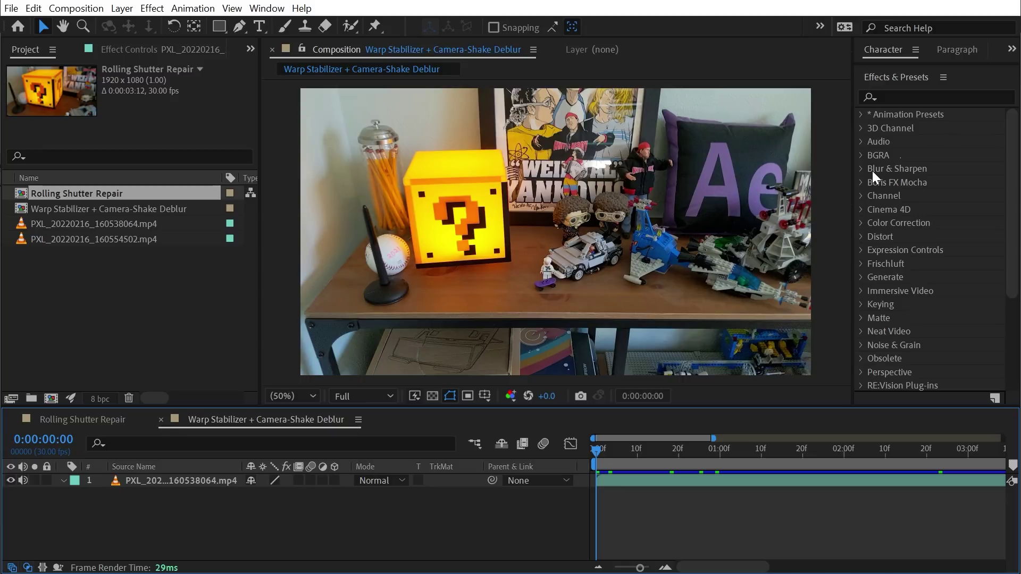
# Preview the original clip's camera shake in the Warp Stabilizer + Camera-Shake Deblur composition and return near the start.
pyautogui.click(106, 298)
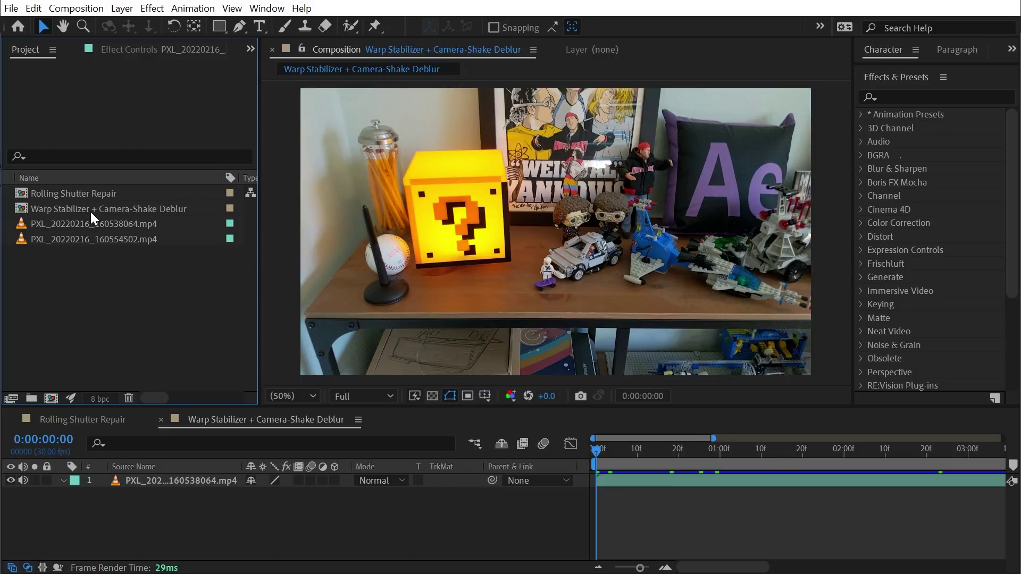
pyautogui.click(180, 484)
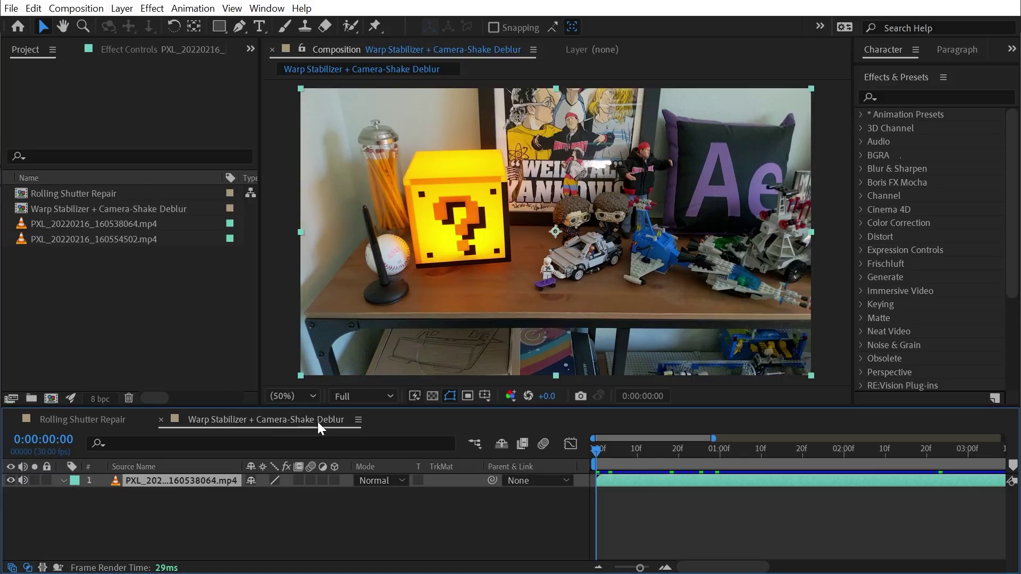
pyautogui.press('space')
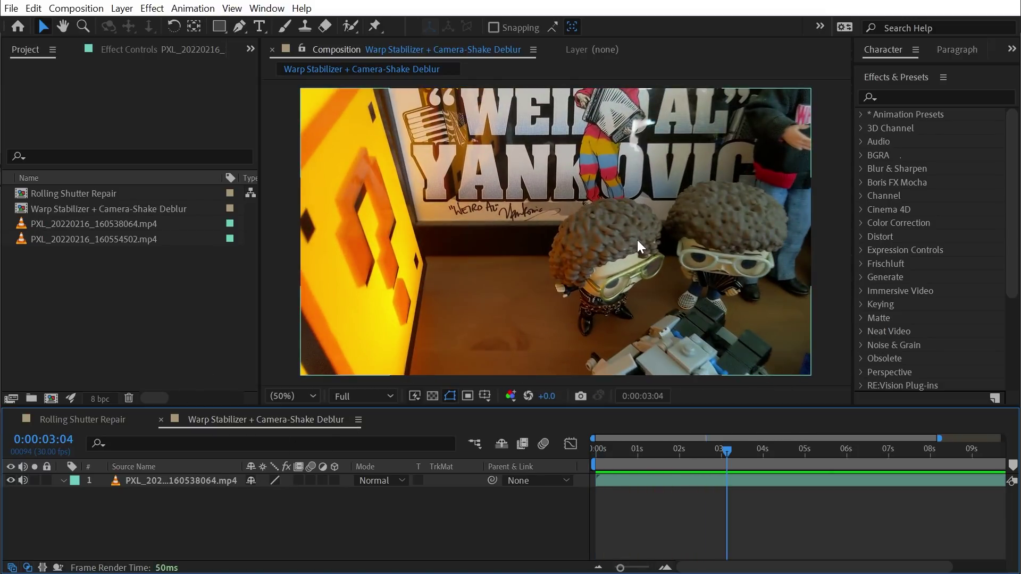
pyautogui.moveTo(723, 451); pyautogui.dragTo(604, 452)
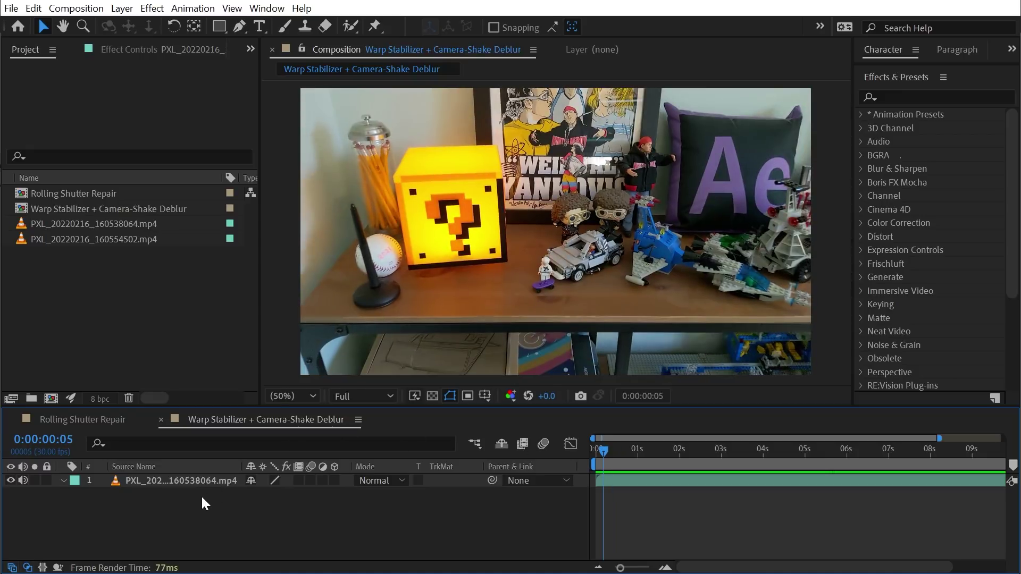
# Apply the Warp Stabilizer effect from the Distort category to the clip layer.
pyautogui.click(197, 483)
pyautogui.click(862, 236)
pyautogui.scroll(-5, 907, 247)
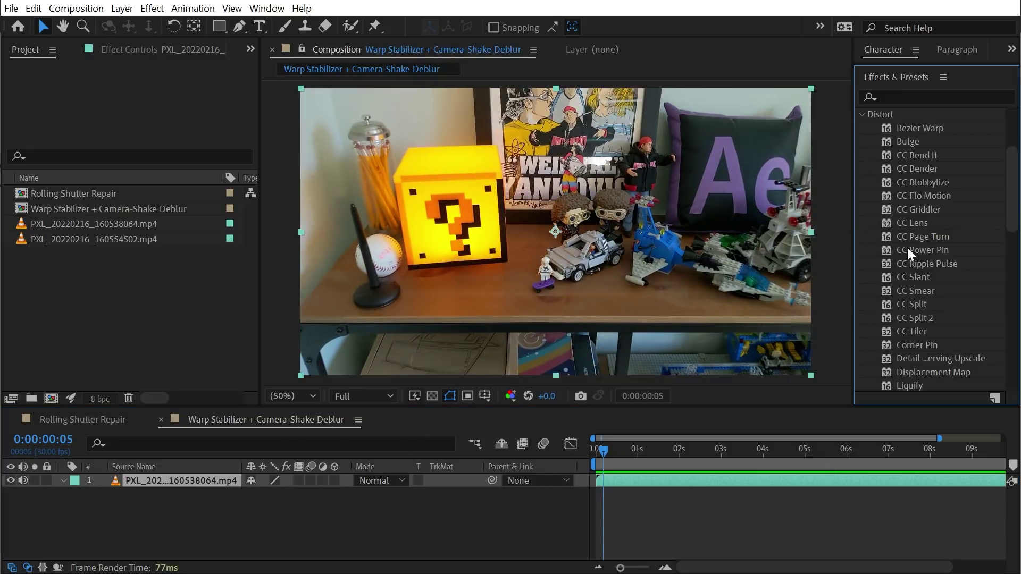
pyautogui.scroll(-4, 910, 250)
pyautogui.moveTo(925, 350); pyautogui.dragTo(557, 268)
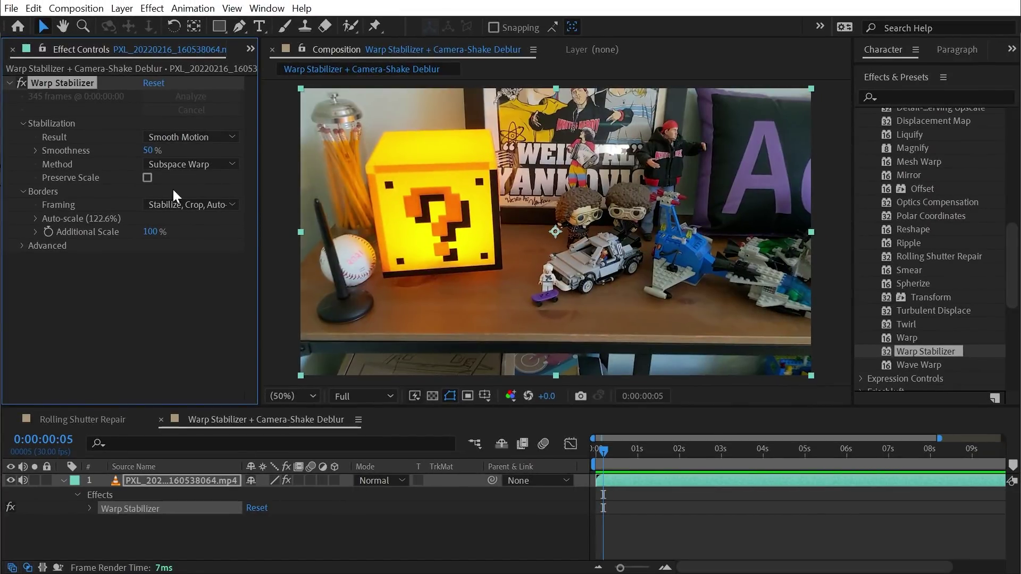
# Play and scrub through the stabilized clip to examine its motion, and return to the first frame.
pyautogui.press('space')
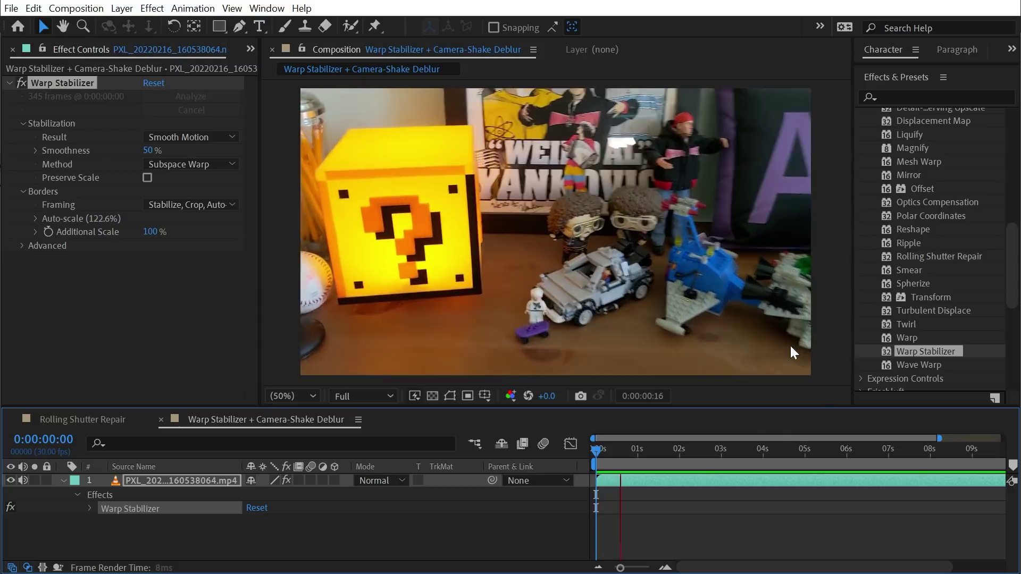
pyautogui.moveTo(750, 449); pyautogui.dragTo(821, 464)
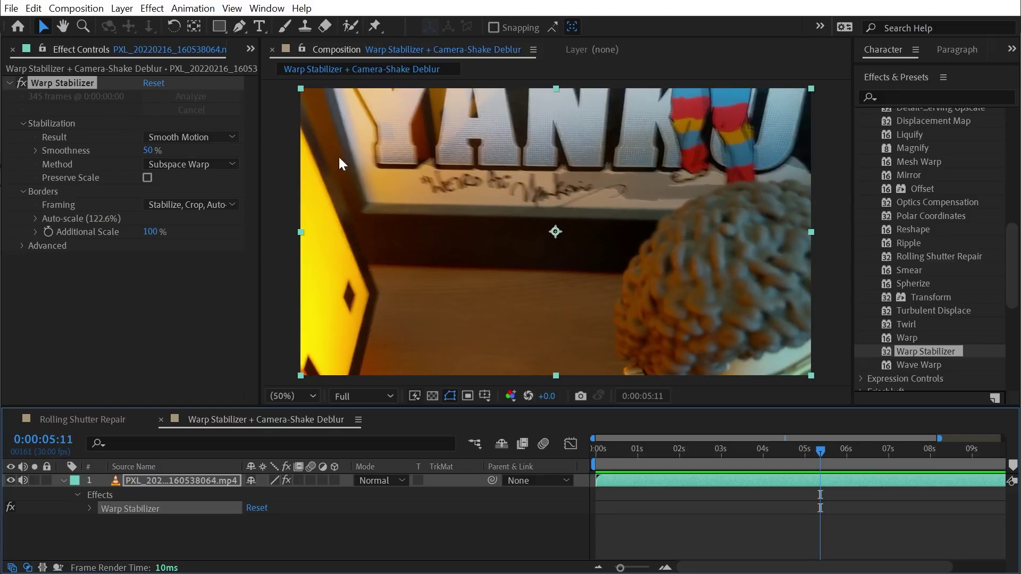
pyautogui.moveTo(619, 449); pyautogui.dragTo(559, 448)
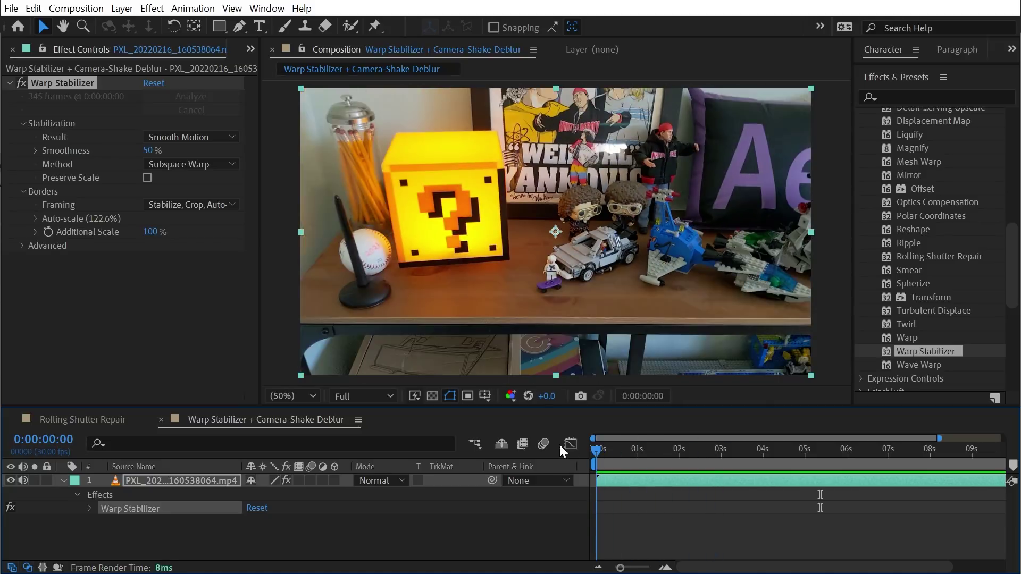
# Rename the clip layer as Stabilized.
pyautogui.click(154, 484)
pyautogui.press('Return')
pyautogui.write('Stab')
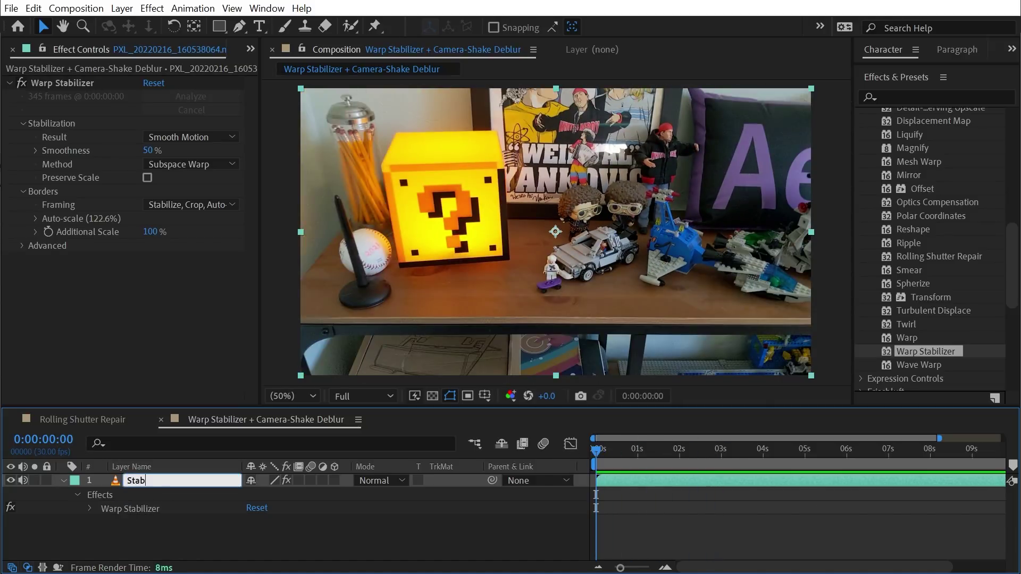
pyautogui.write('ilized')
pyautogui.press('Return')
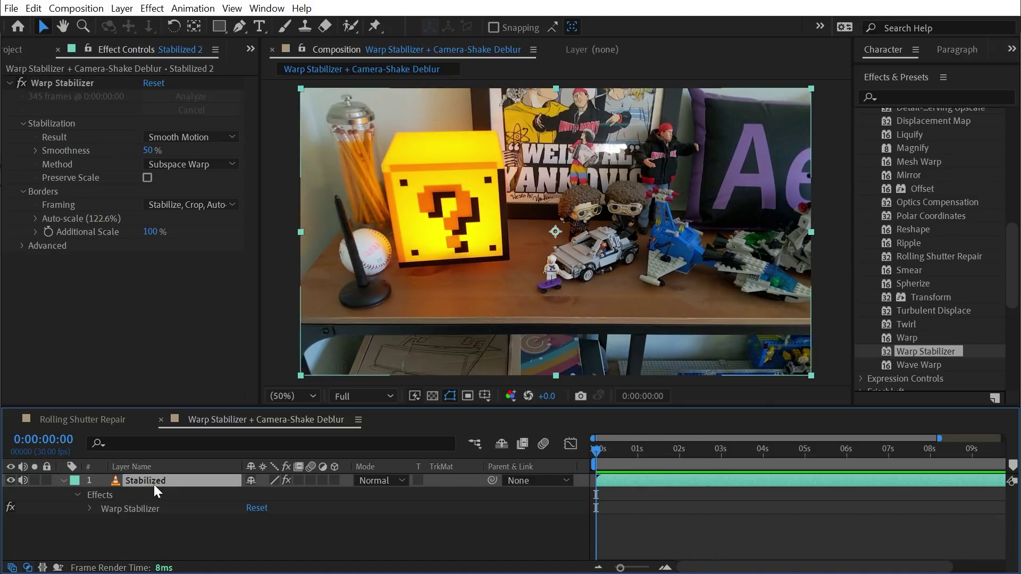
# Duplicate the Stabilized layer and rename the copy as Original.
pyautogui.hotkey('ctrl', 'd')
pyautogui.press('Return')
pyautogui.write('U')
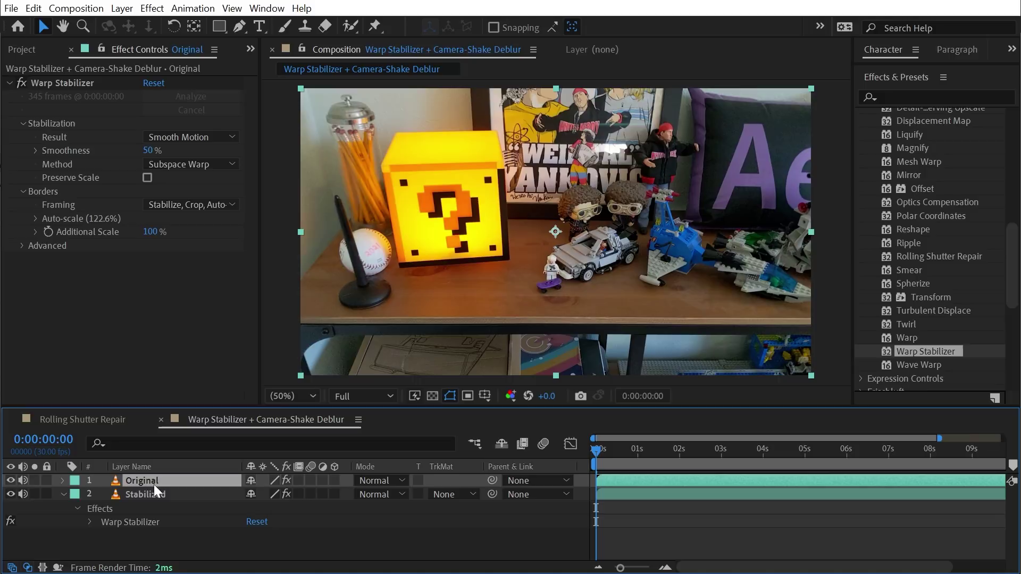
# Remove the Warp Stabilizer effect from the Original layer.
pyautogui.write('e')
pyautogui.click(134, 493)
pyautogui.press('Delete')
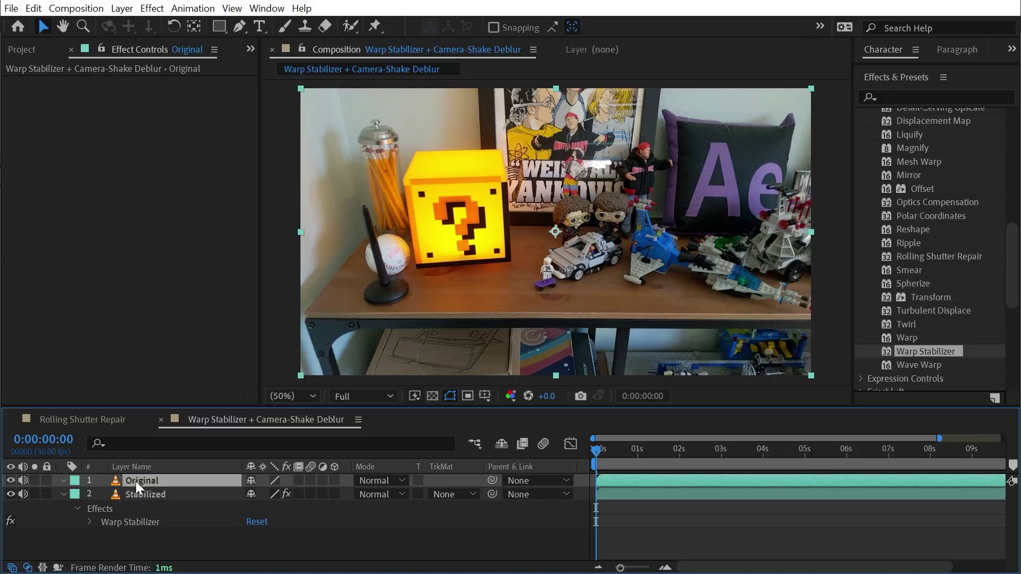
# Apply the Linear Wipe transition effect to the Original layer with Transition Completion set to 50%, and check the split by toggling the layer's visibility.
pyautogui.click(919, 88)
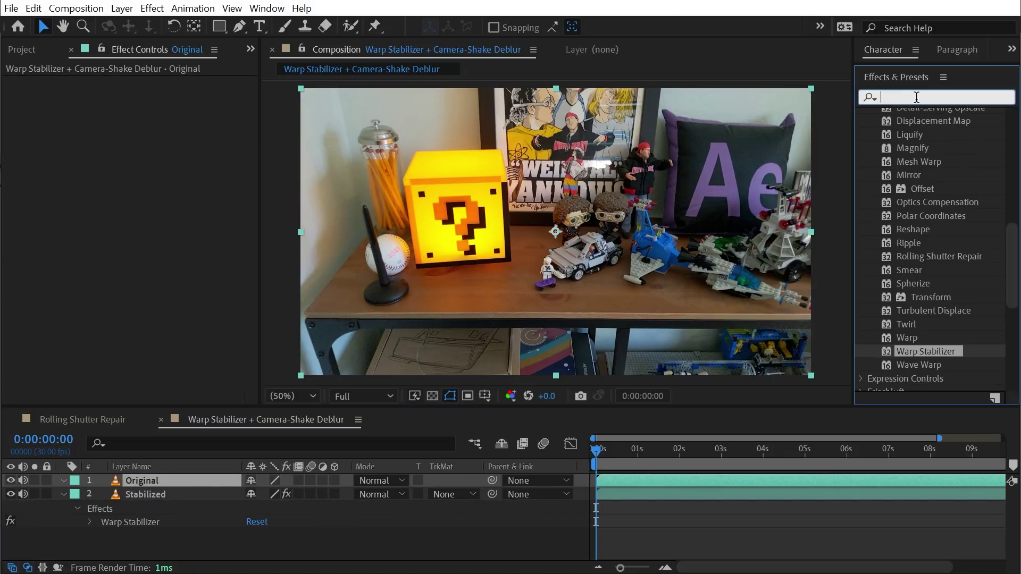
pyautogui.write('linea')
pyautogui.moveTo(933, 196); pyautogui.dragTo(141, 480)
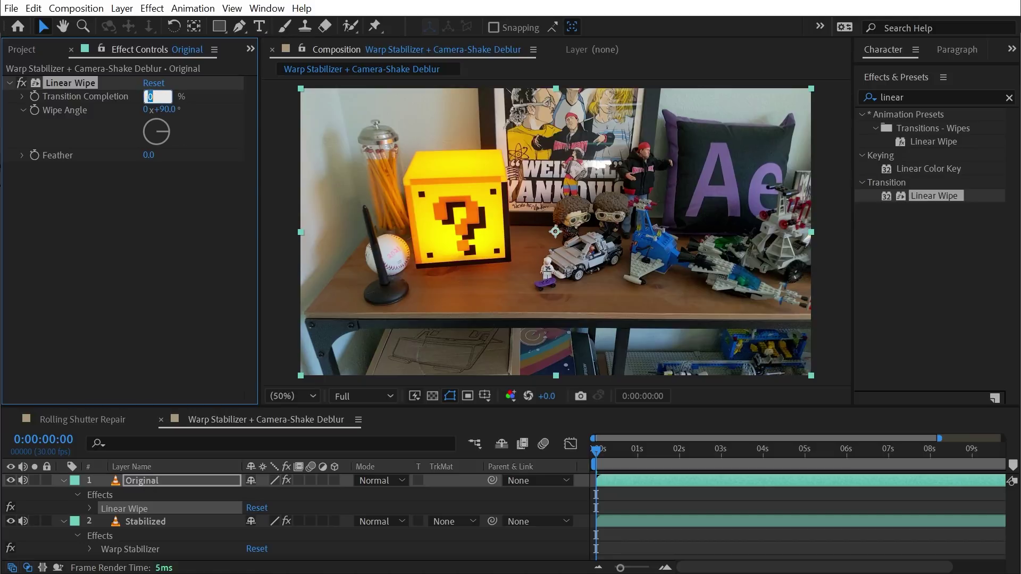
pyautogui.write('50')
pyautogui.press('Return')
pyautogui.click(11, 480)
pyautogui.click(10, 480)
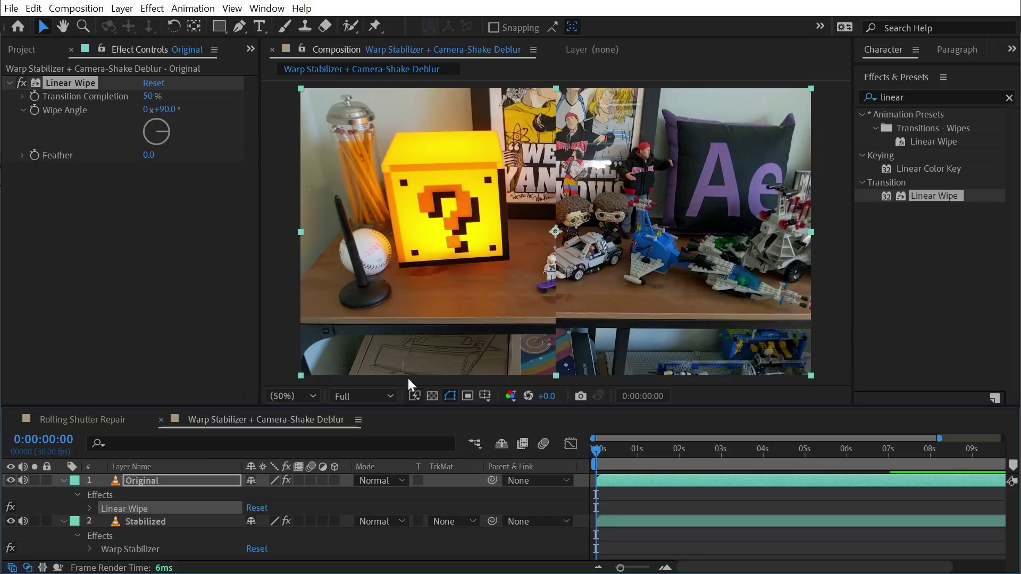
# Collapse the layers' effects and play the split-screen comparison of the original and stabilized footage over the whole clip.
pyautogui.click(617, 502)
pyautogui.press('e')
pyautogui.press('e')
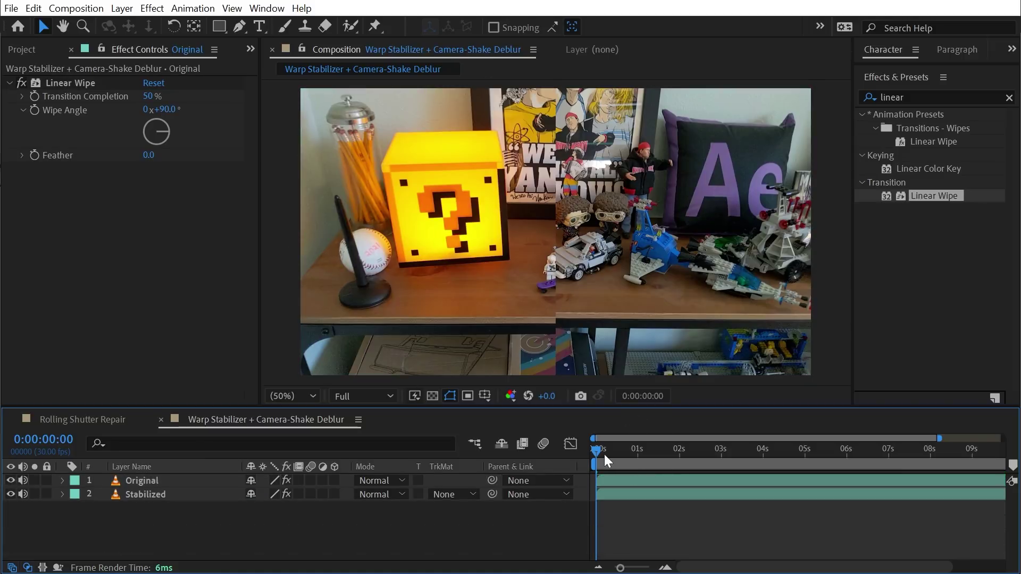
pyautogui.press('space')
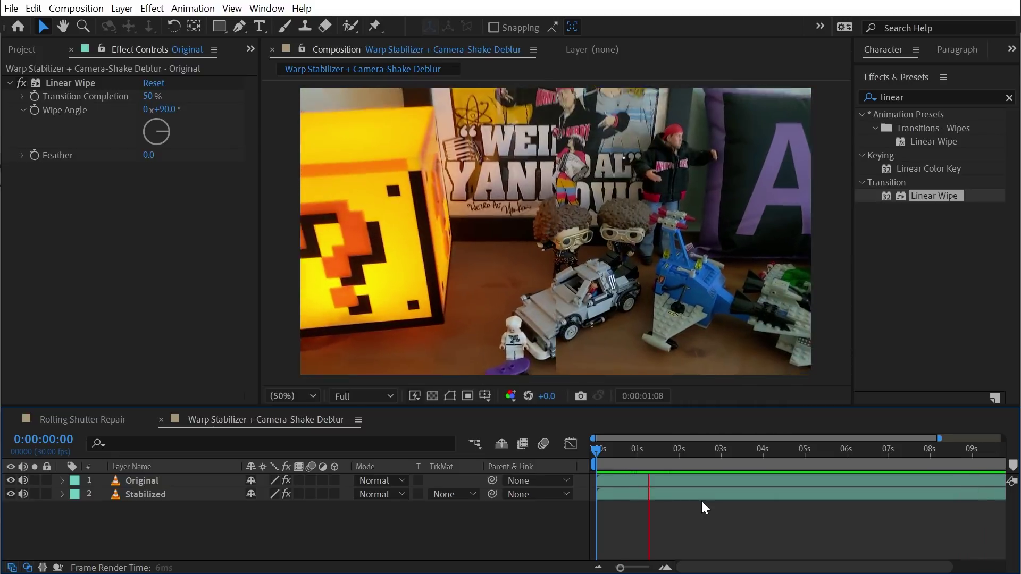
pyautogui.scroll(-1, 698, 502)
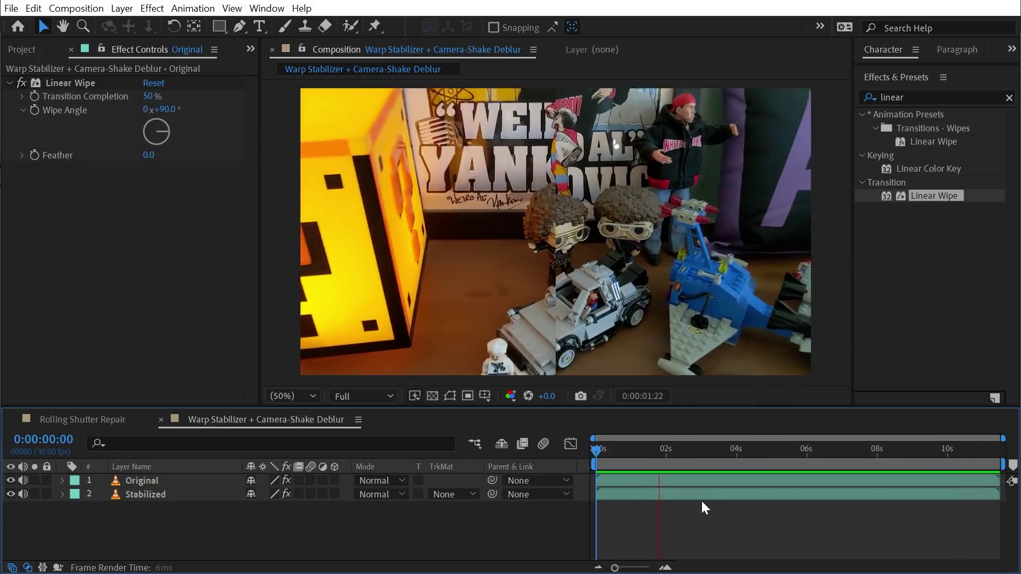
pyautogui.press('space')
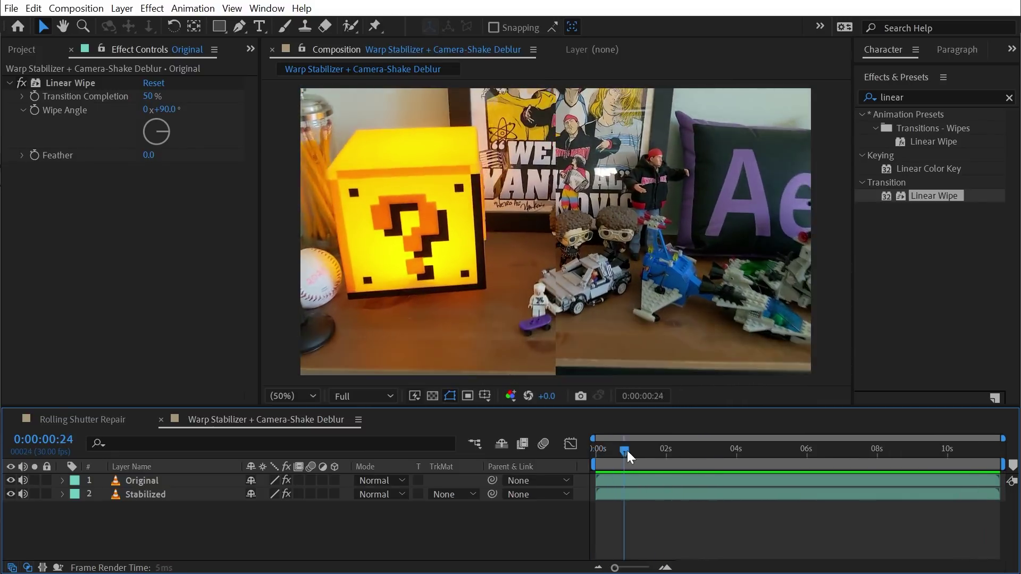
# Set the Warp Stabilizer framing on the Stabilized layer to Stabilize Only.
pyautogui.click(160, 495)
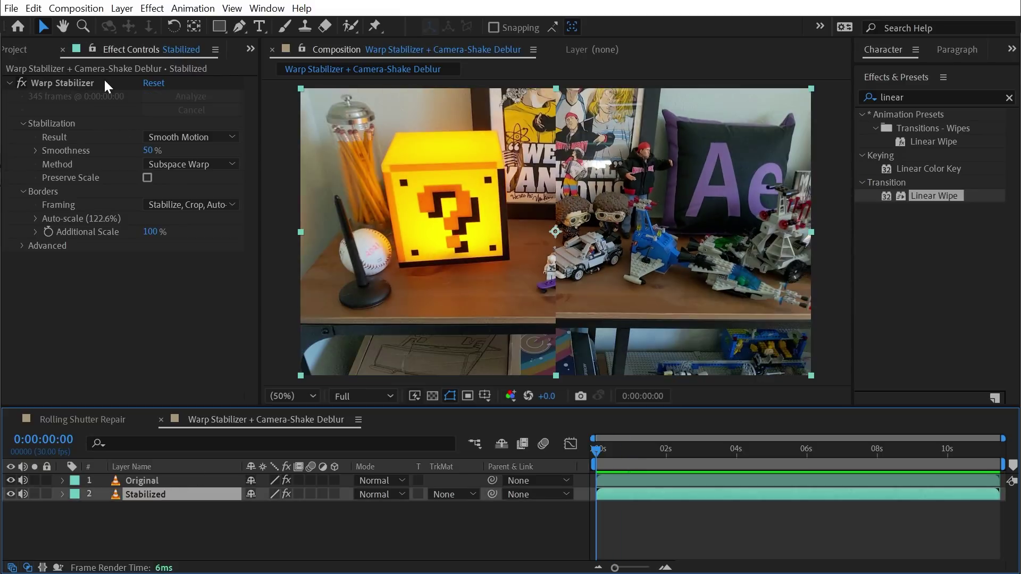
pyautogui.click(207, 208)
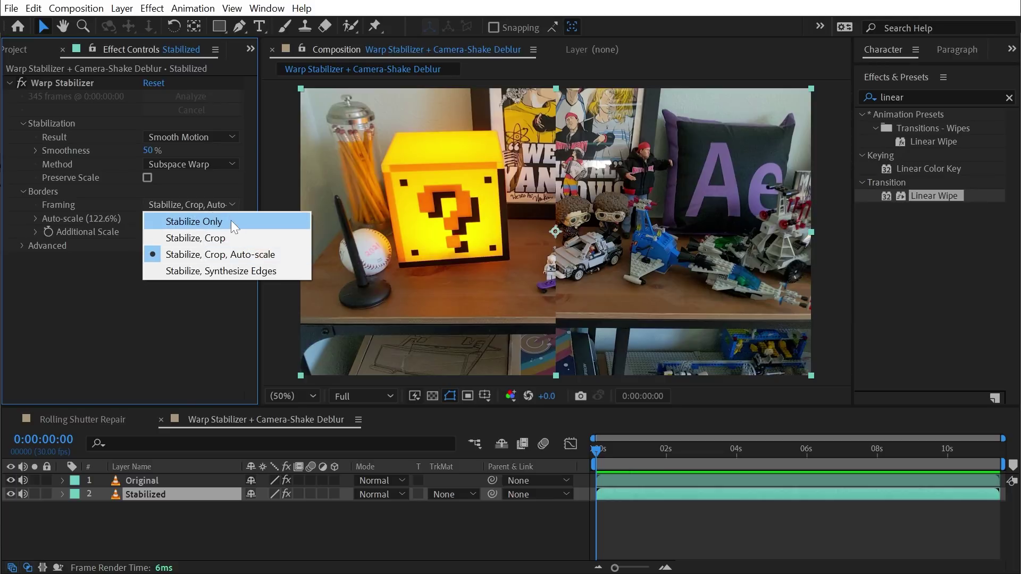
pyautogui.click(232, 222)
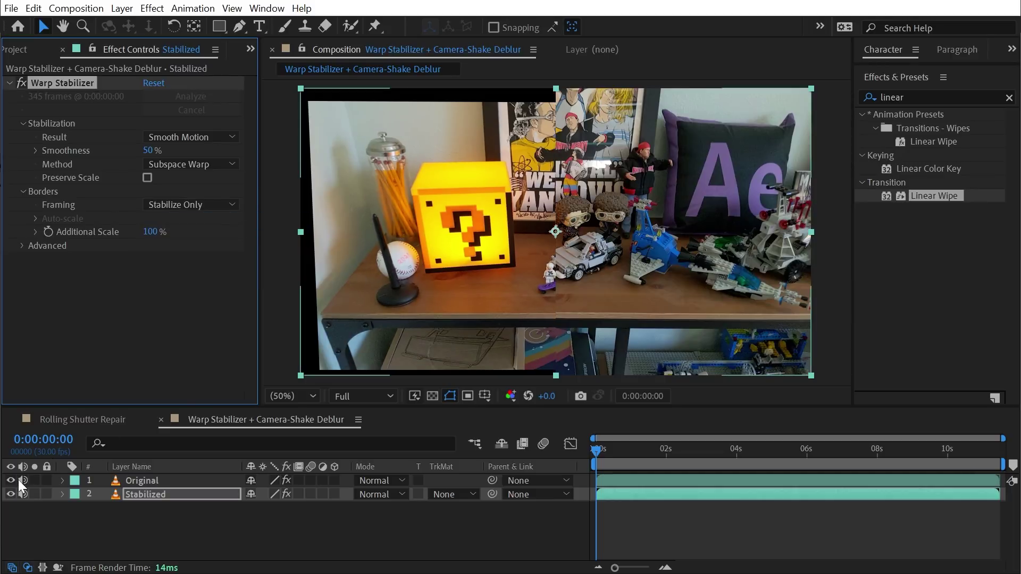
# Hide the Original layer and play back the Stabilized layer alone to examine its moving frame edges.
pyautogui.press('space')
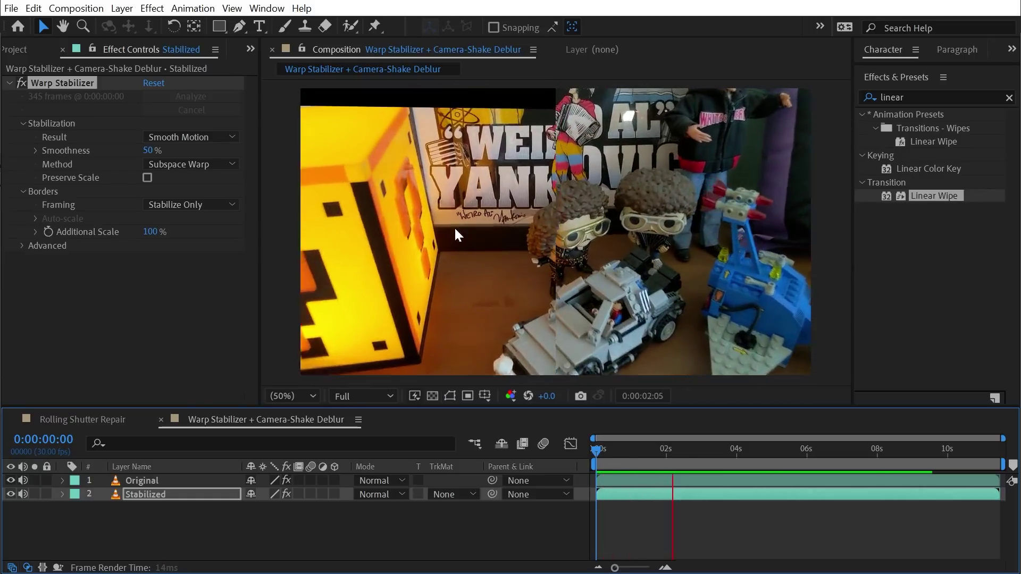
pyautogui.click(11, 480)
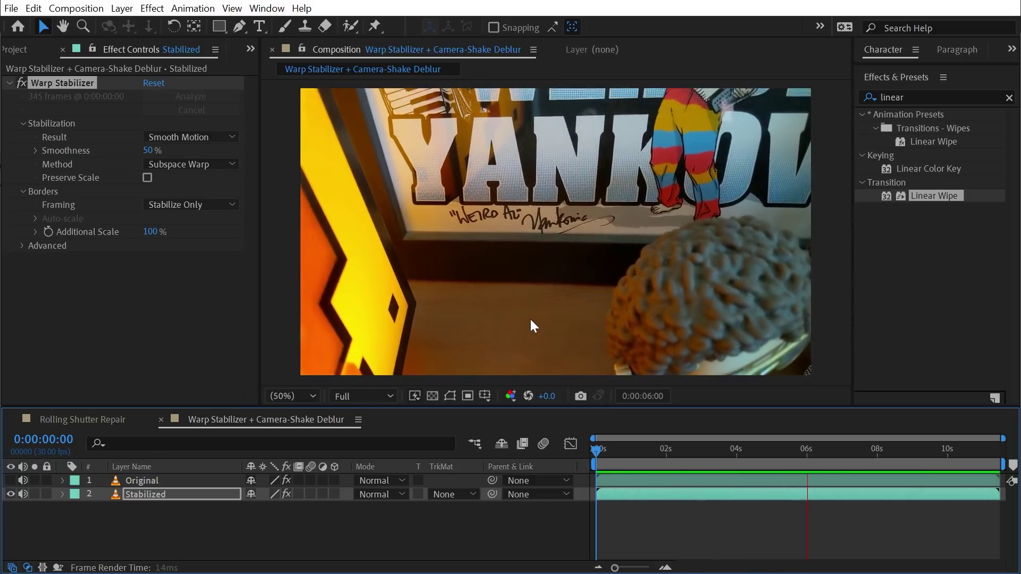
pyautogui.press('space')
pyautogui.press('space')
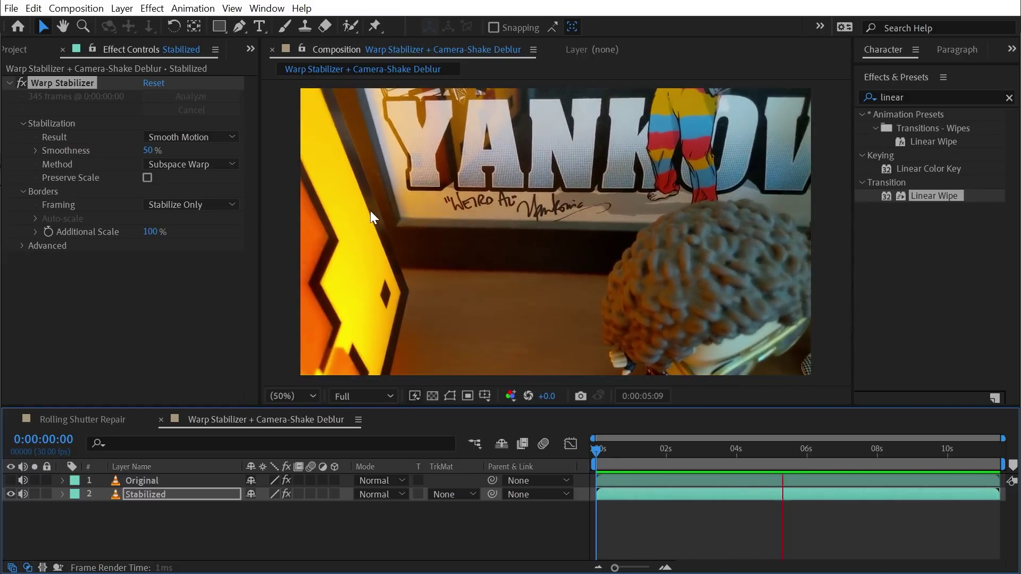
# Change the Warp Stabilizer framing to Stabilize, Crop.
pyautogui.click(159, 195)
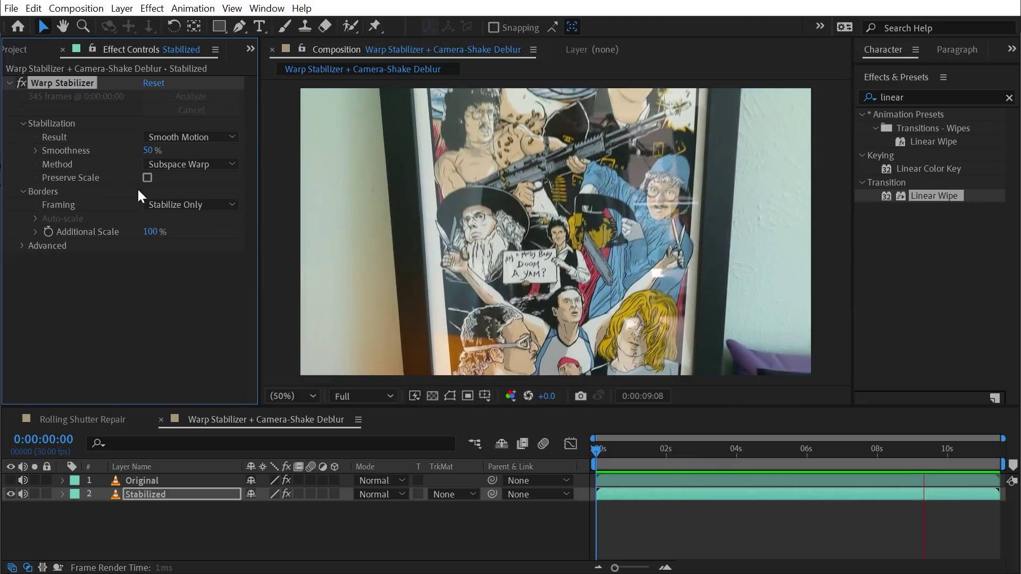
pyautogui.click(215, 203)
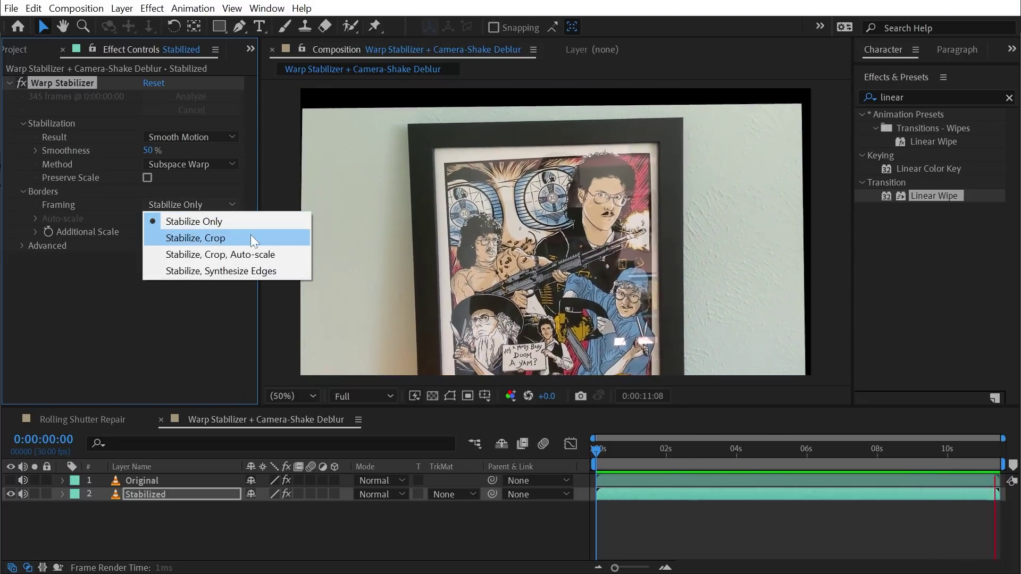
pyautogui.click(248, 238)
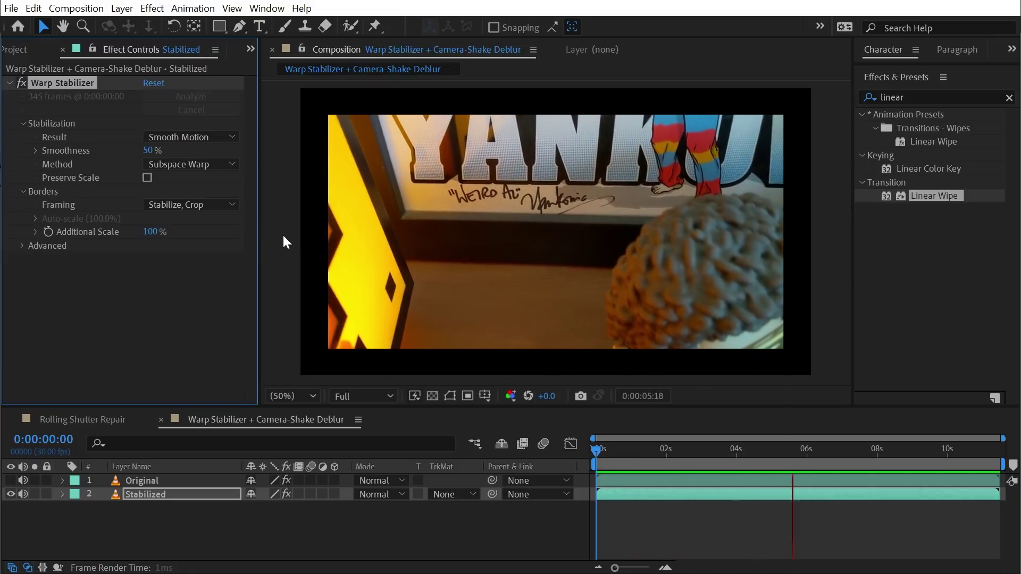
# Set the Warp Stabilizer framing to Stabilize, Crop, Auto-scale and limit its auto-scale Maximum Scale to 115%.
pyautogui.click(234, 207)
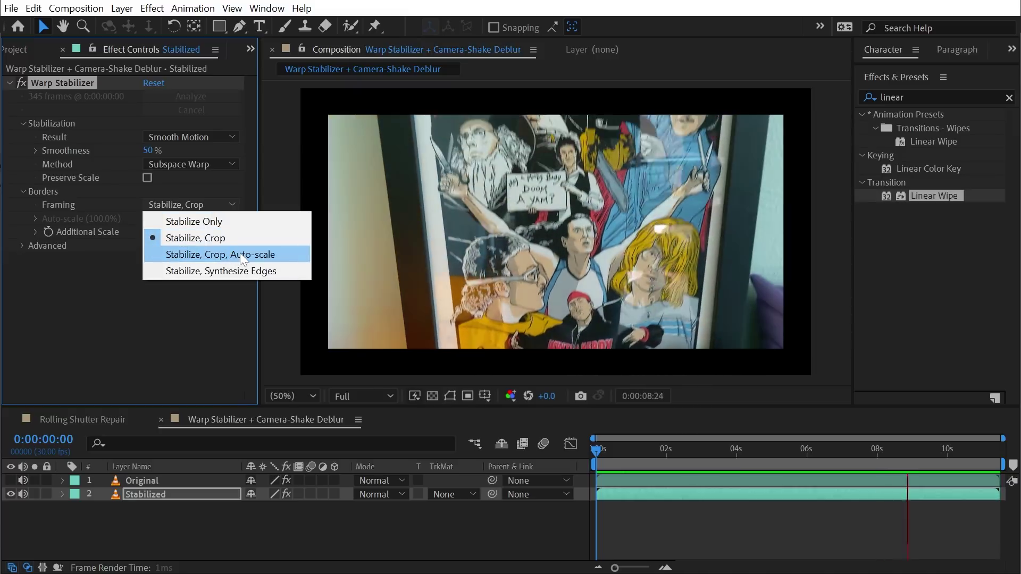
pyautogui.click(243, 254)
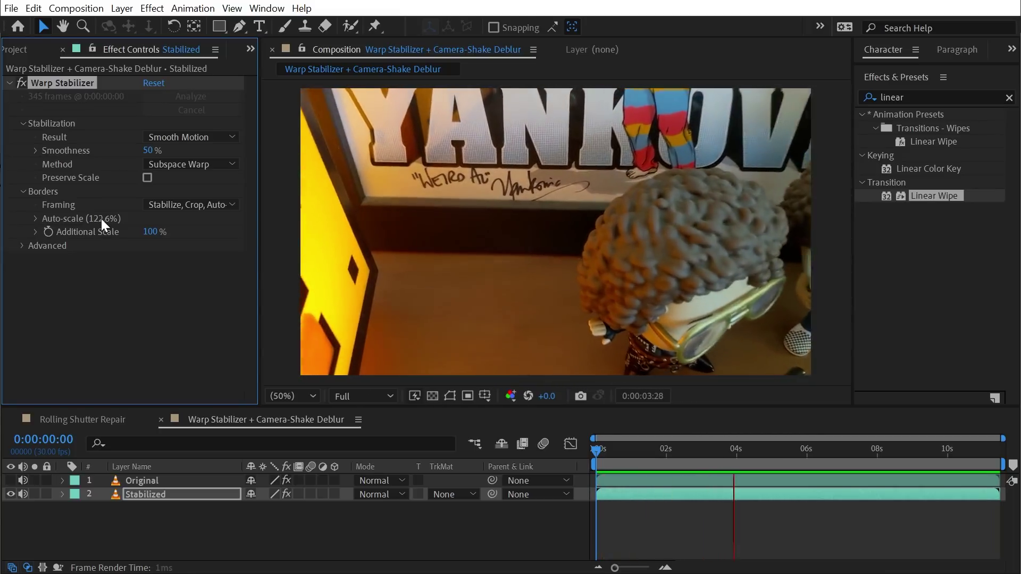
pyautogui.click(34, 215)
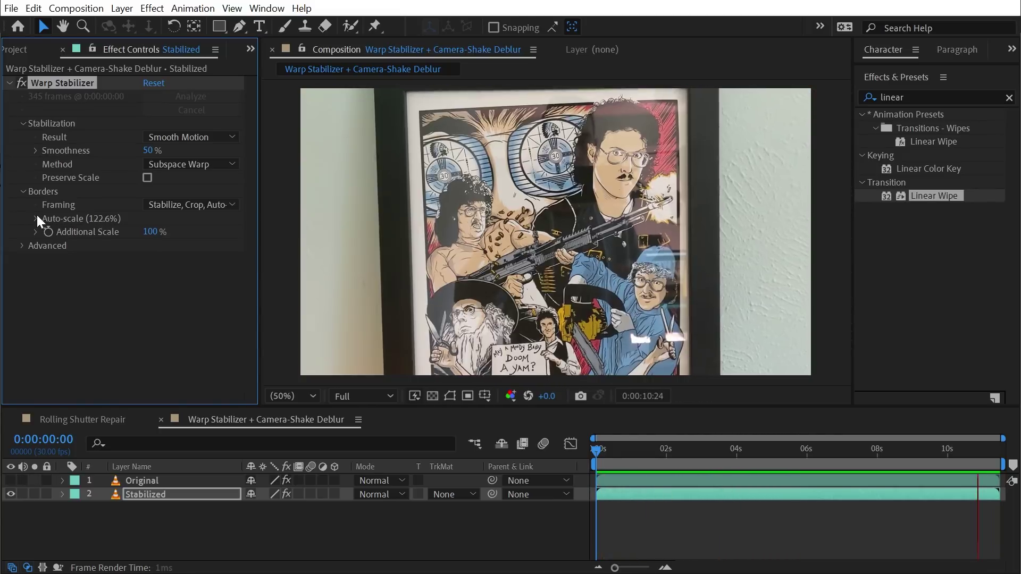
pyautogui.click(637, 451)
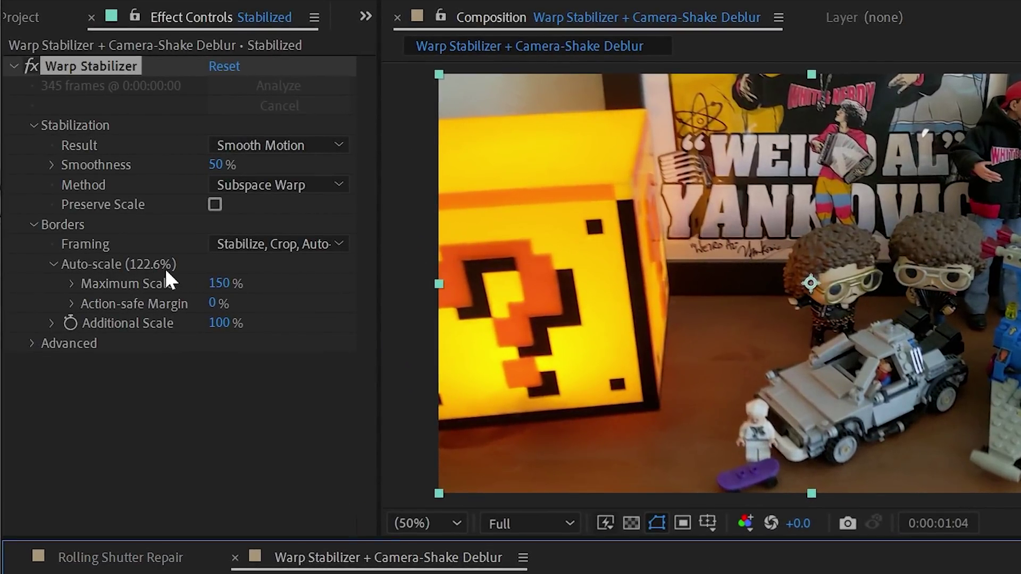
pyautogui.click(219, 284)
pyautogui.write('115')
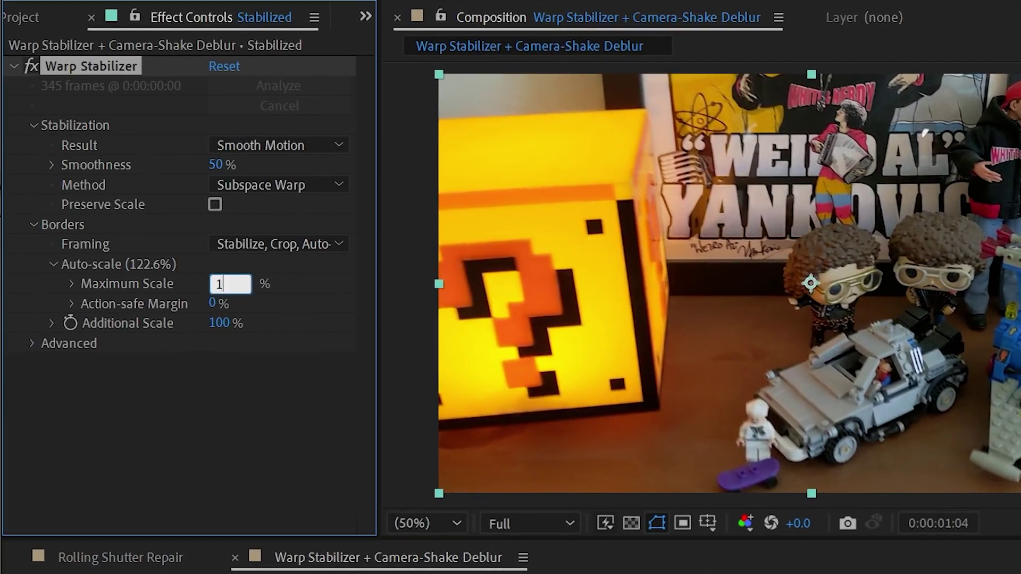
pyautogui.press('Return')
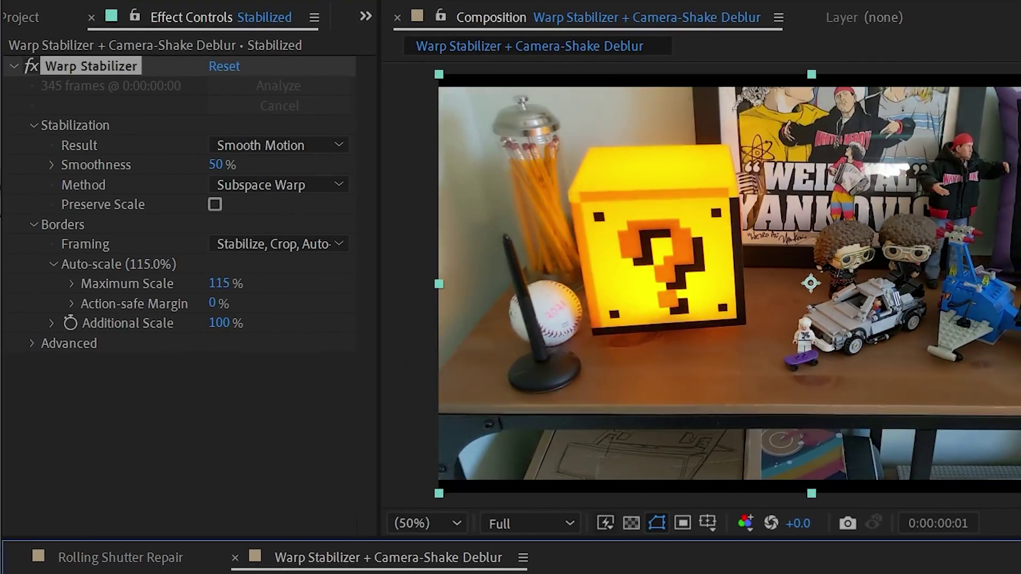
# Play back the Stabilized layer with its current auto-scale limit and raise the Maximum Scale to 150%.
pyautogui.press('space')
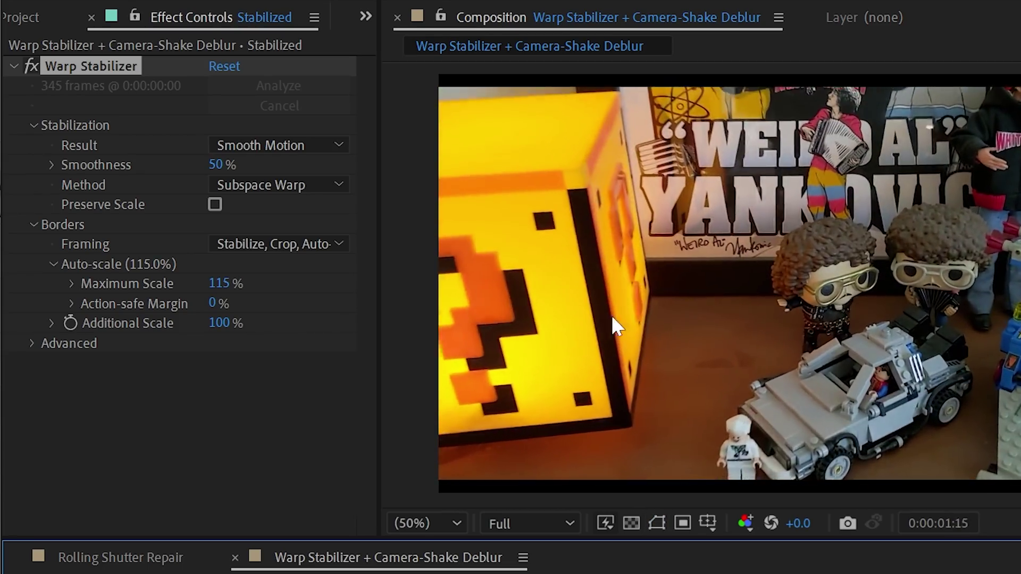
pyautogui.click(621, 292)
pyautogui.click(226, 284)
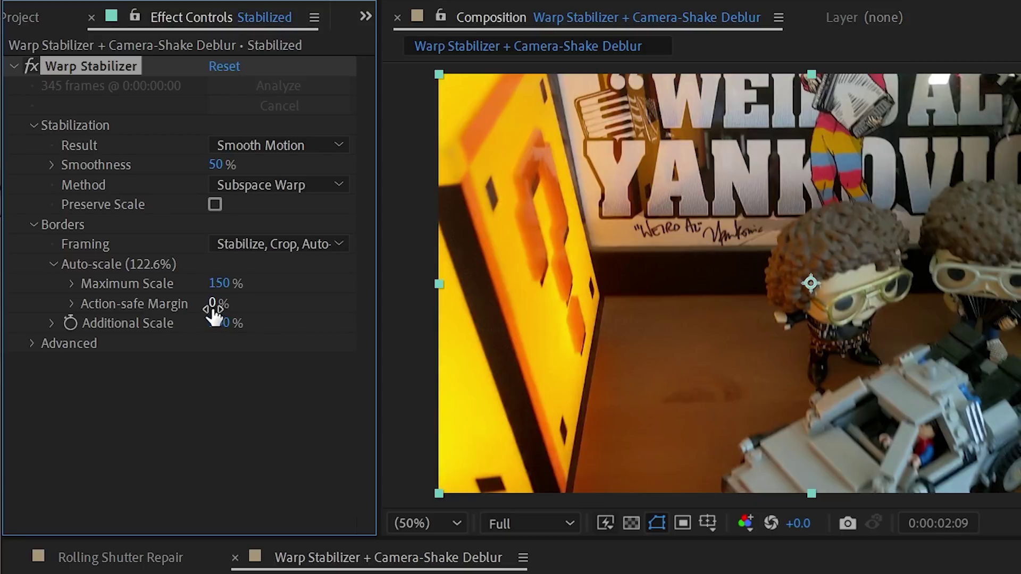
# Try an Action-safe Margin of 5% on the Stabilized layer and play it back from the start.
pyautogui.moveTo(215, 307); pyautogui.dragTo(237, 286)
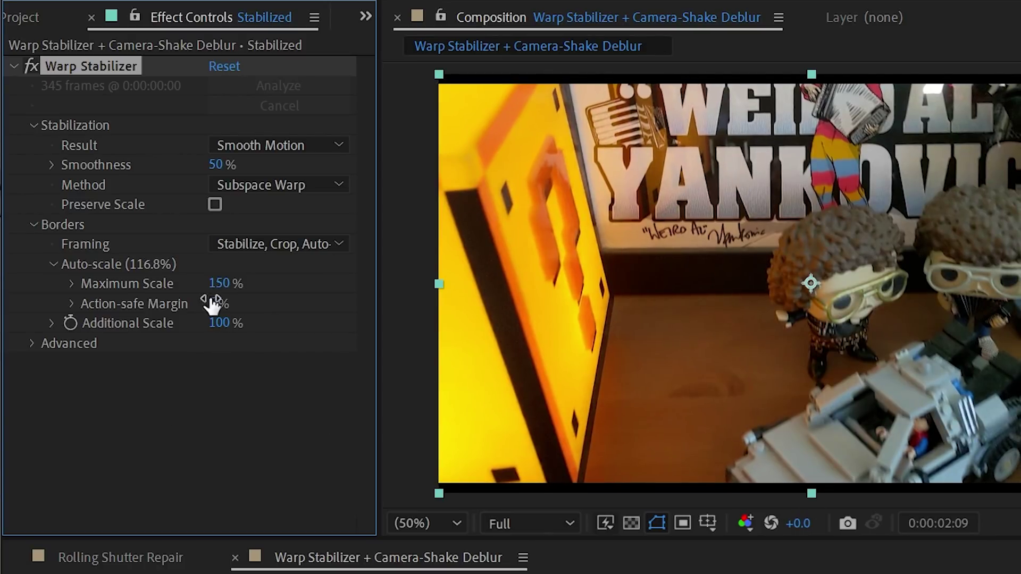
pyautogui.press('Home')
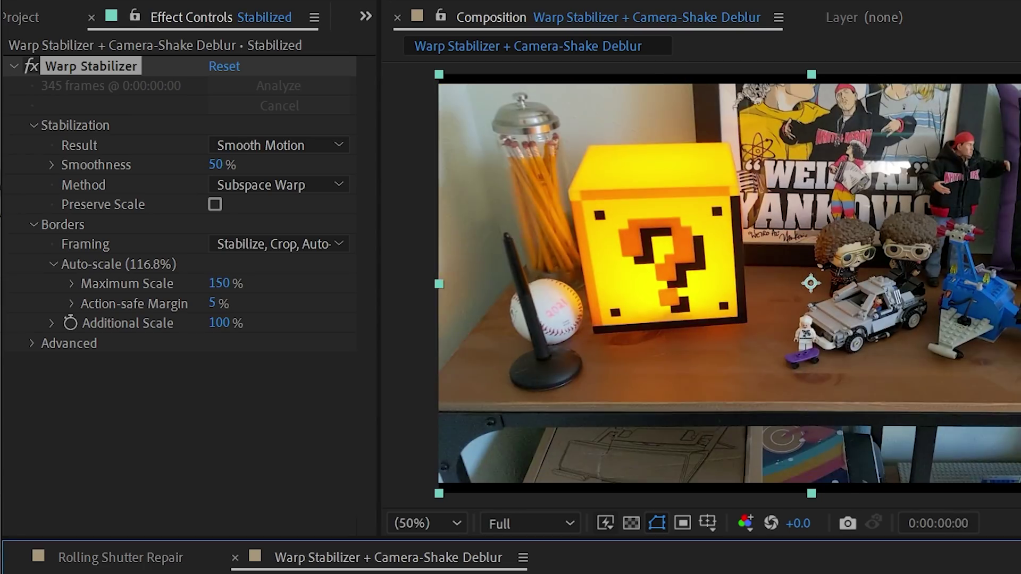
pyautogui.press('space')
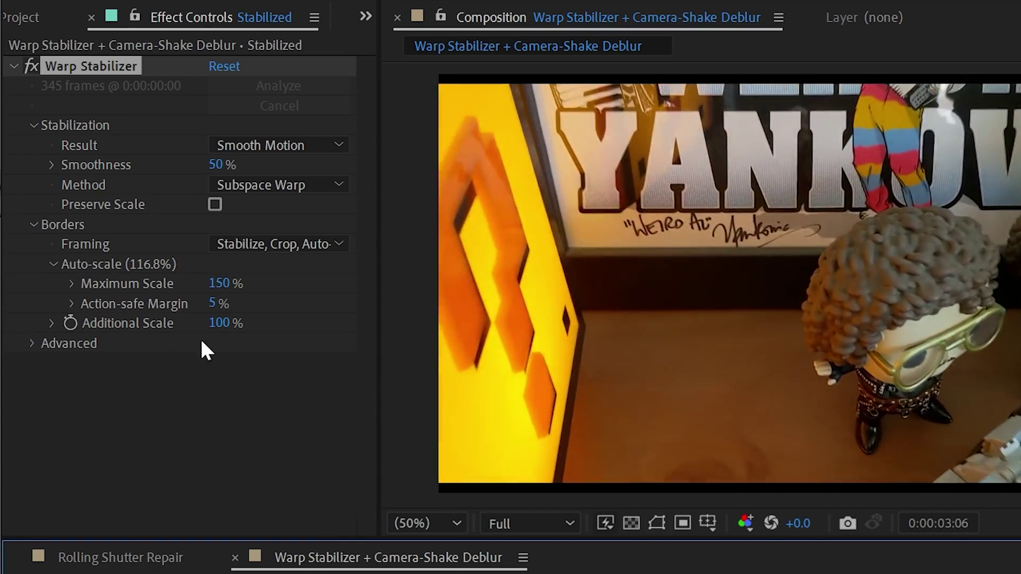
pyautogui.press('space')
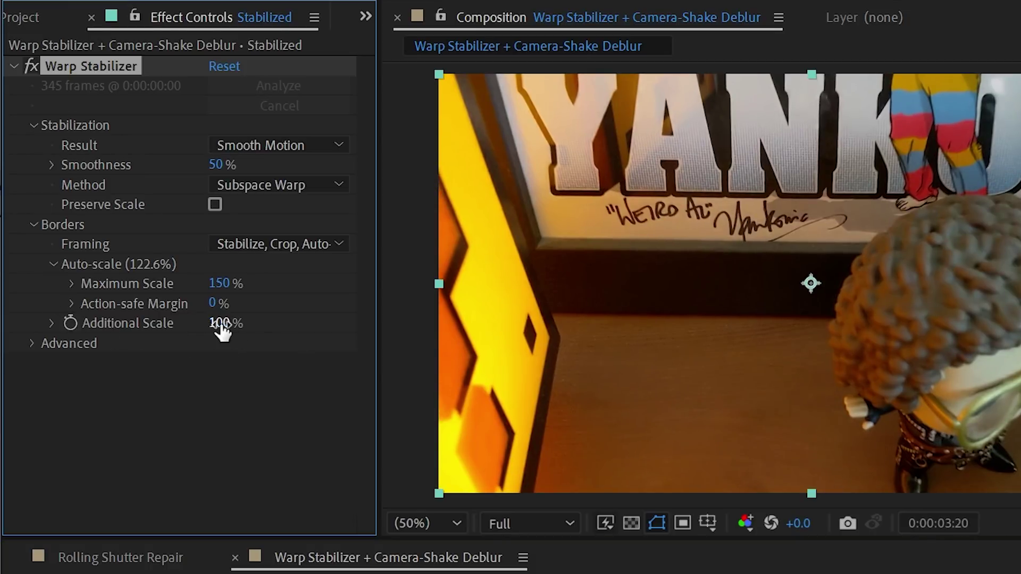
# Try an Additional Scale of 73% on the Stabilized layer and undo the change.
pyautogui.moveTo(219, 323); pyautogui.dragTo(191, 336)
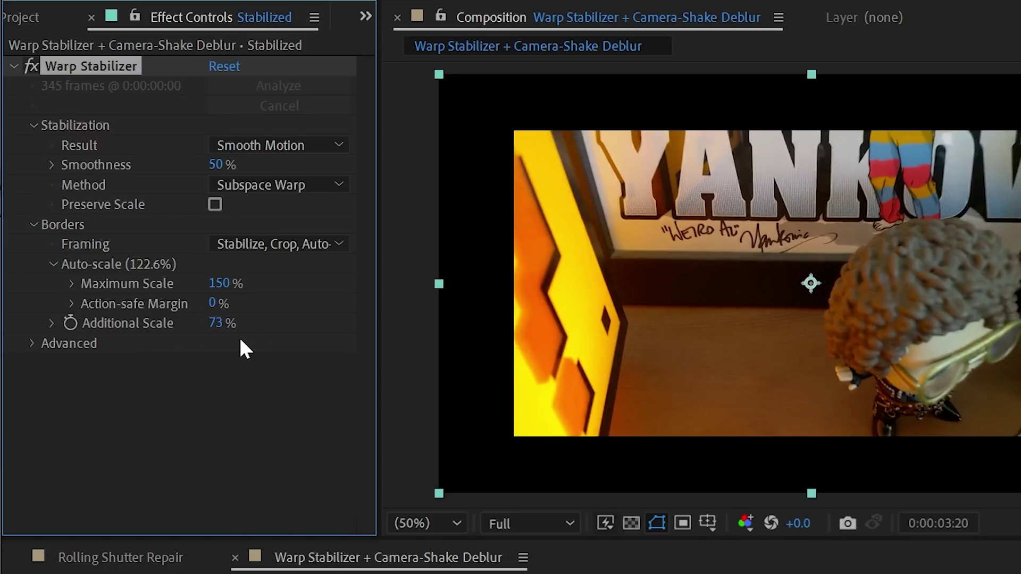
pyautogui.hotkey('ctrl', 'z')
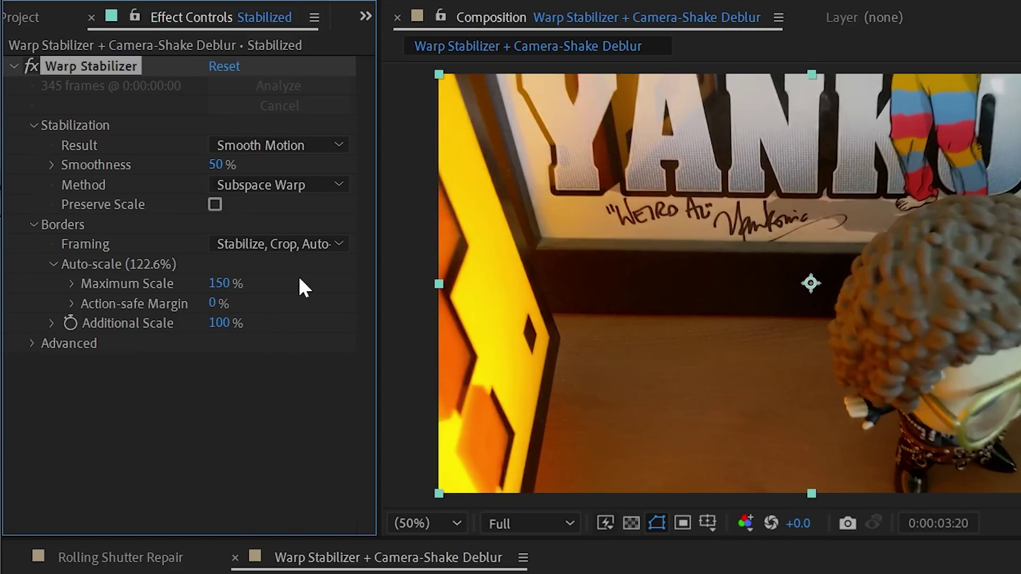
# Set the Warp Stabilizer framing to Stabilize, Synthesize Edges and play back the Stabilized layer.
pyautogui.click(276, 244)
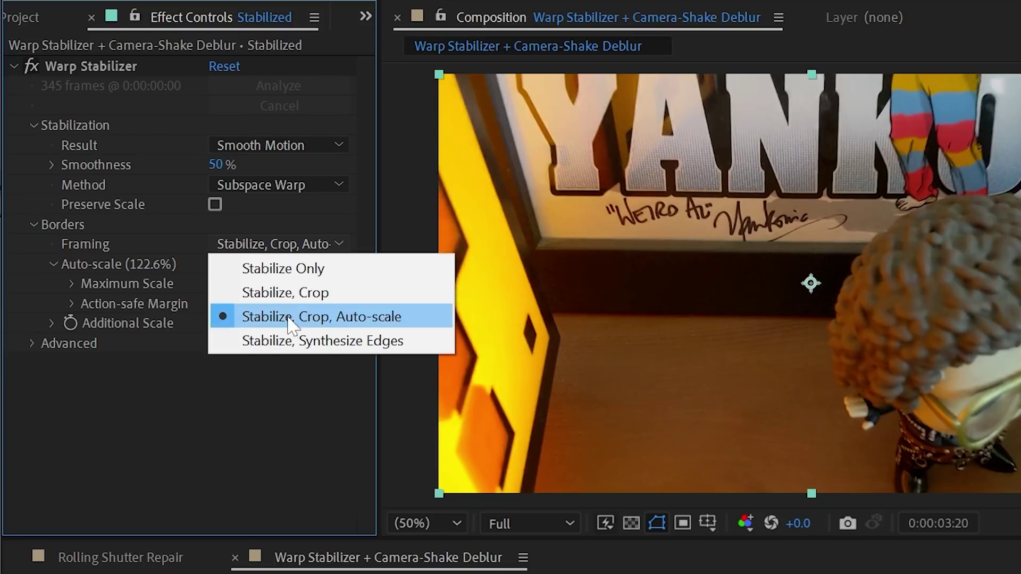
pyautogui.click(351, 349)
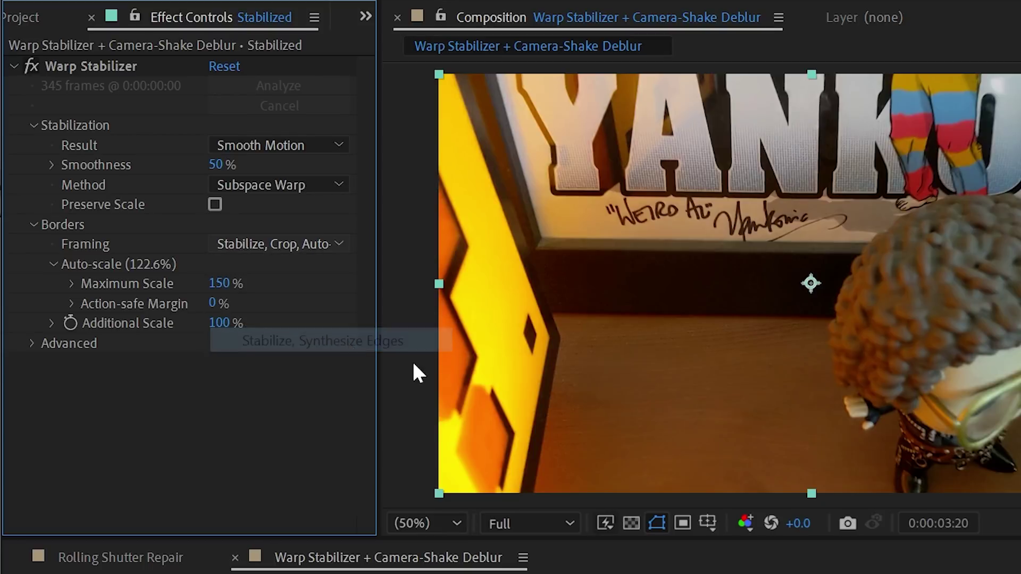
pyautogui.click(592, 544)
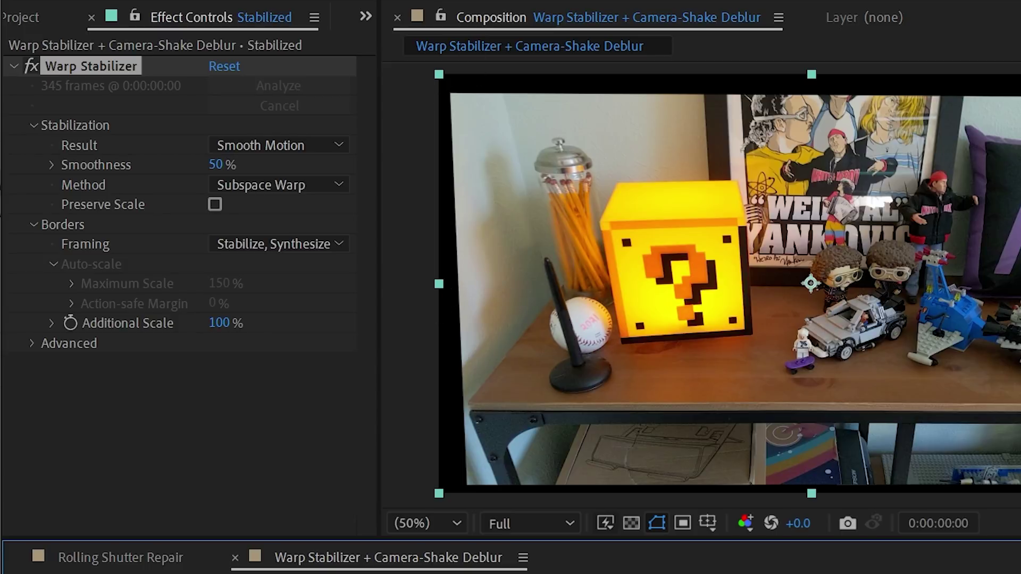
pyautogui.press('space')
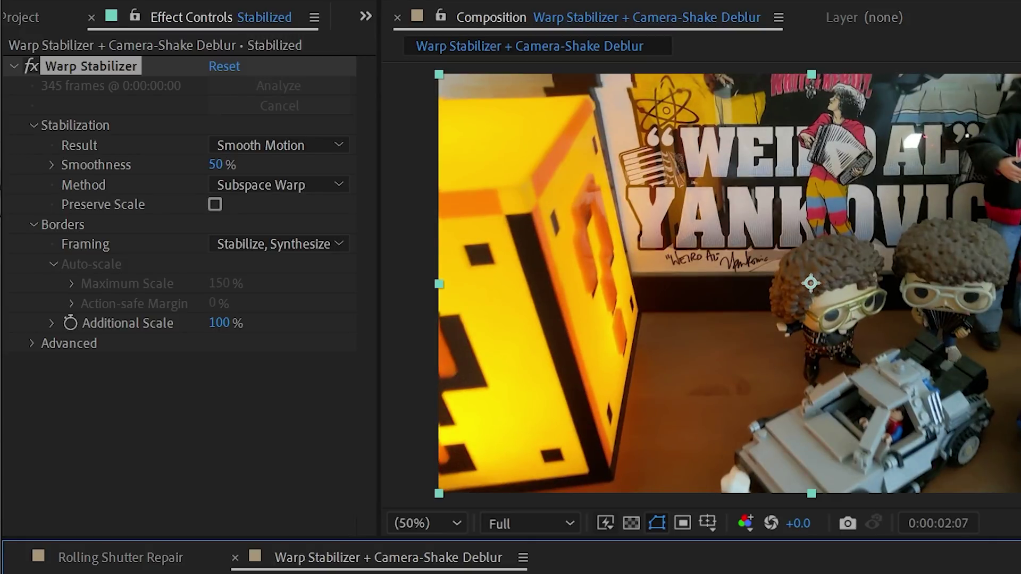
# Duplicate the Stabilized layer, set the copy's framing to Stabilize, Crop, Auto-scale, and toggle its visibility to compare both versions.
pyautogui.hotkey('ctrl', 'd')
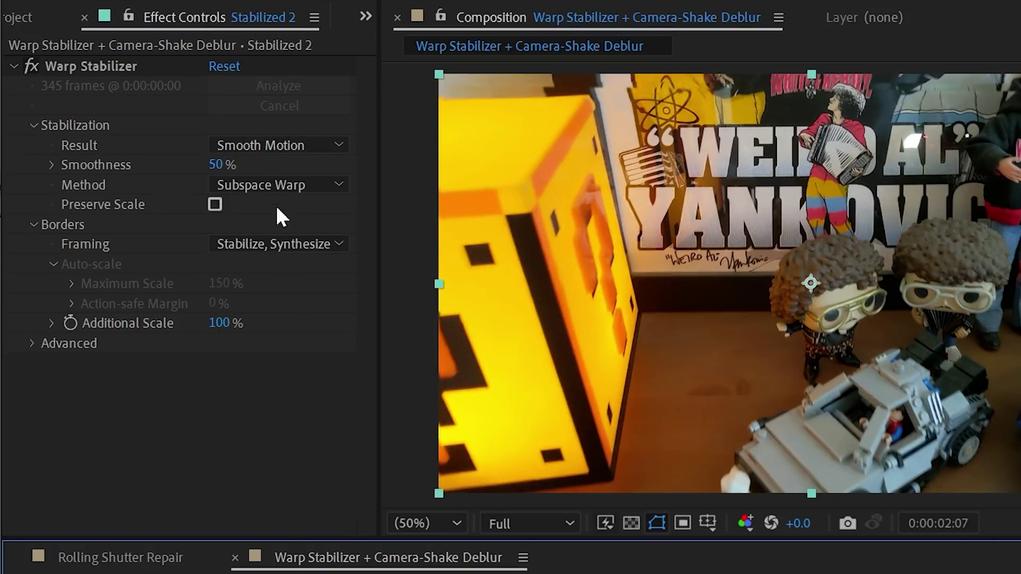
pyautogui.click(276, 244)
pyautogui.click(393, 317)
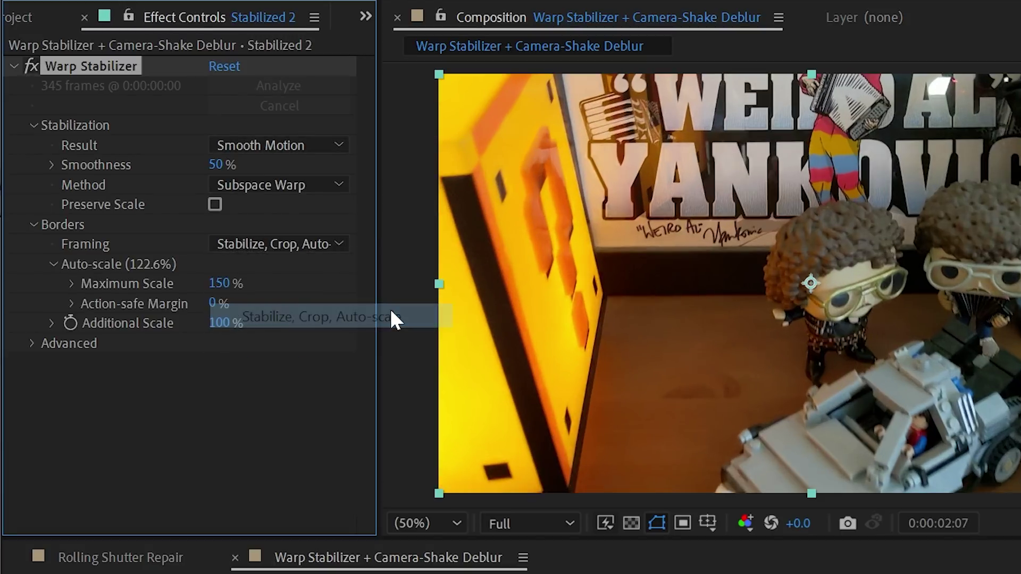
pyautogui.click(16, 573)
pyautogui.click(16, 573)
pyautogui.click(16, 573)
# Compare the duplicate with Stabilize Only framing against the synthesized edges by toggling layer visibility, and delete the duplicate.
pyautogui.click(277, 244)
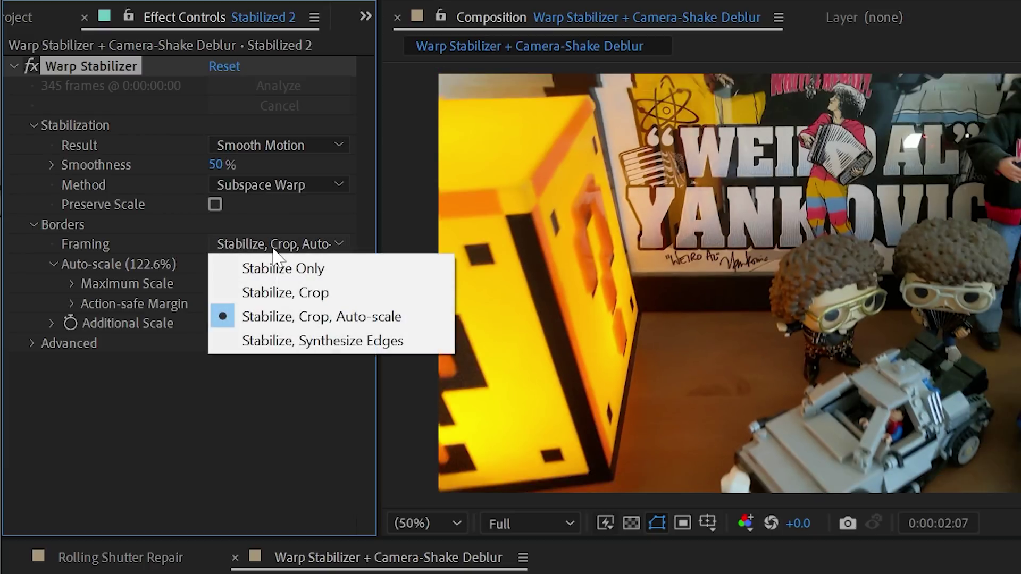
pyautogui.click(335, 265)
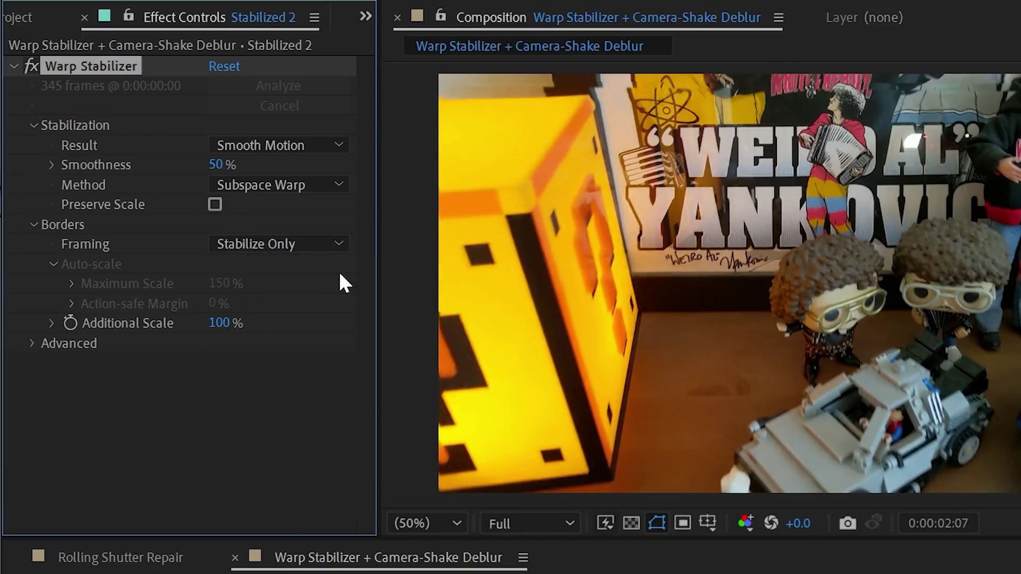
pyautogui.click(11, 501)
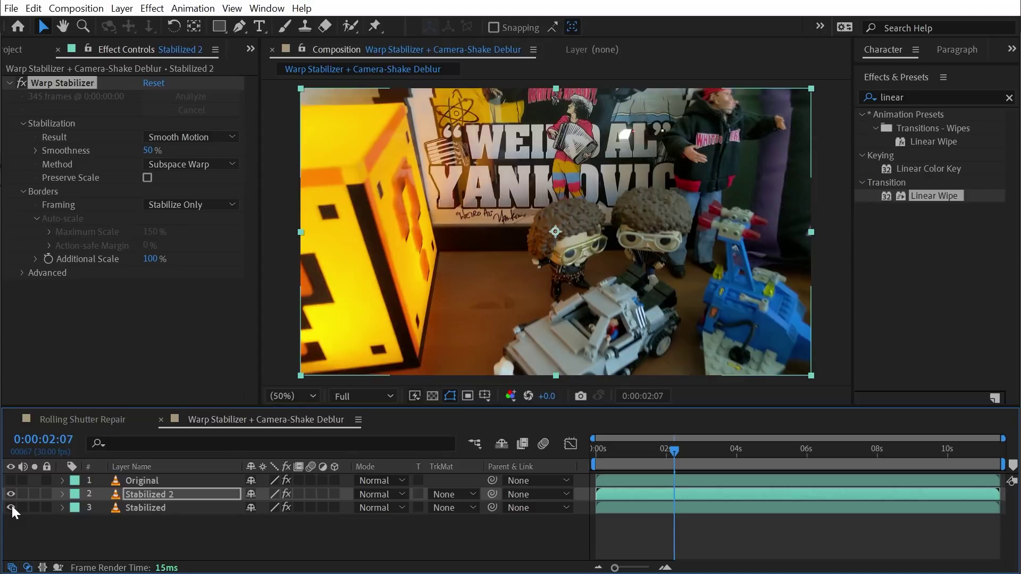
pyautogui.click(11, 505)
pyautogui.click(11, 505)
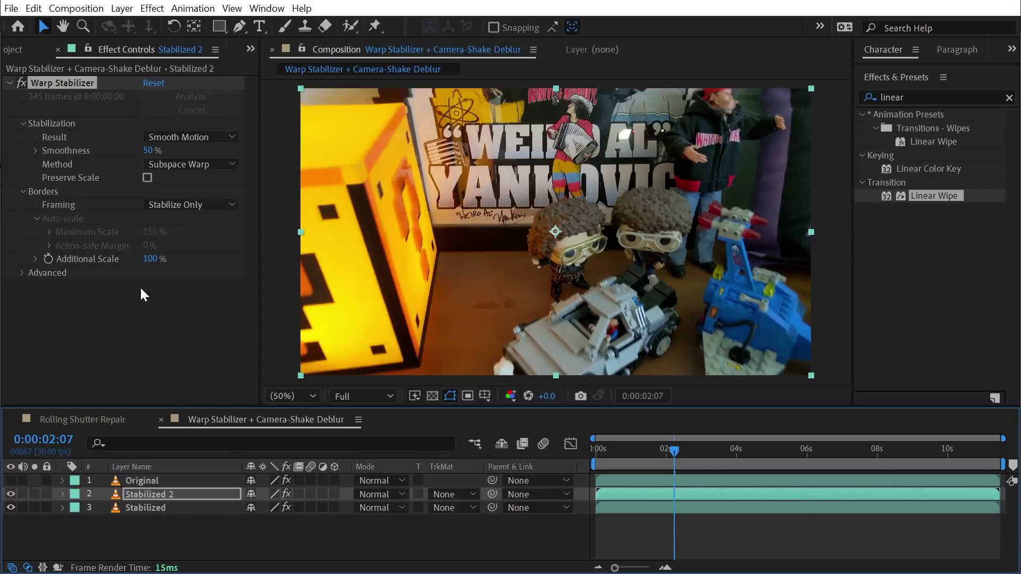
pyautogui.click(163, 492)
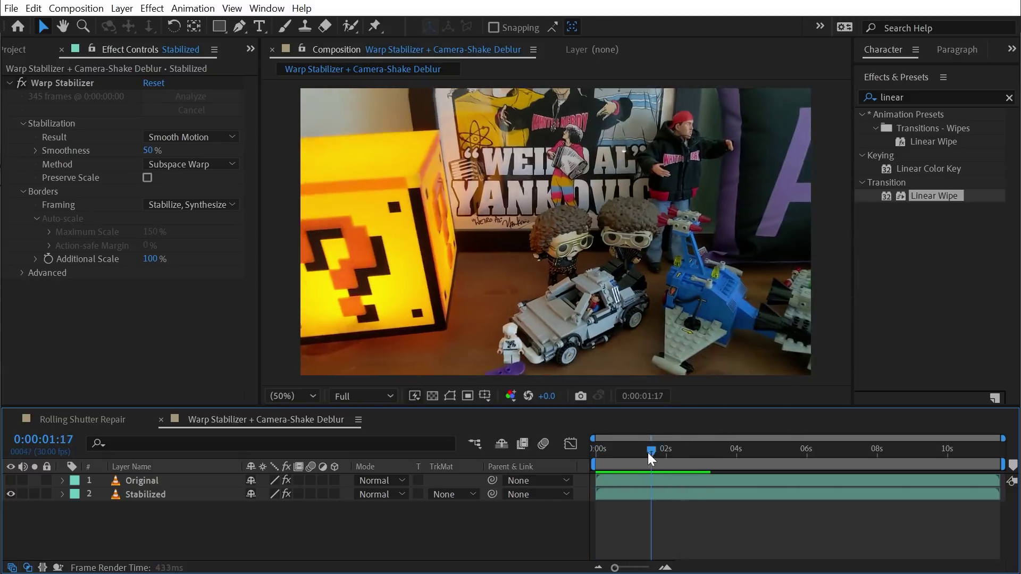
# Examine the Warp Stabilizer Result options, keep Smooth Motion, and play back the Stabilized layer.
pyautogui.click(55, 133)
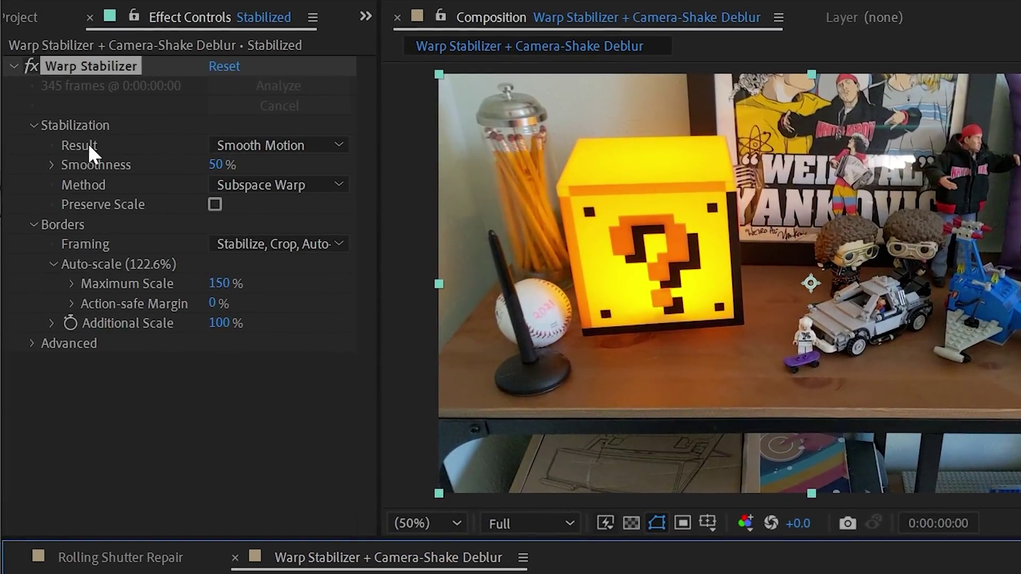
pyautogui.click(317, 144)
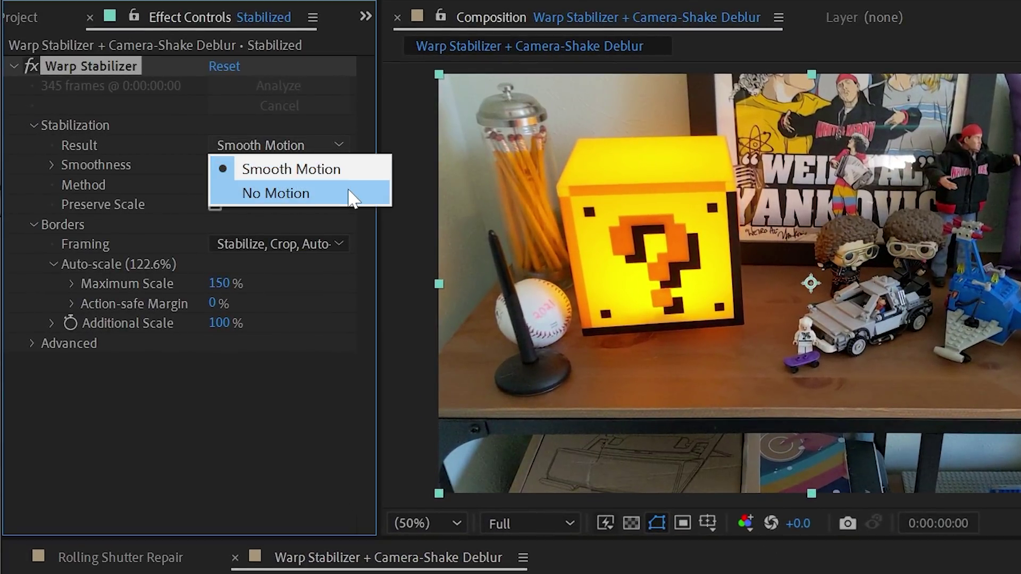
pyautogui.click(266, 142)
pyautogui.click(852, 547)
pyautogui.press('space')
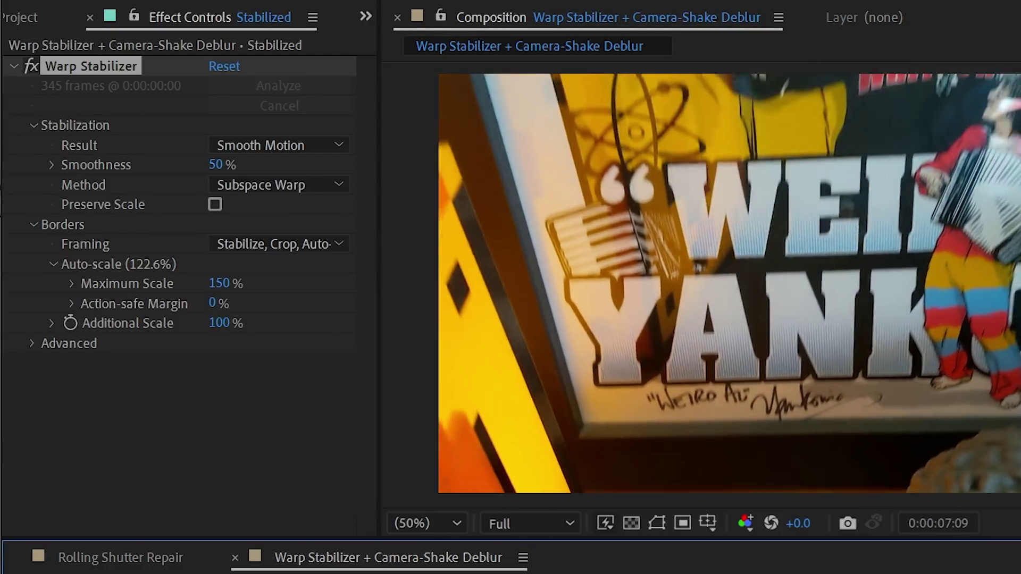
pyautogui.press('space')
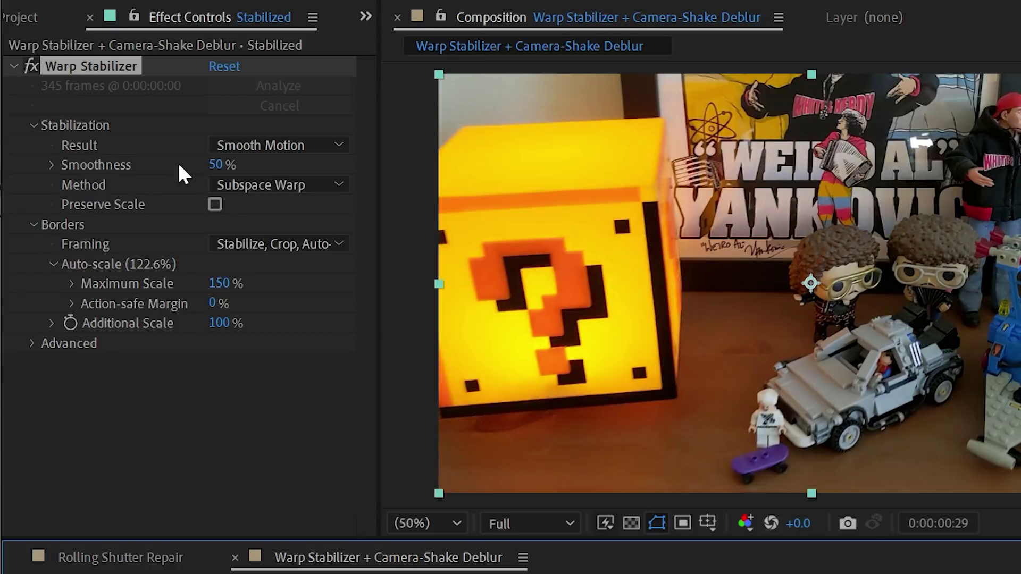
pyautogui.press('space')
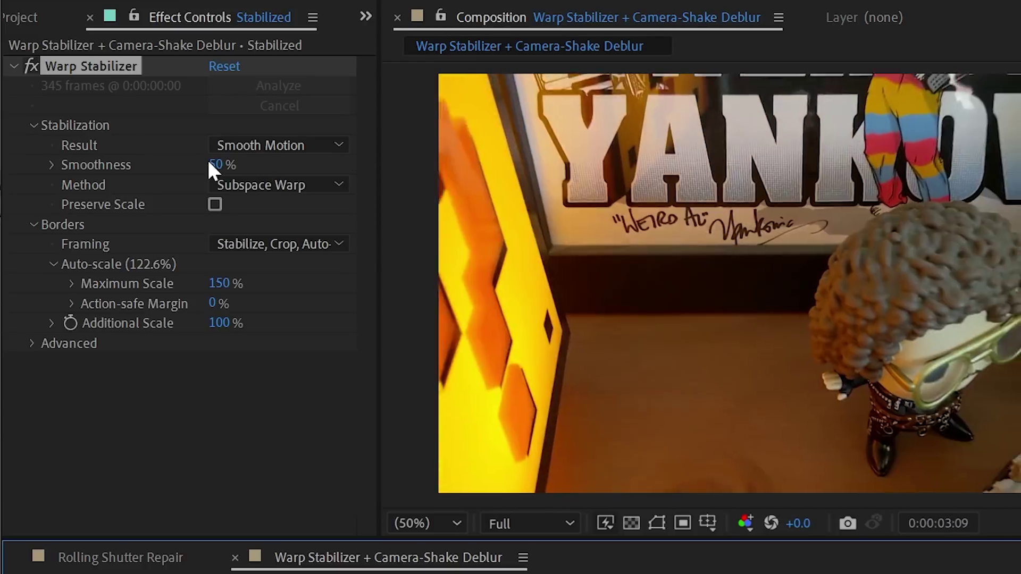
# Set the Warp Stabilizer Smoothness to 10% and play back the Stabilized layer from the start.
pyautogui.click(219, 165)
pyautogui.press('Return')
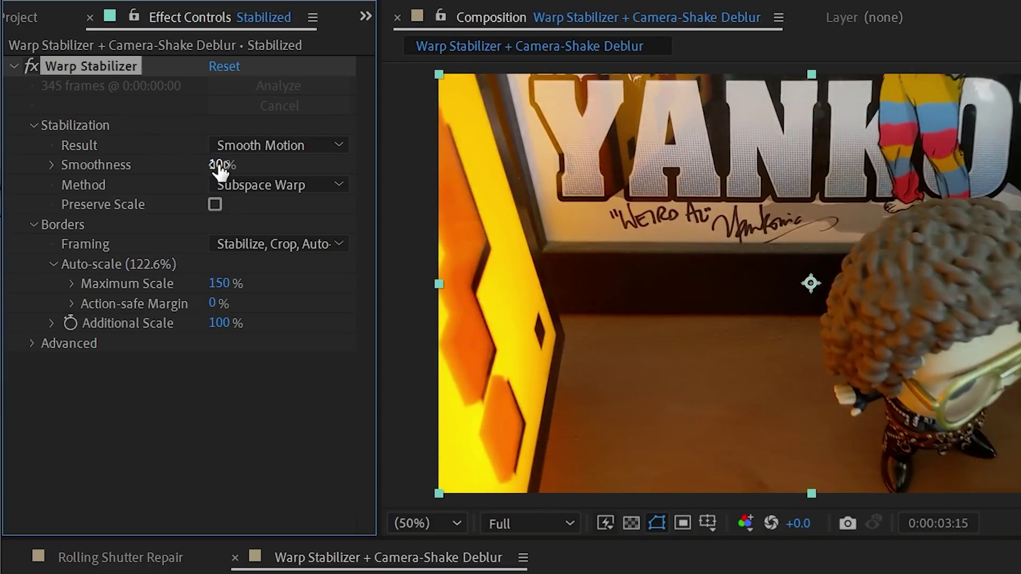
pyautogui.press('Home')
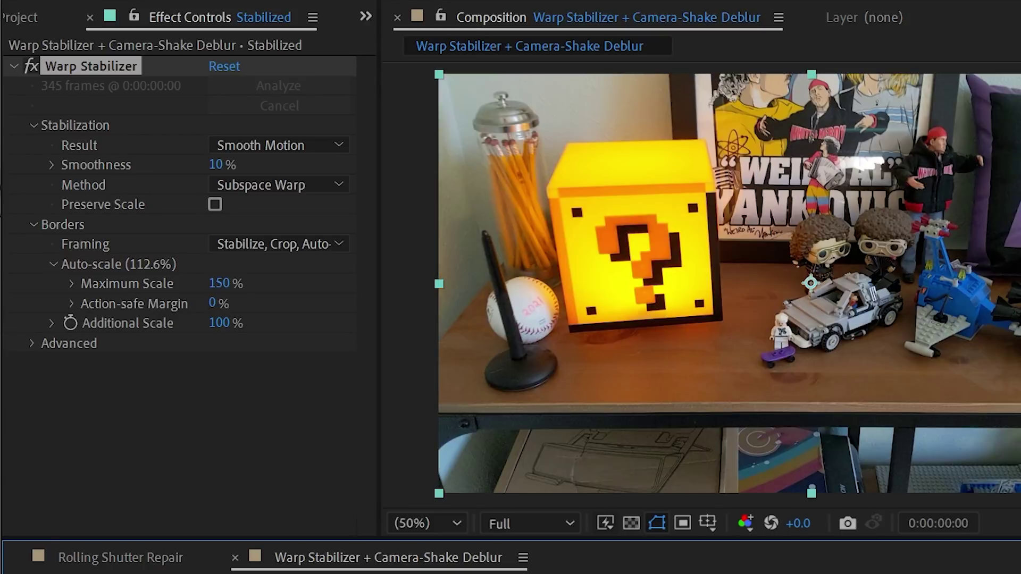
pyautogui.press('space')
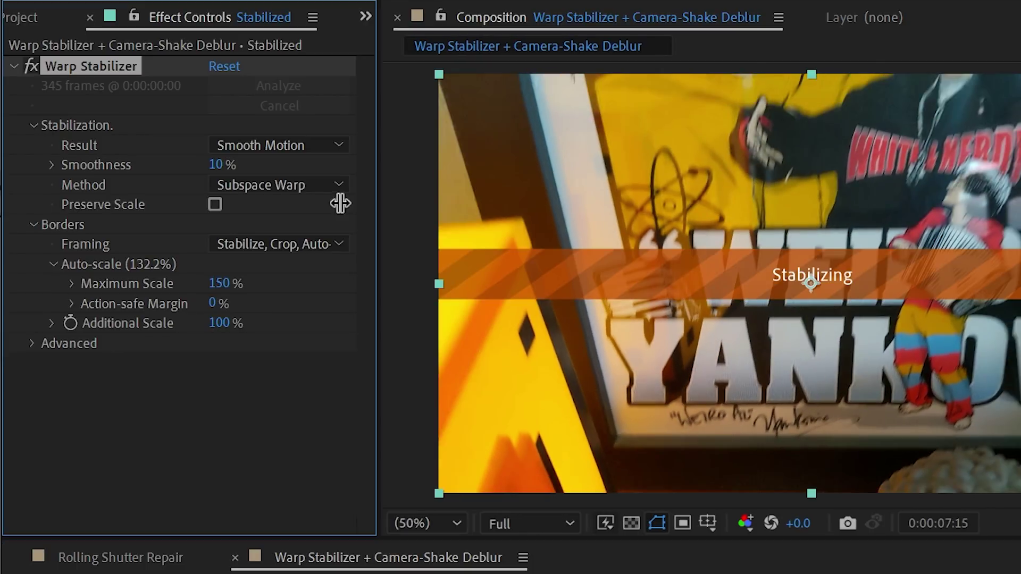
# Raise the Warp Stabilizer Smoothness to 1000% and scrub through the first second to check the cropping.
pyautogui.moveTo(219, 164); pyautogui.dragTo(420, 188)
pyautogui.moveTo(232, 169); pyautogui.dragTo(478, 169)
pyautogui.moveTo(228, 173); pyautogui.dragTo(720, 178)
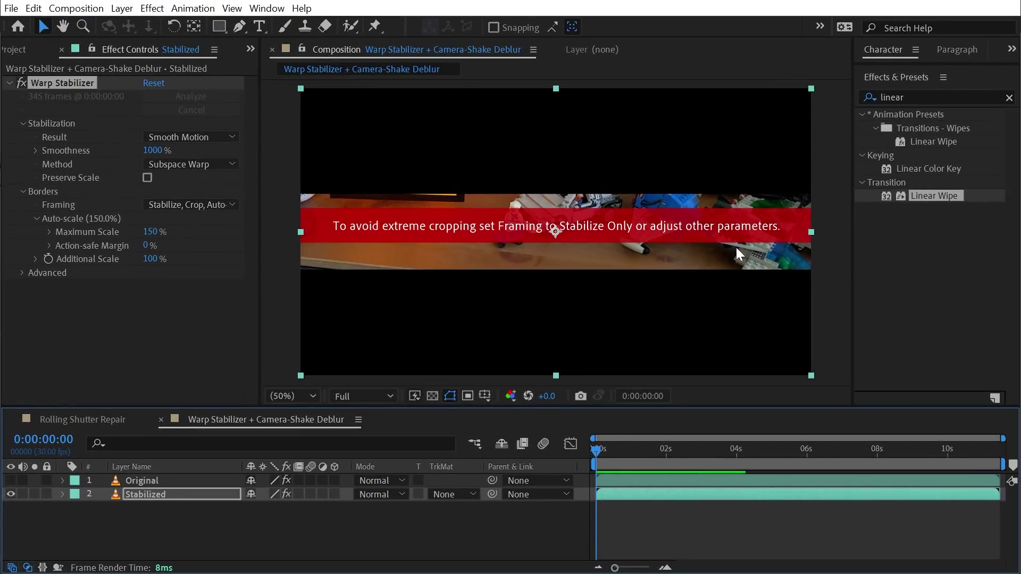
pyautogui.moveTo(625, 452)
pyautogui.mouseDown()
pyautogui.moveTo(671, 464)
pyautogui.moveTo(627, 468)
pyautogui.mouseUp()
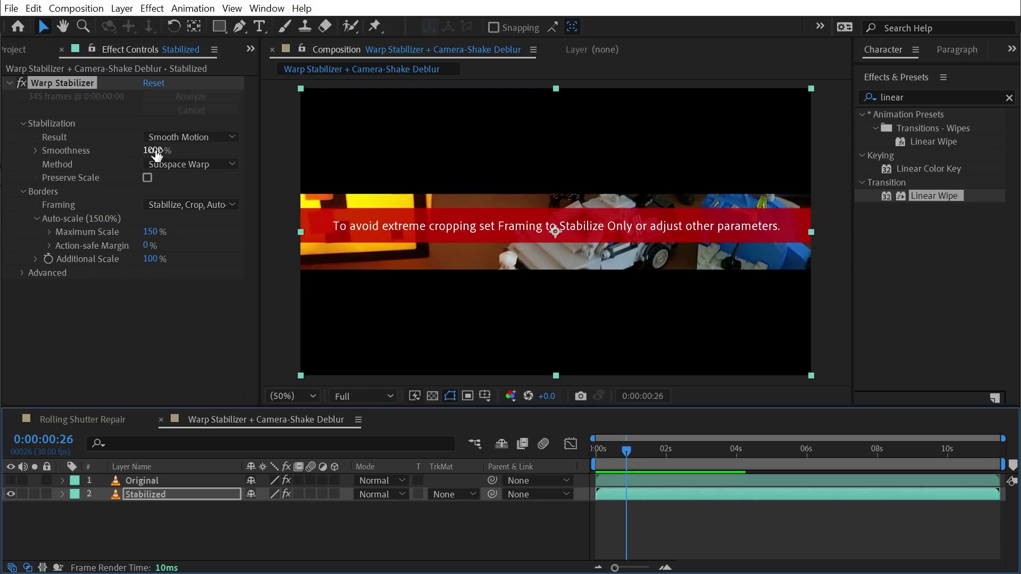
# Switch the framing to Stabilize Only and play back the Stabilized layer at the extreme smoothness.
pyautogui.click(173, 205)
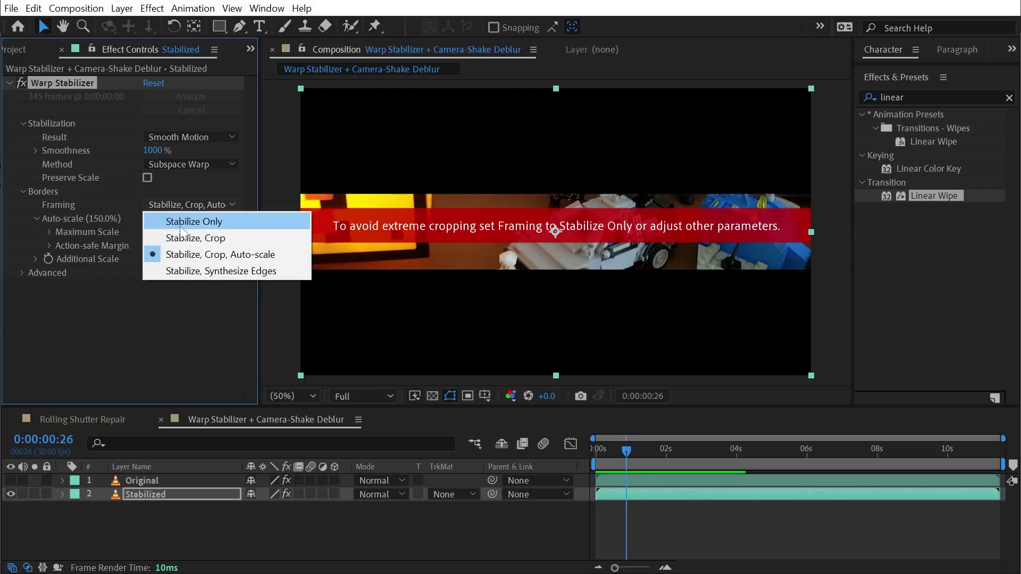
pyautogui.click(176, 222)
pyautogui.press('space')
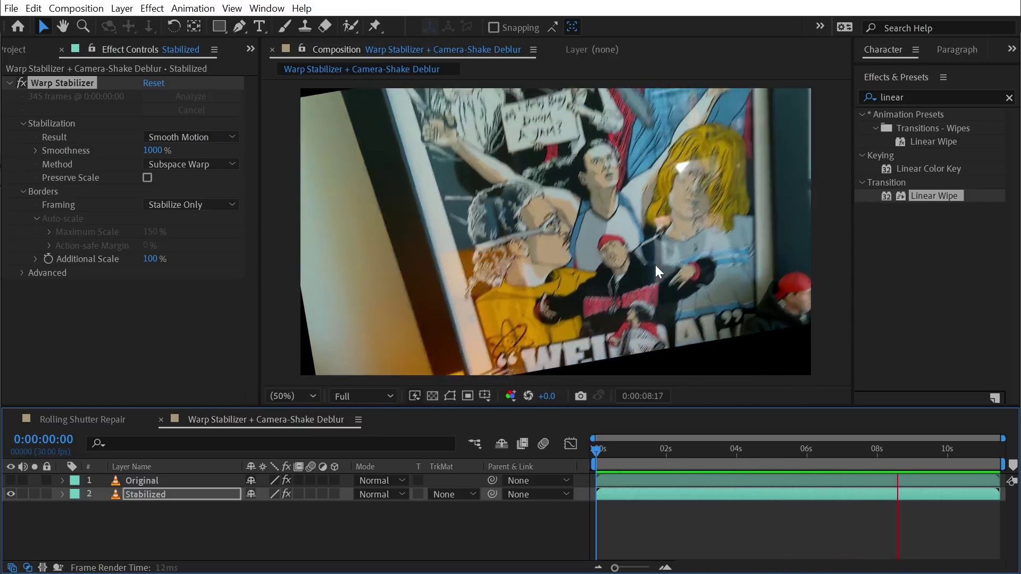
# Set the Warp Stabilizer Smoothness to 200% and its framing to Stabilize, Crop, Auto-scale.
pyautogui.click(156, 149)
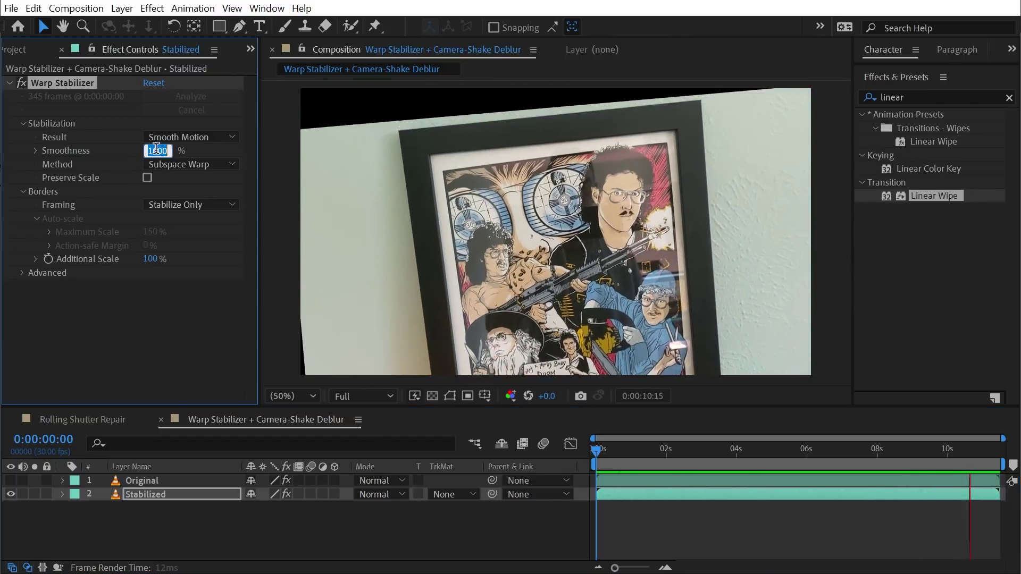
pyautogui.write('200')
pyautogui.press('Return')
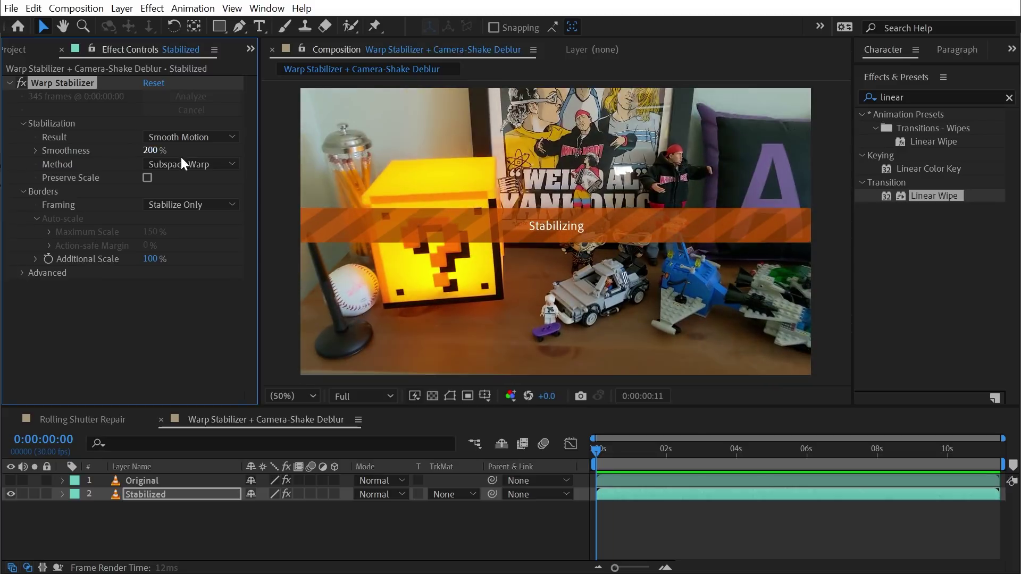
pyautogui.click(186, 205)
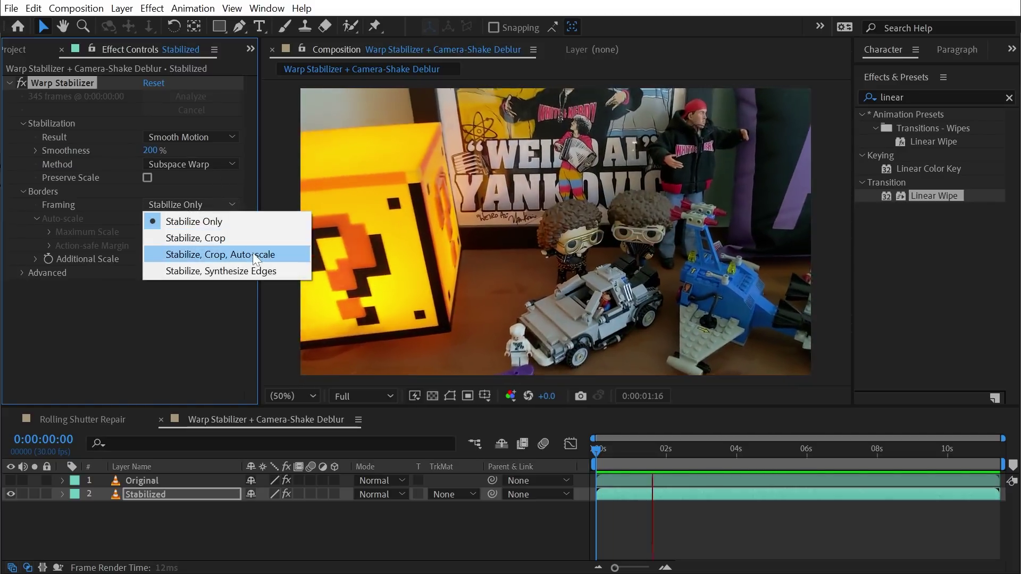
pyautogui.click(228, 254)
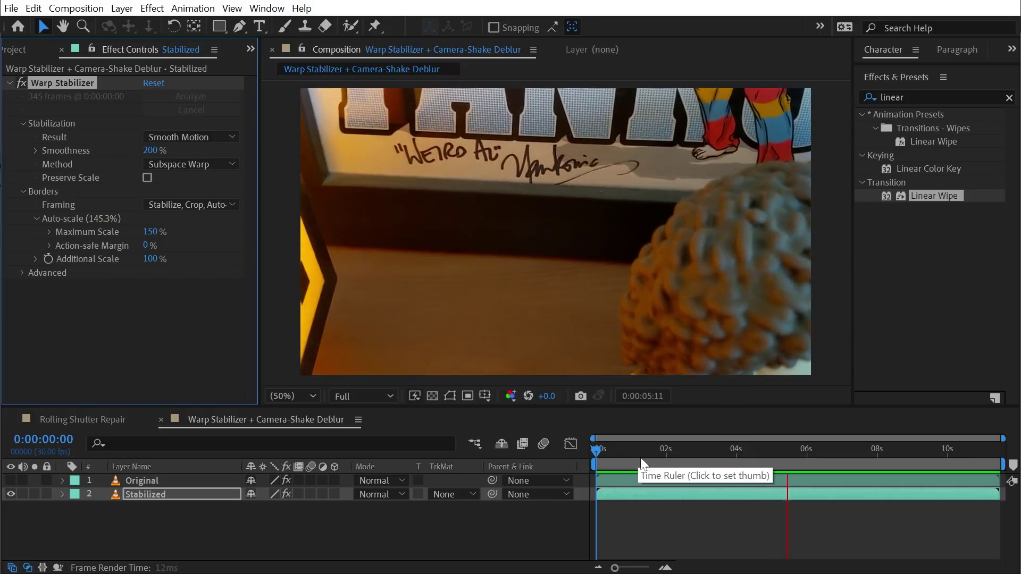
# Reset the Warp Stabilizer Smoothness to its default value and play back the Stabilized layer with the Subspace Warp method.
pyautogui.press('space')
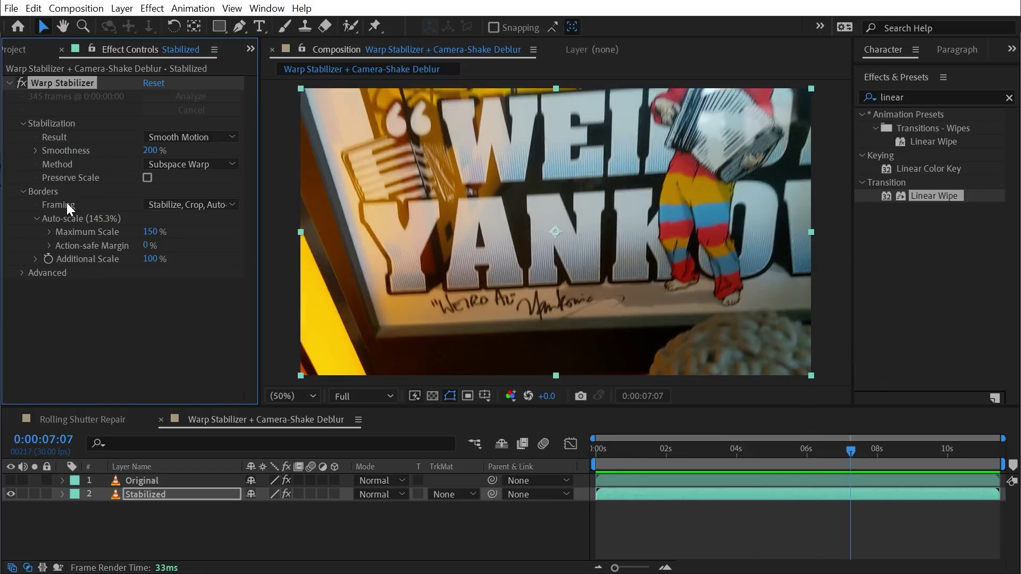
pyautogui.rightClick(63, 150)
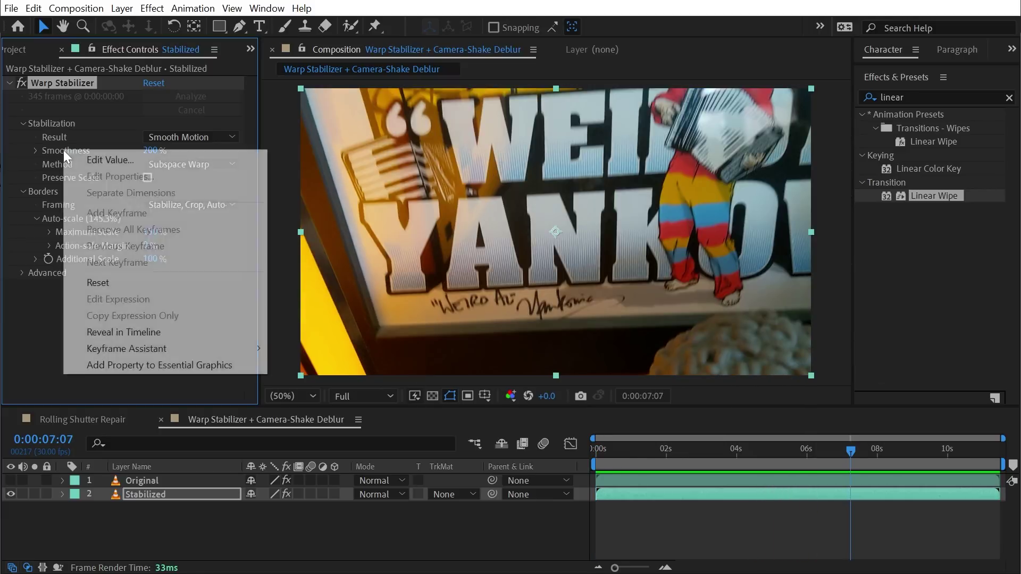
pyautogui.click(156, 277)
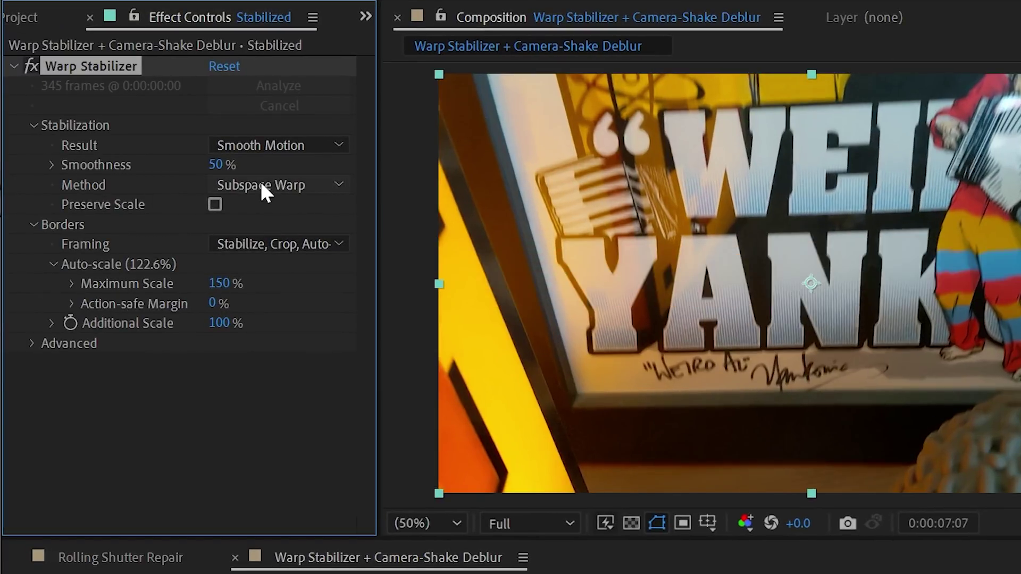
pyautogui.click(285, 187)
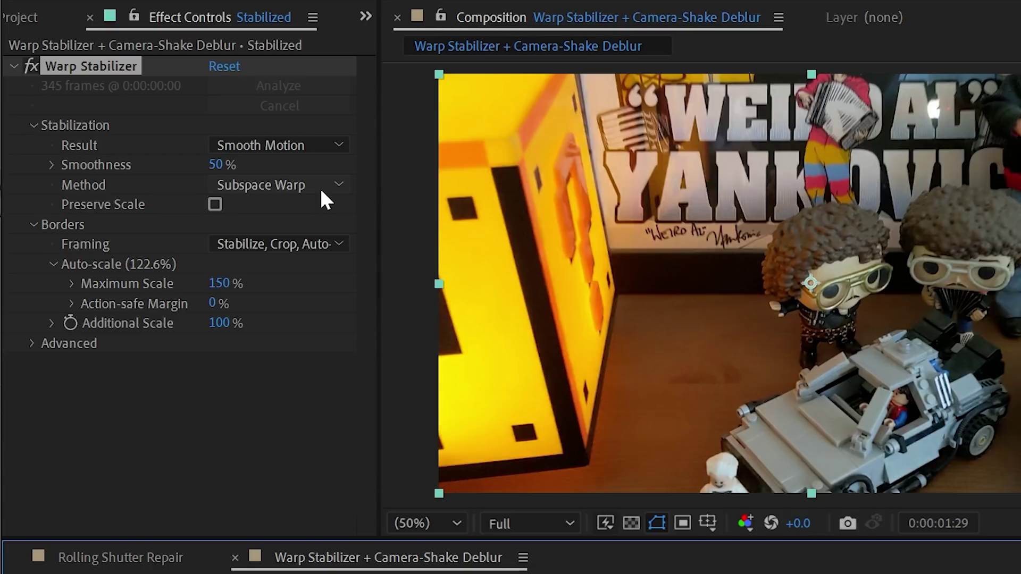
pyautogui.press('space')
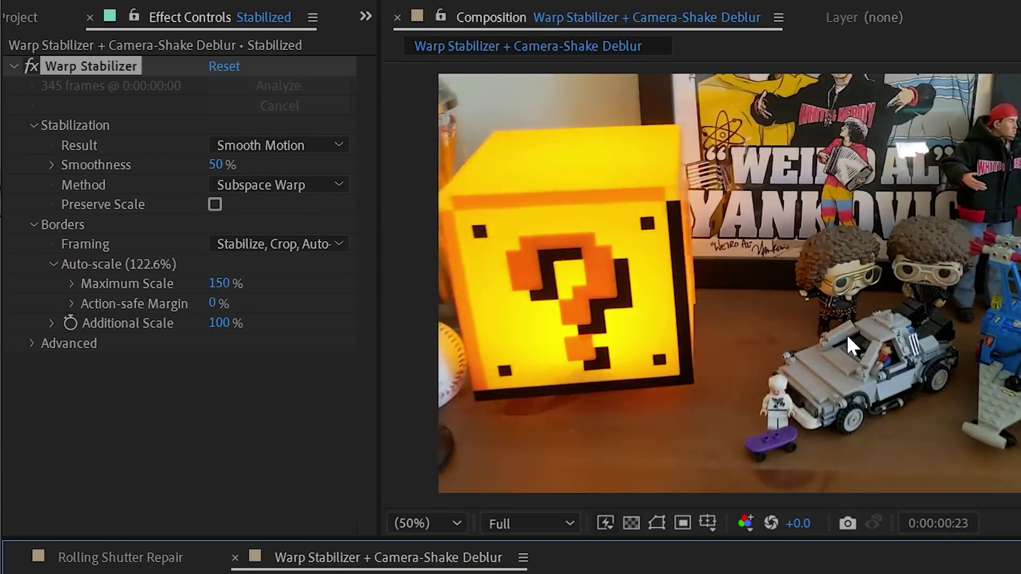
pyautogui.press('space')
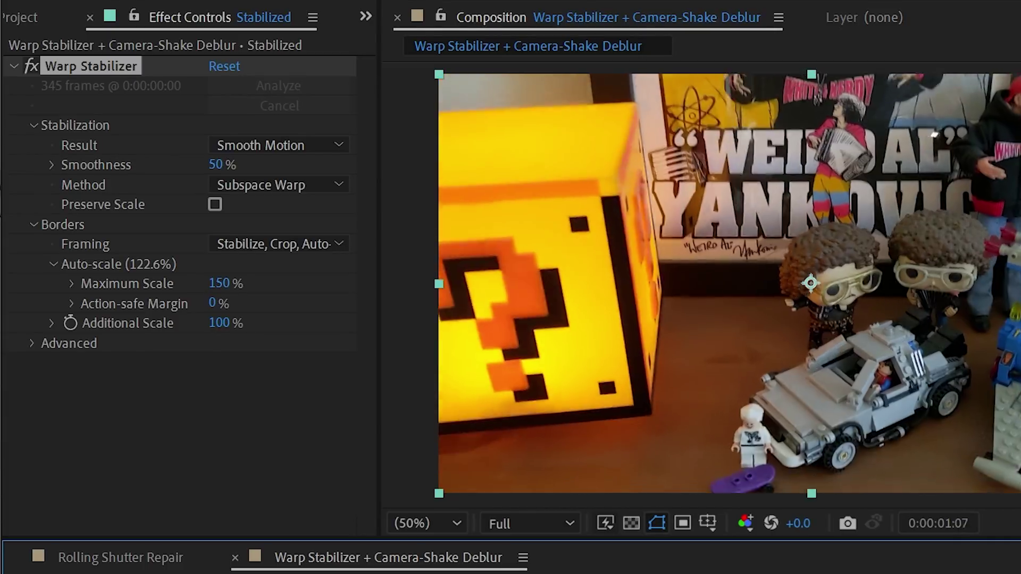
# Set the Warp Stabilizer Method to Position and play back the Stabilized layer from the start.
pyautogui.click(255, 185)
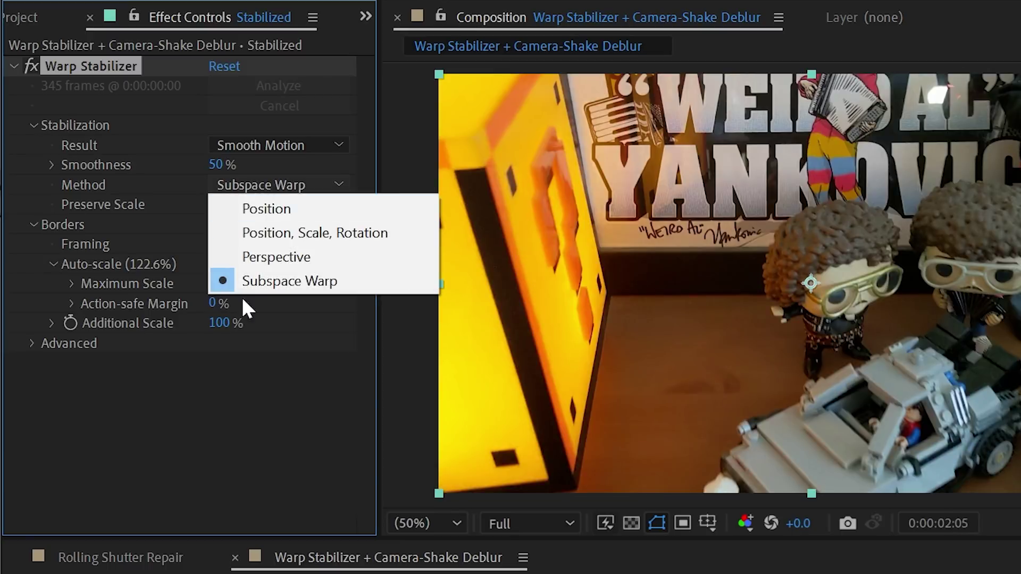
pyautogui.click(308, 210)
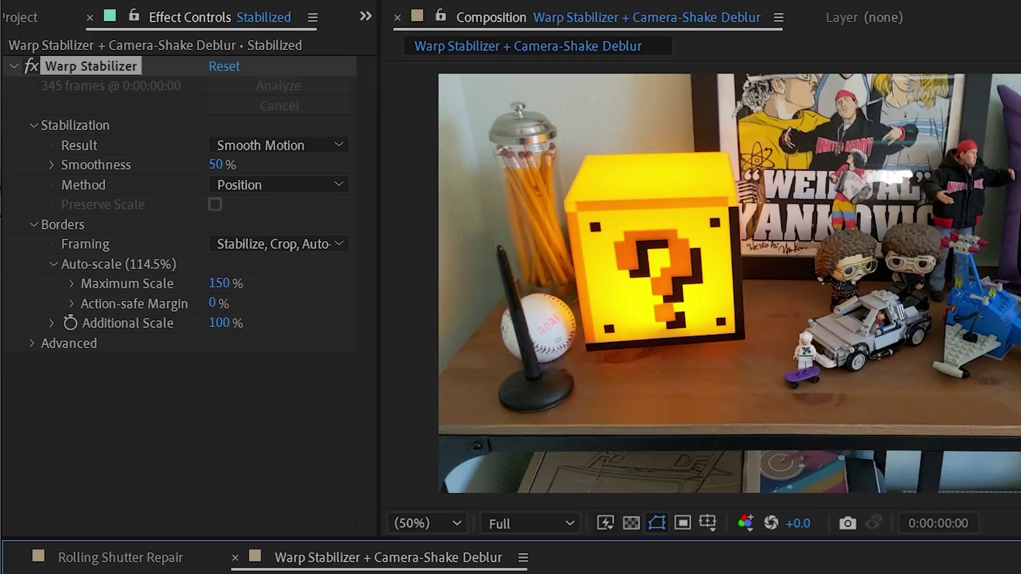
pyautogui.press('space')
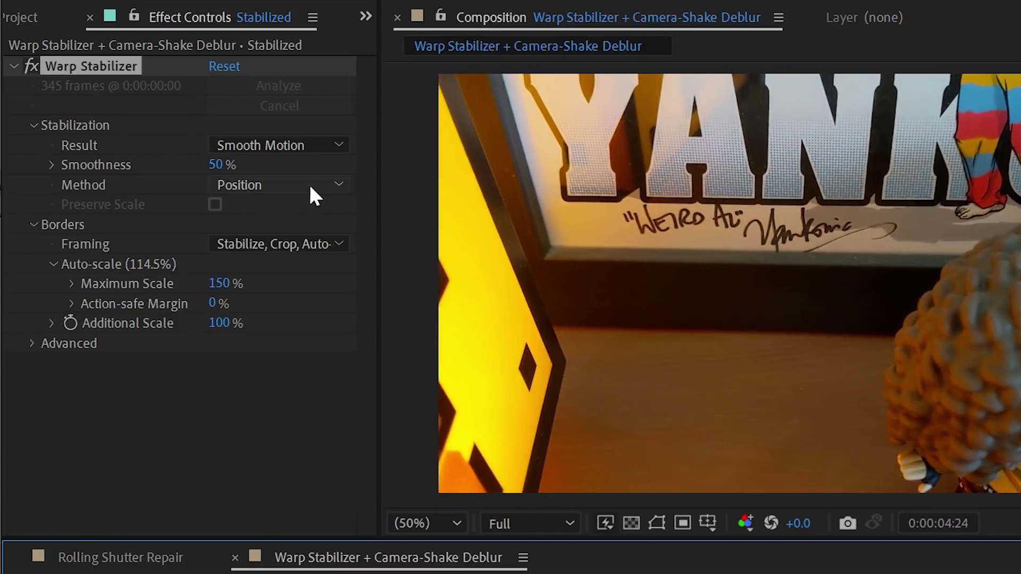
pyautogui.press('space')
# Set the framing to Stabilize Only, play back the position-stabilized footage and park the playhead at about 2 seconds.
pyautogui.click(281, 244)
pyautogui.click(293, 269)
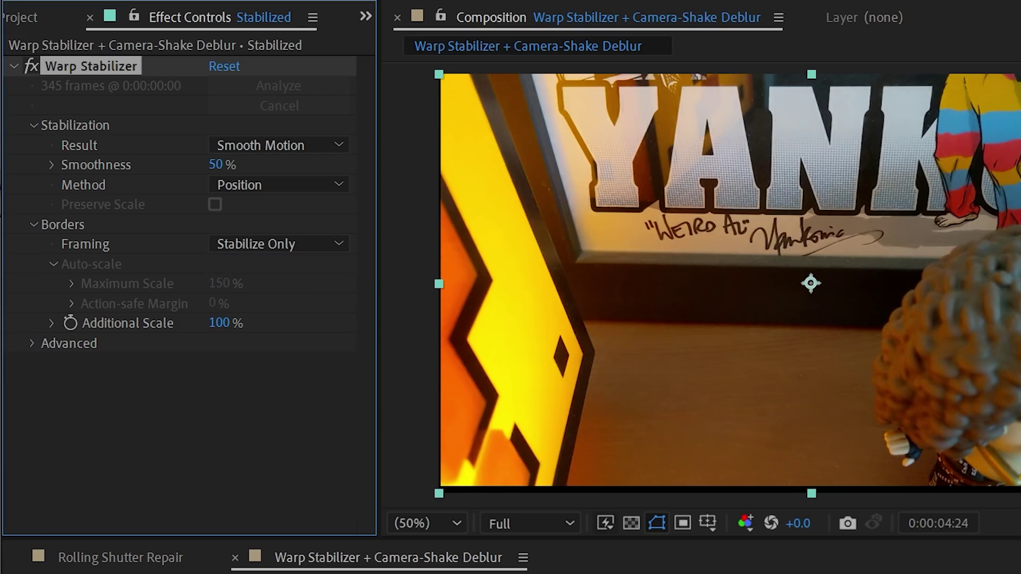
pyautogui.press('space')
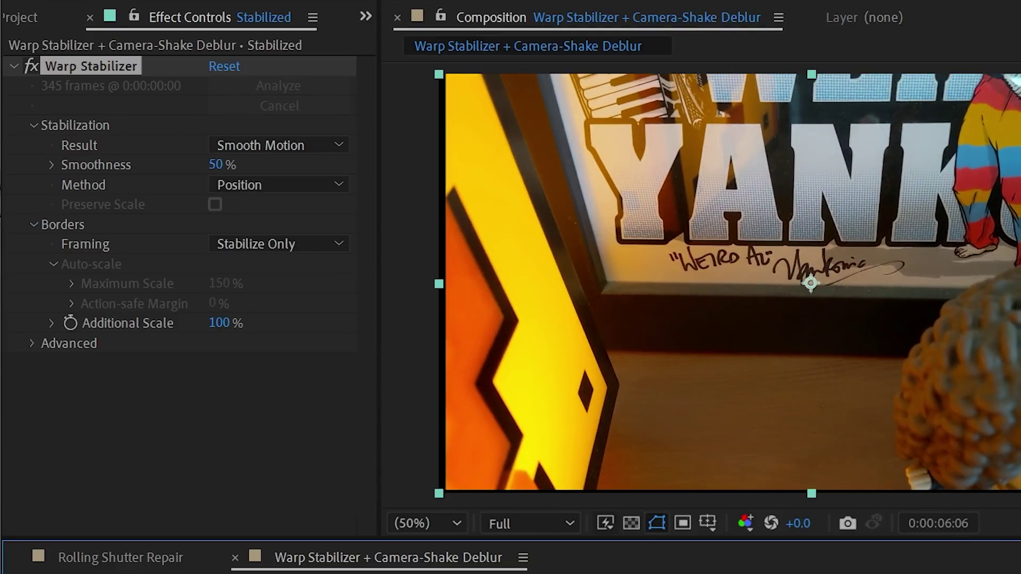
pyautogui.press('space')
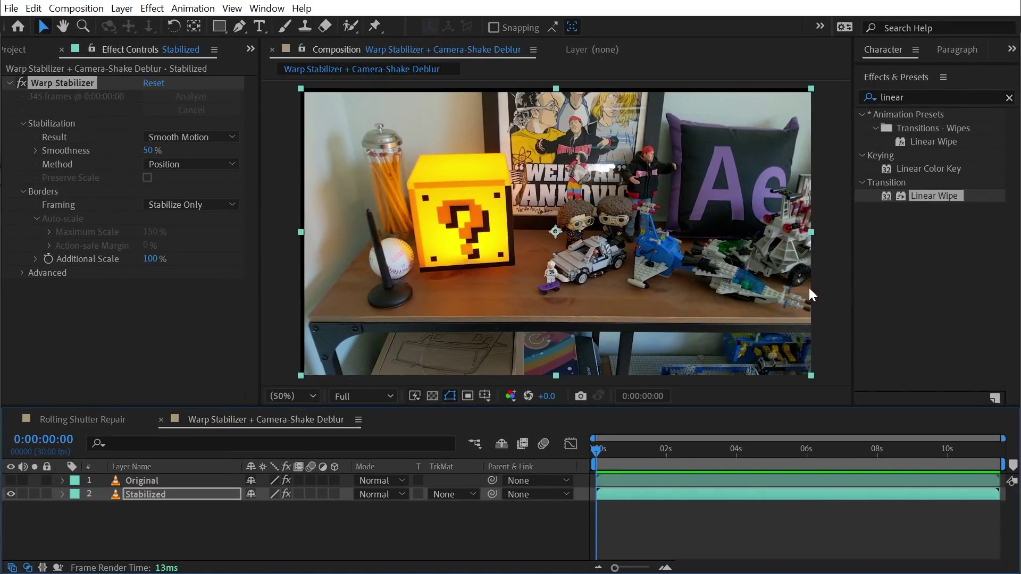
pyautogui.press('space')
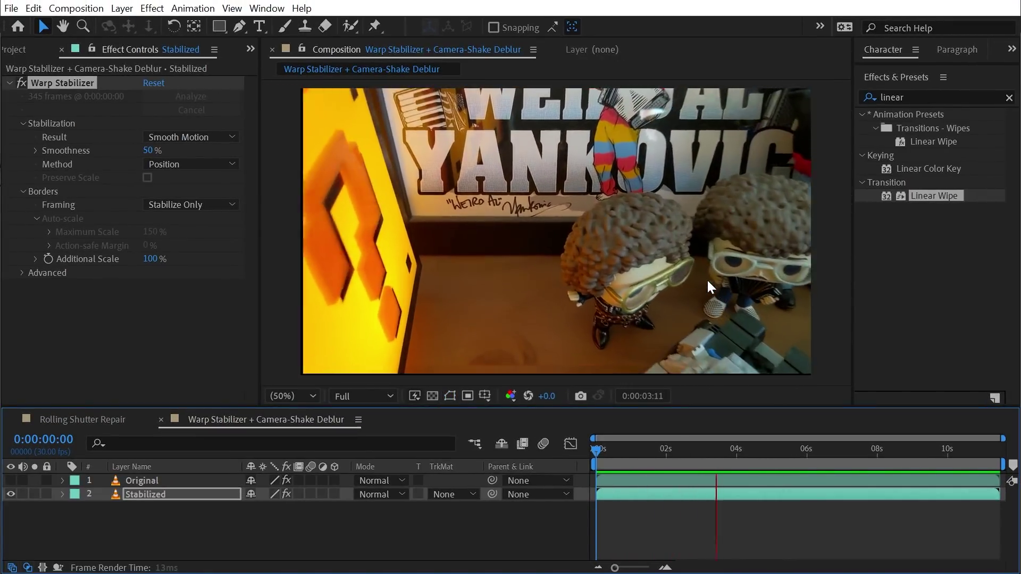
pyautogui.press('space')
pyautogui.moveTo(734, 449); pyautogui.dragTo(665, 462)
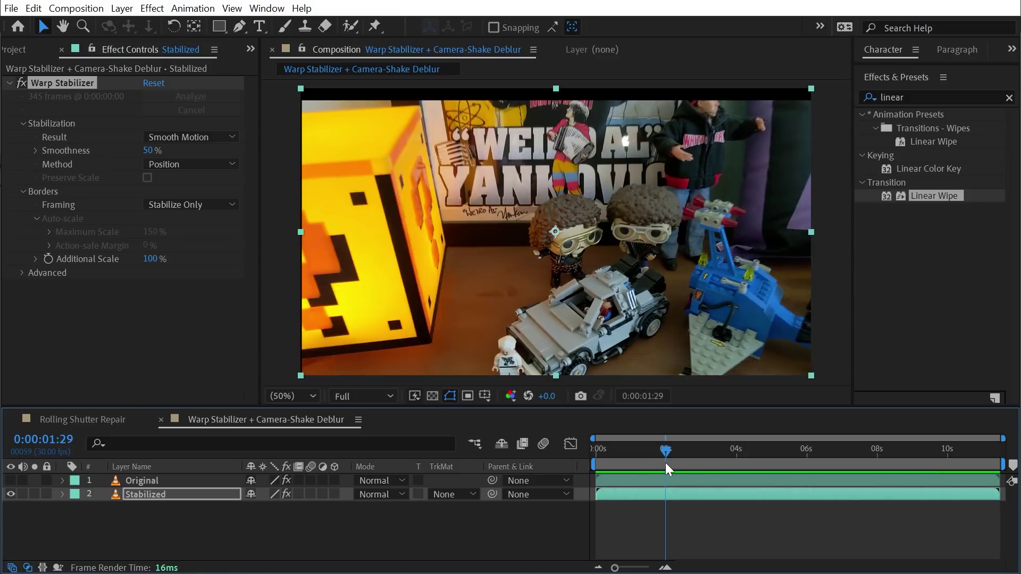
# Switch the stabilization Method to Position, Scale, Rotation and play back the footage from the start.
pyautogui.click(213, 164)
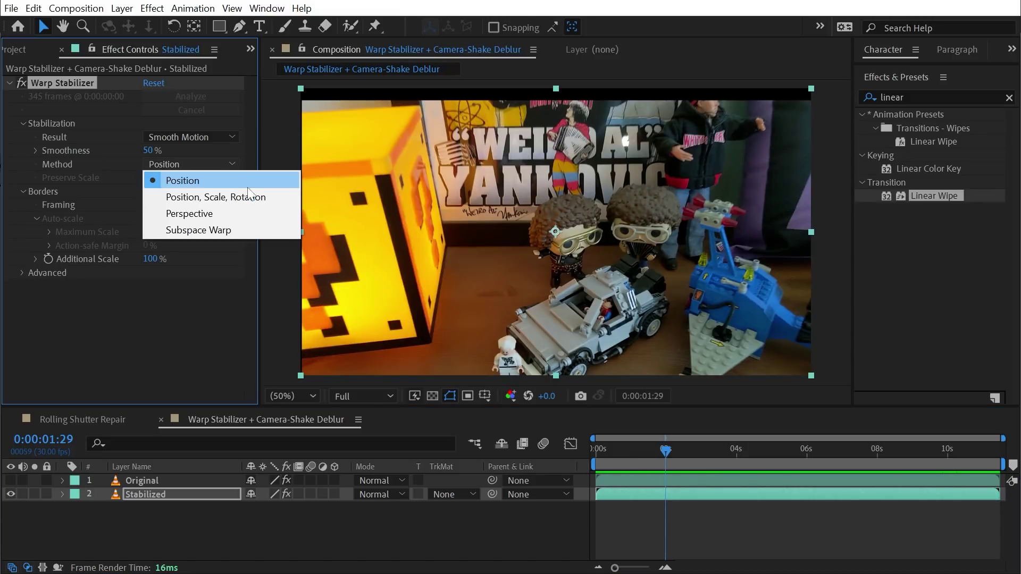
pyautogui.click(275, 197)
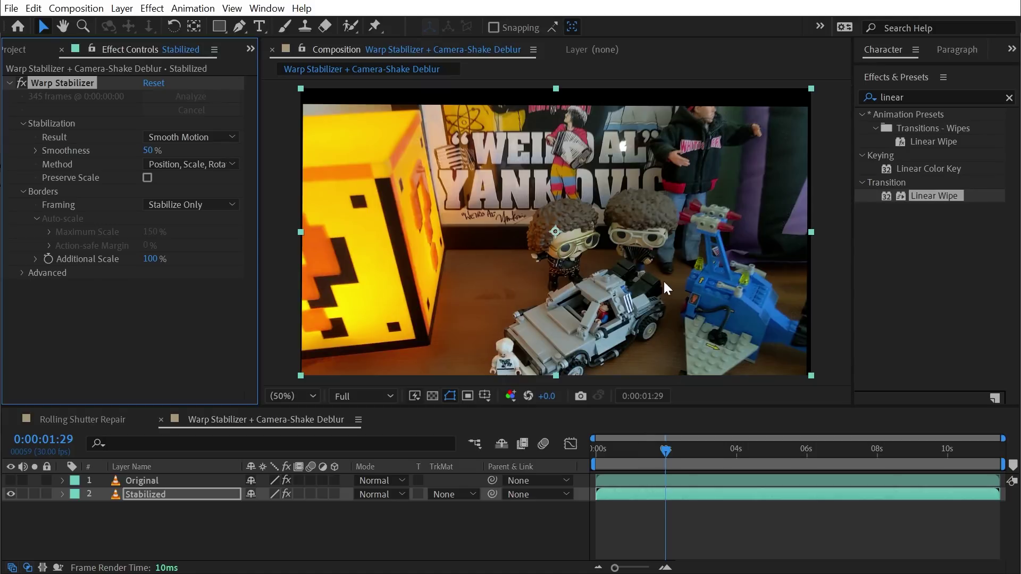
pyautogui.moveTo(652, 445); pyautogui.dragTo(554, 451)
pyautogui.press('space')
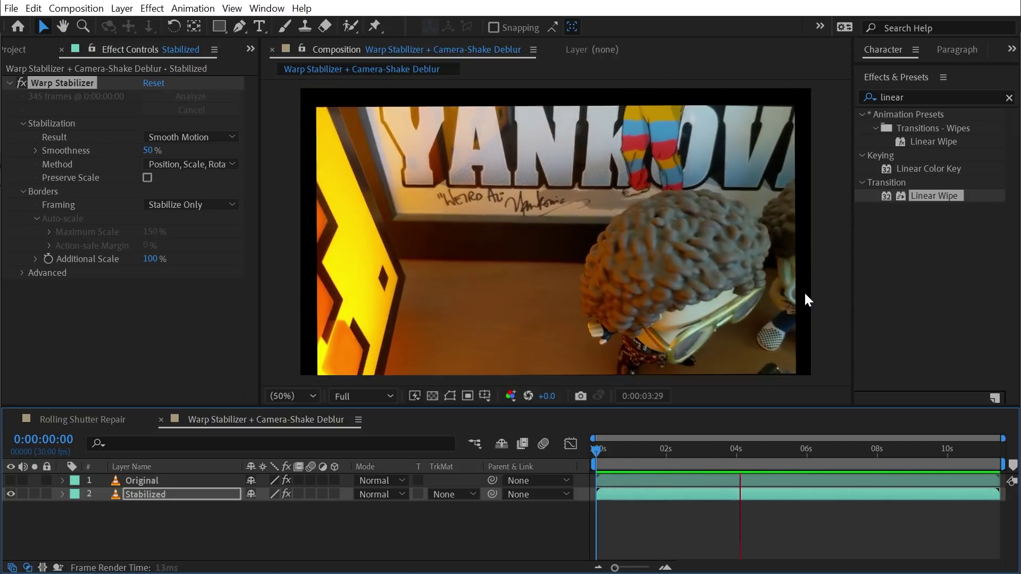
# Switch the stabilization Method to Perspective, then scrub and play back the footage to check for distortion.
pyautogui.click(223, 165)
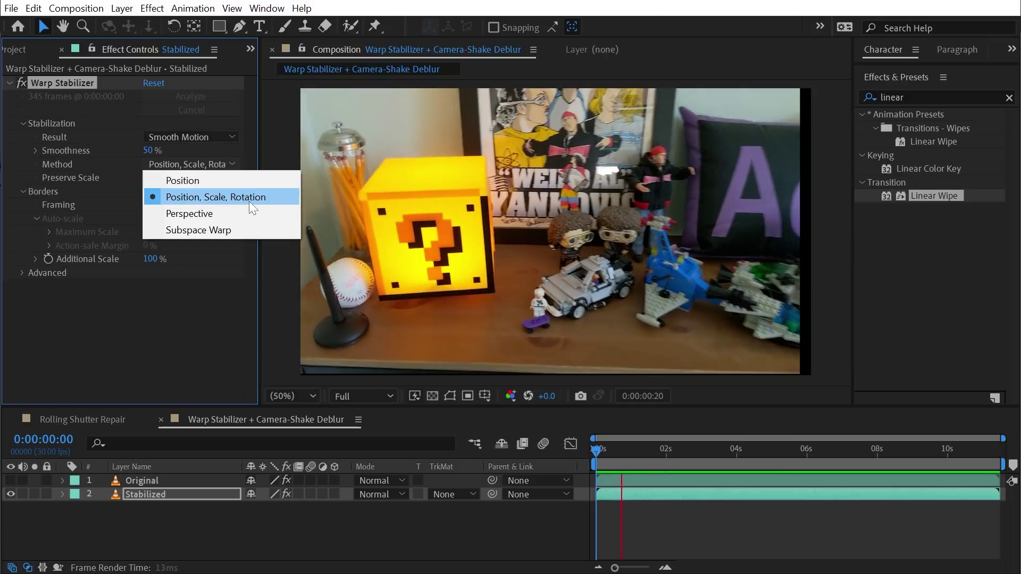
pyautogui.click(236, 212)
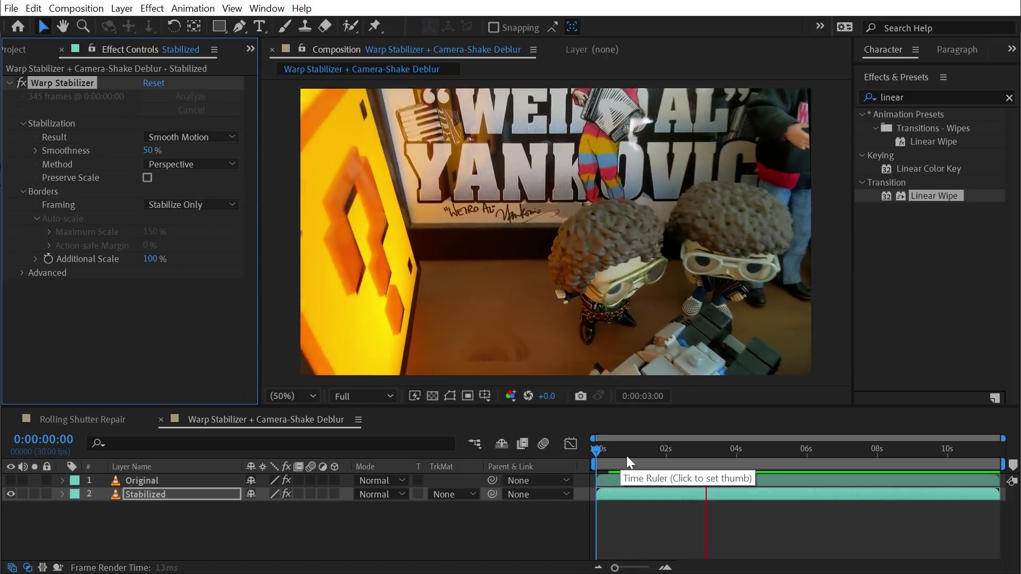
pyautogui.moveTo(642, 451); pyautogui.dragTo(739, 459)
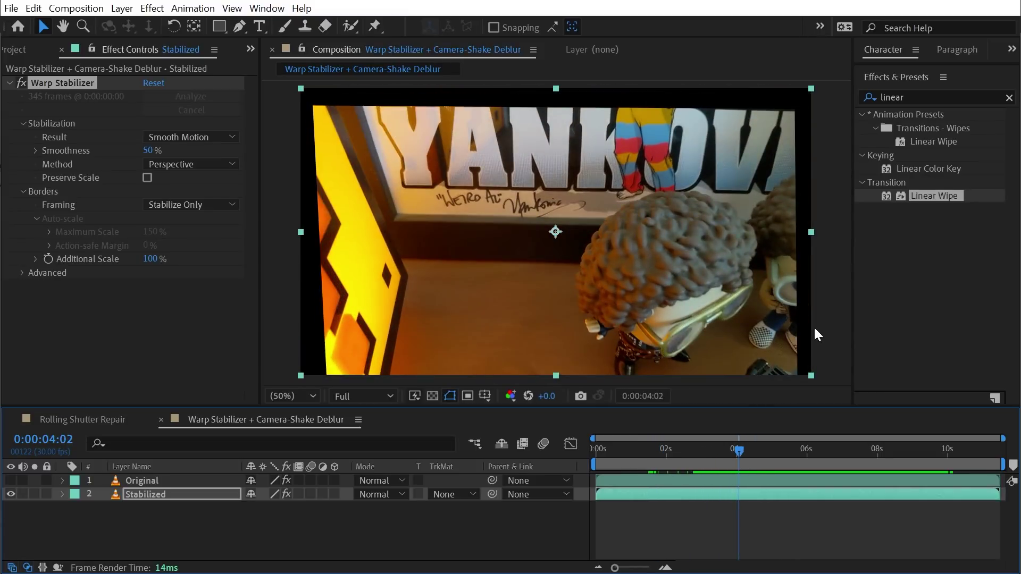
pyautogui.moveTo(738, 448); pyautogui.dragTo(679, 448)
pyautogui.press('space')
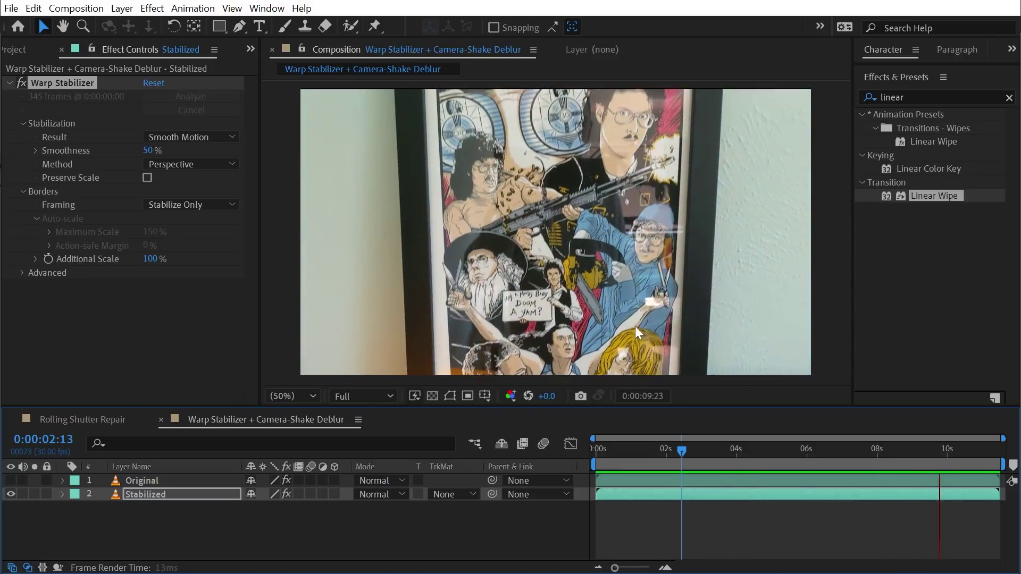
# Try Preserve Scale with the Position, Scale, Rotation method and scrub through the first two seconds.
pyautogui.click(178, 164)
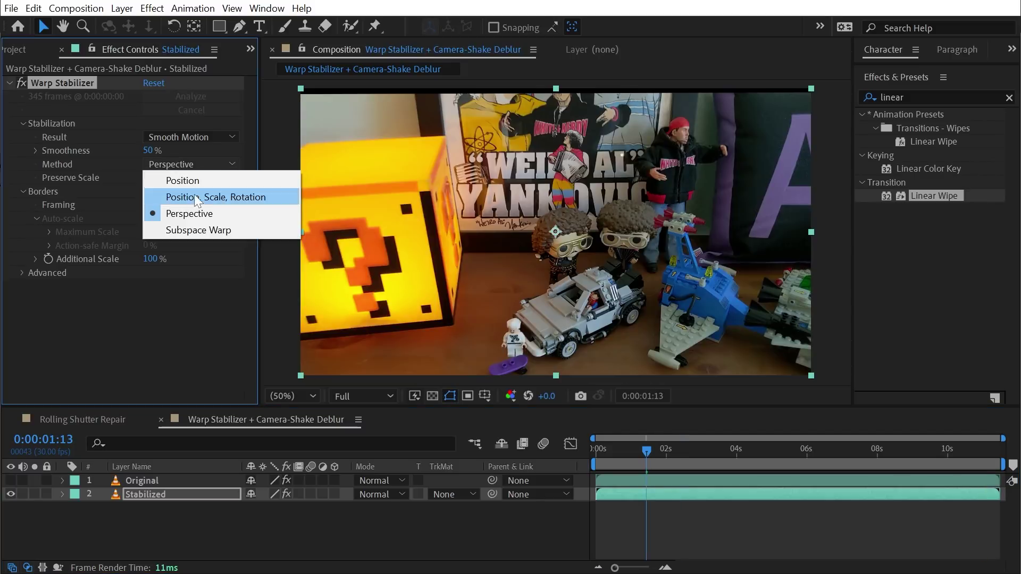
pyautogui.click(81, 177)
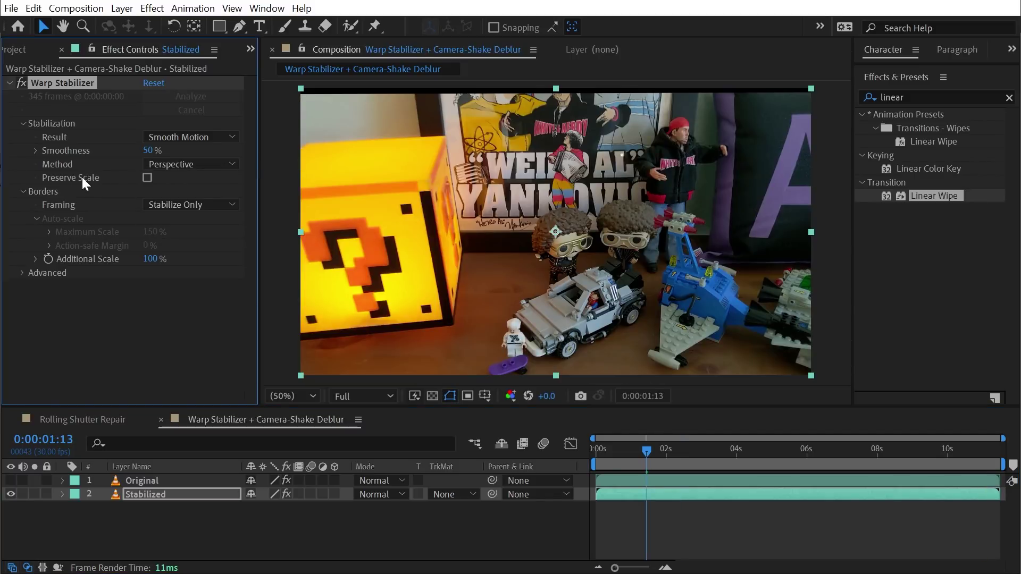
pyautogui.click(148, 179)
pyautogui.moveTo(608, 455); pyautogui.dragTo(657, 457)
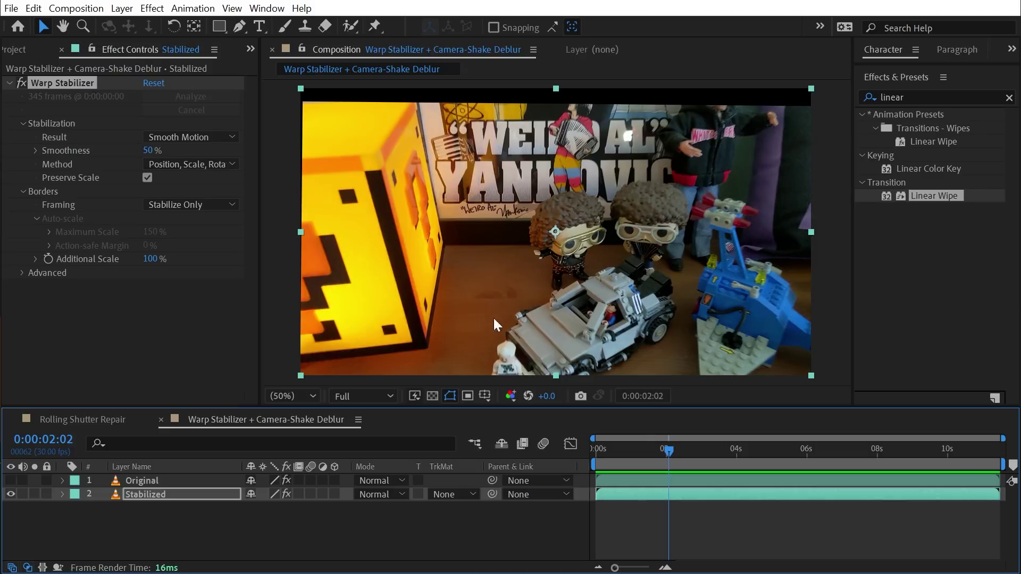
# Turn off Preserve Scale, set the Method back to Subspace Warp and scrub through the Stabilized layer.
pyautogui.click(175, 164)
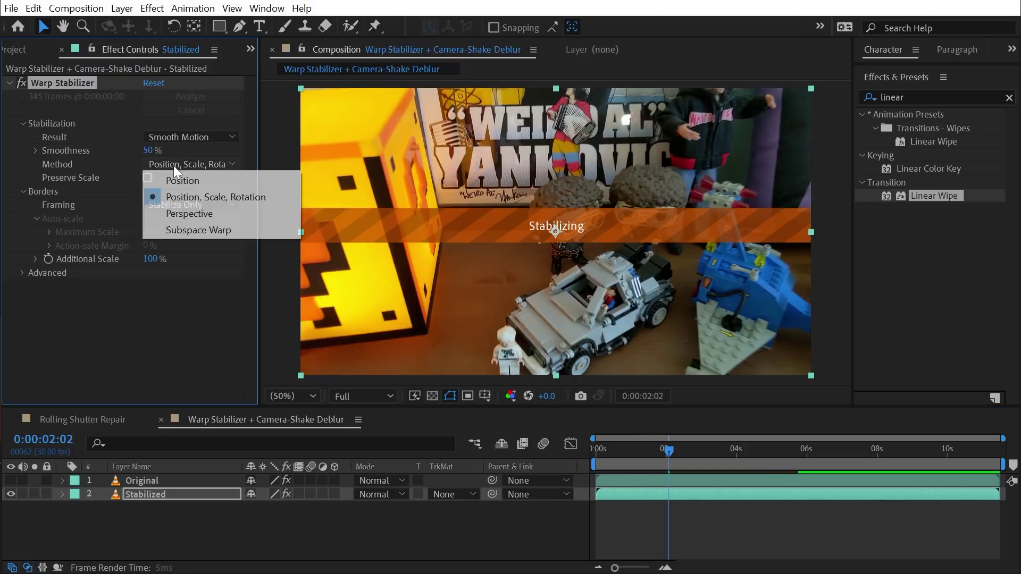
pyautogui.click(187, 230)
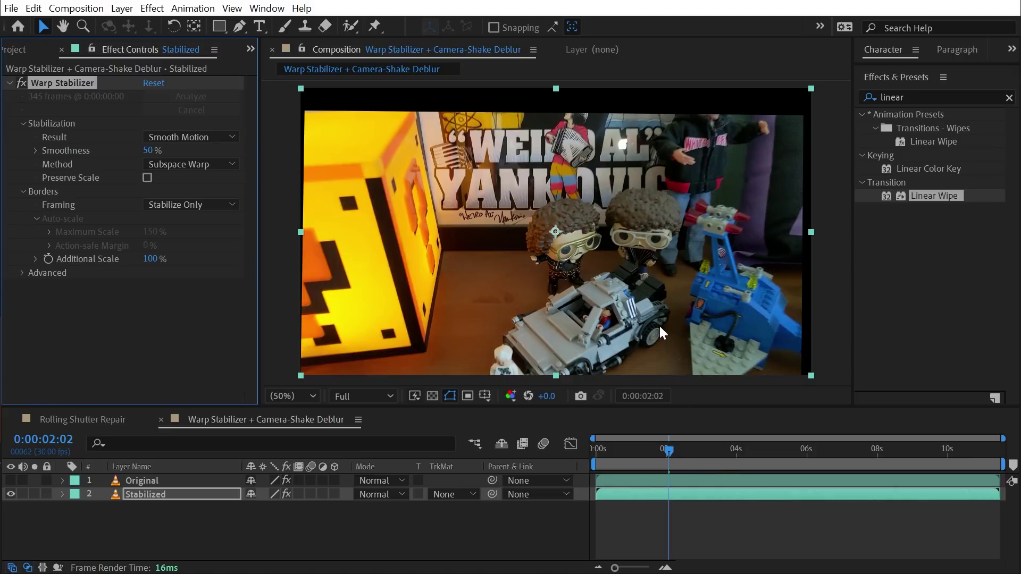
pyautogui.moveTo(682, 439); pyautogui.dragTo(729, 454)
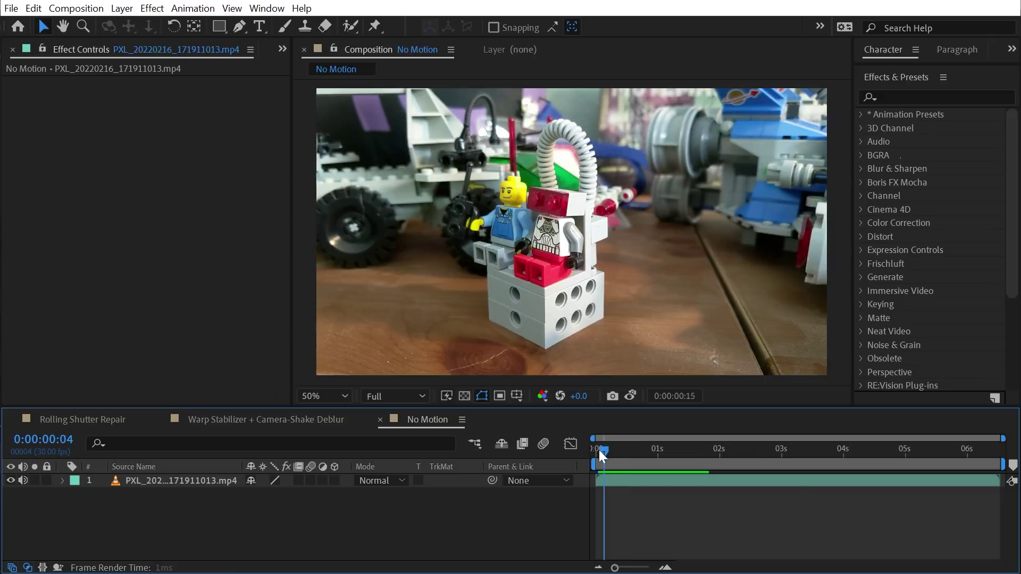
# Find the Warp Stabilizer effect and apply it to the clip in the No Motion composition.
pyautogui.moveTo(598, 450); pyautogui.dragTo(503, 466)
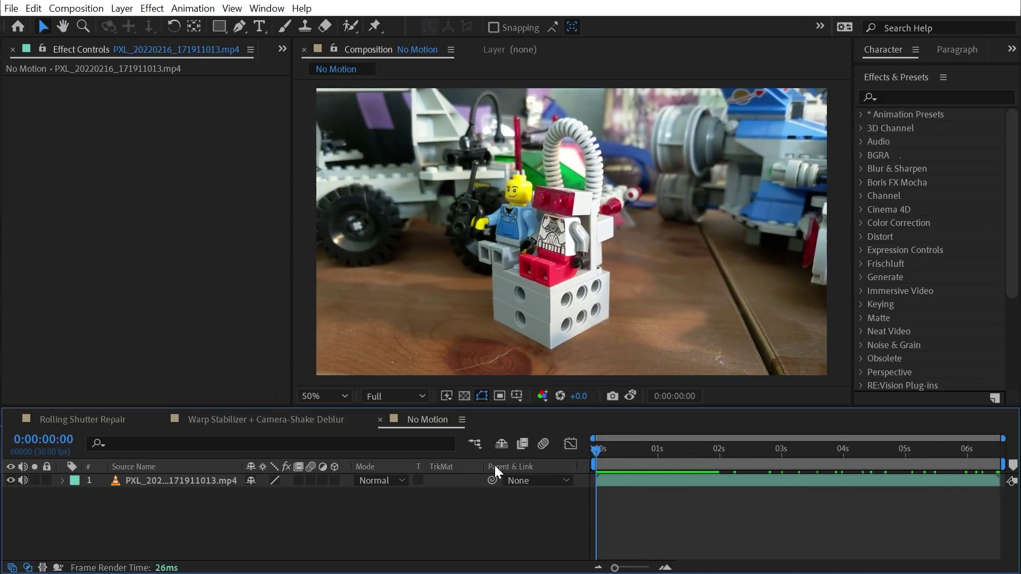
pyautogui.click(918, 98)
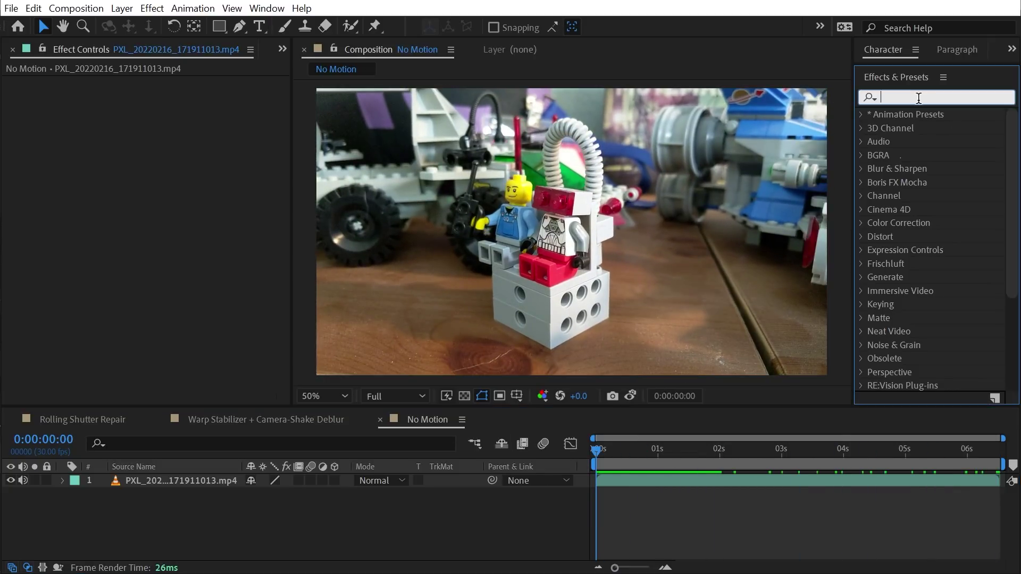
pyautogui.write('warp s')
pyautogui.moveTo(946, 129); pyautogui.dragTo(814, 148)
# Scrub and play back the No Motion clip during analysis and stabilization, then return to its first frame.
pyautogui.moveTo(597, 450); pyautogui.dragTo(968, 468)
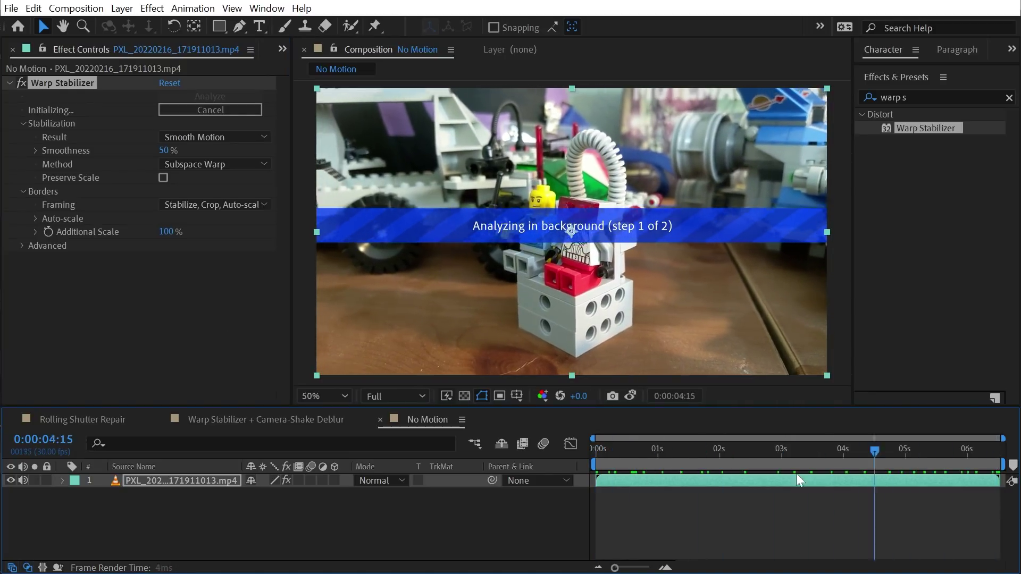
pyautogui.press('Home')
pyautogui.press('space')
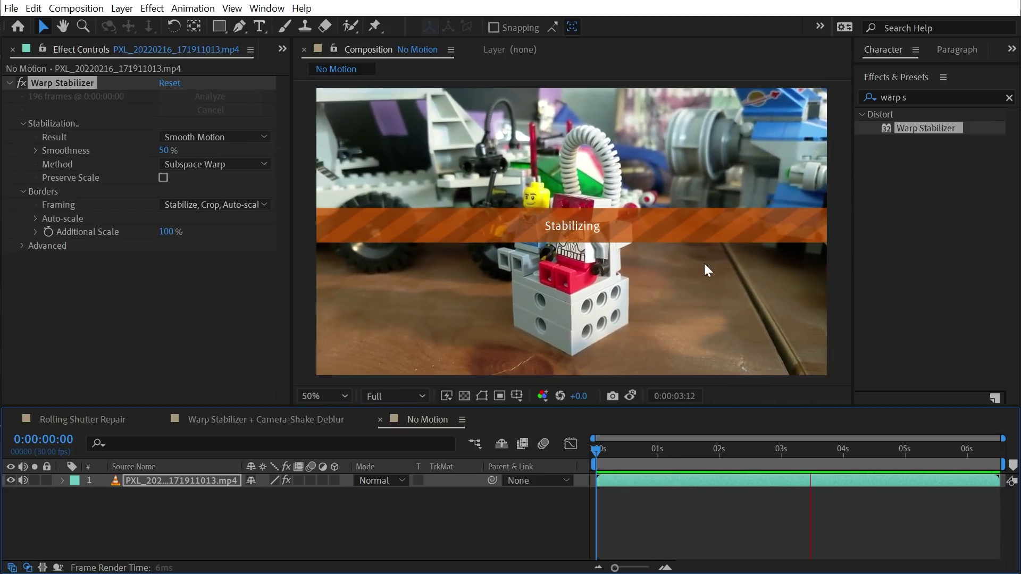
pyautogui.moveTo(873, 464); pyautogui.dragTo(551, 493)
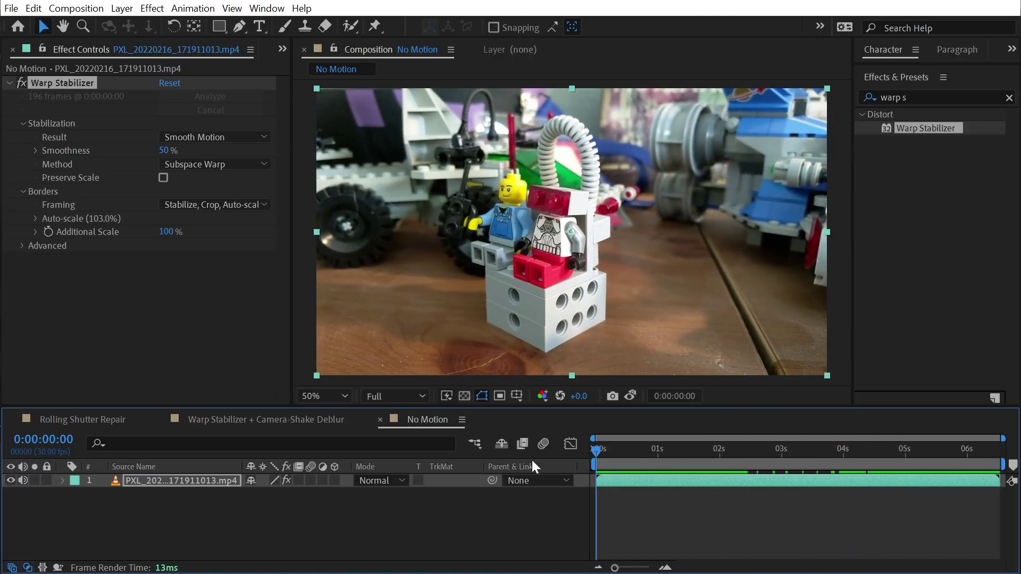
# Set the Warp Stabilizer Result to No Motion for the clip, keeping the Subspace Warp method.
pyautogui.click(189, 138)
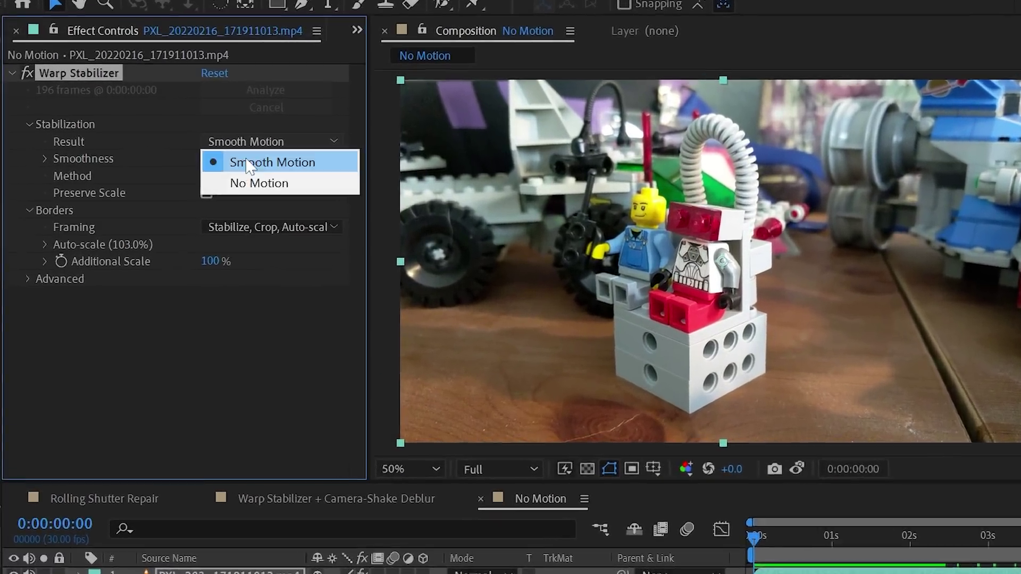
pyautogui.click(205, 171)
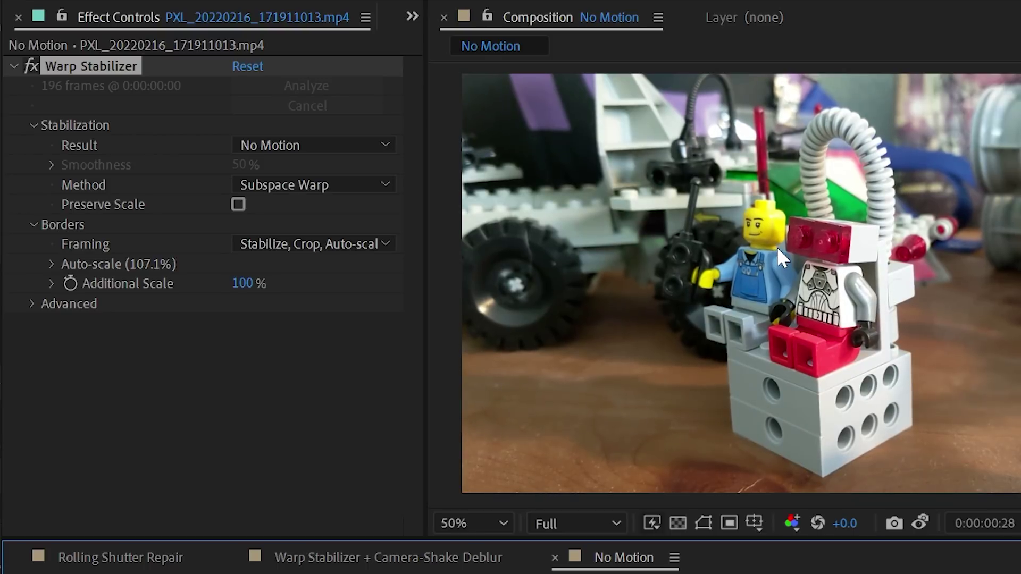
pyautogui.click(314, 185)
pyautogui.click(162, 199)
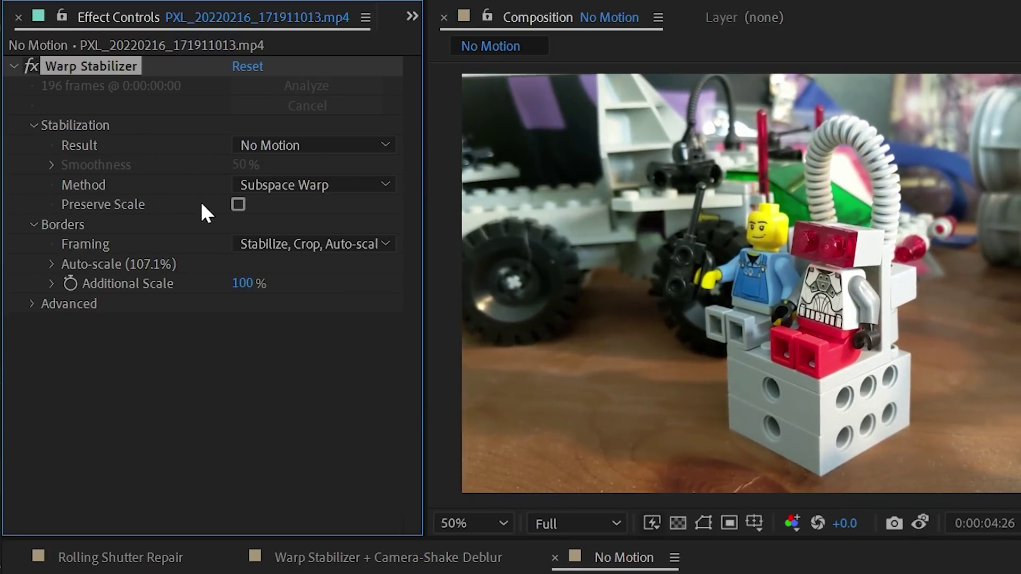
# Turn Preserve Scale on for the No Motion clip to compare the result, and turn it back off.
pyautogui.click(238, 204)
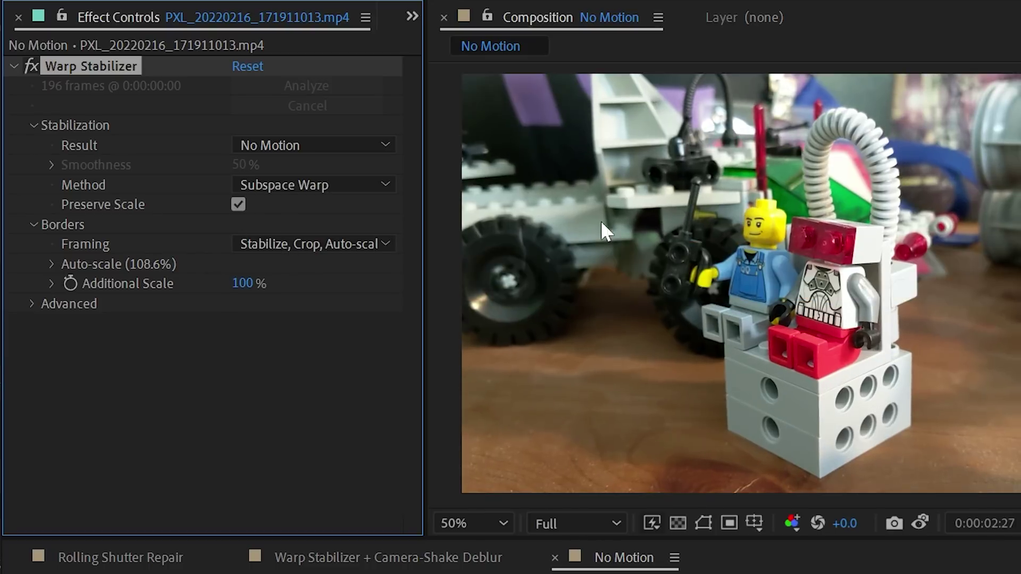
pyautogui.click(239, 204)
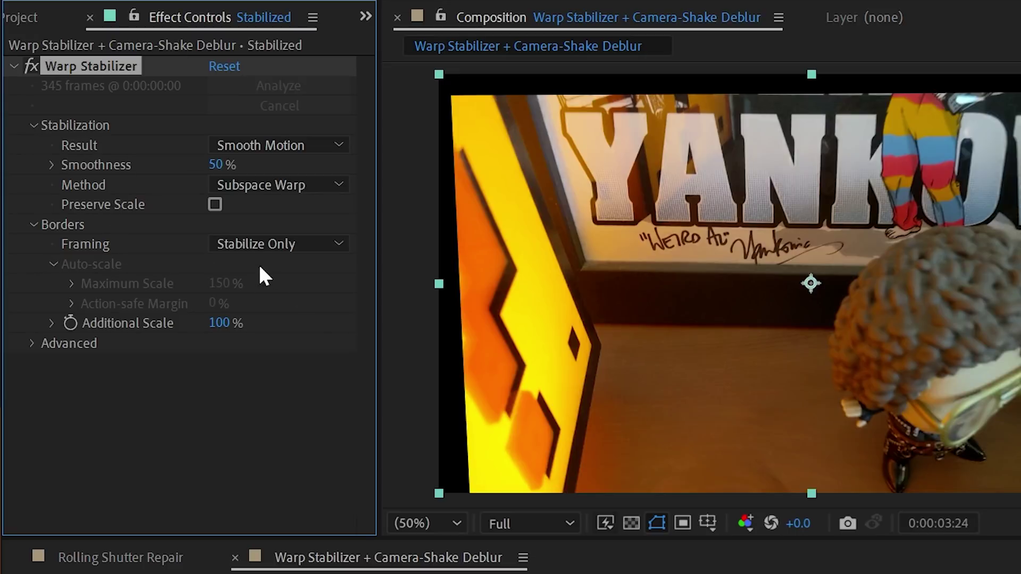
# Set the Stabilized layer's Framing to Stabilize, Crop, Auto-scale and expose only the Advanced settings of Warp Stabilizer.
pyautogui.click(260, 247)
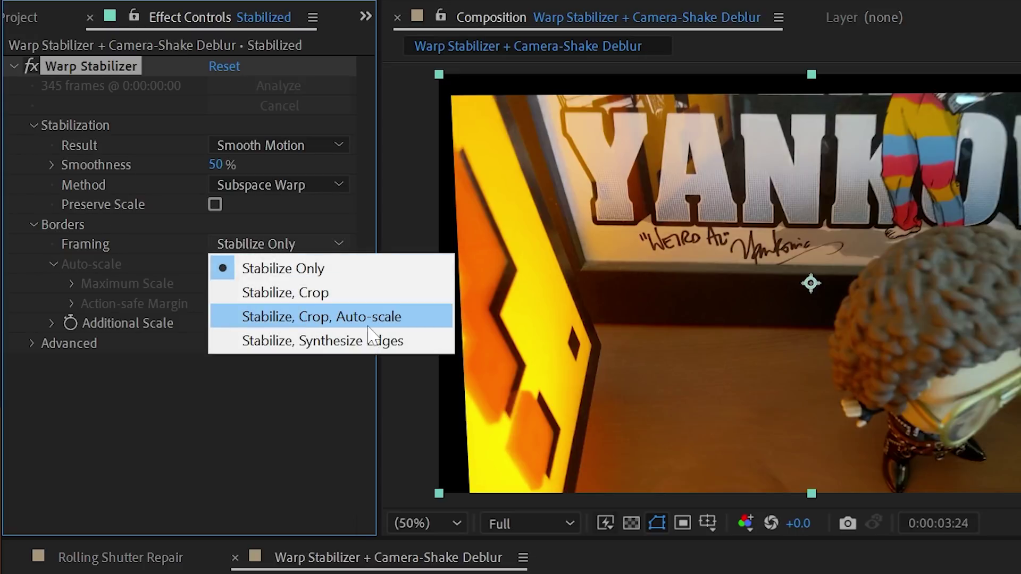
pyautogui.click(410, 318)
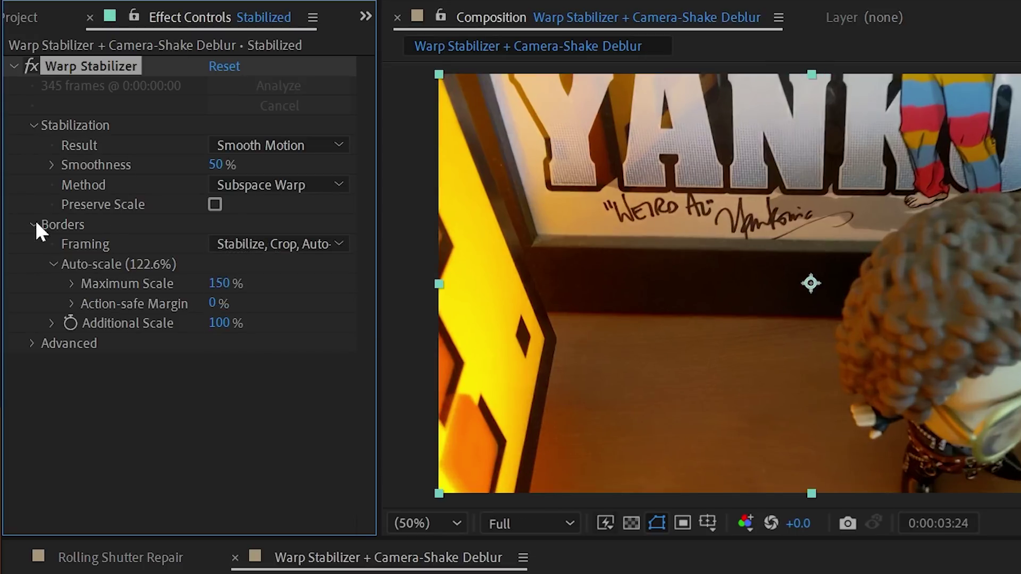
pyautogui.click(33, 126)
pyautogui.click(32, 148)
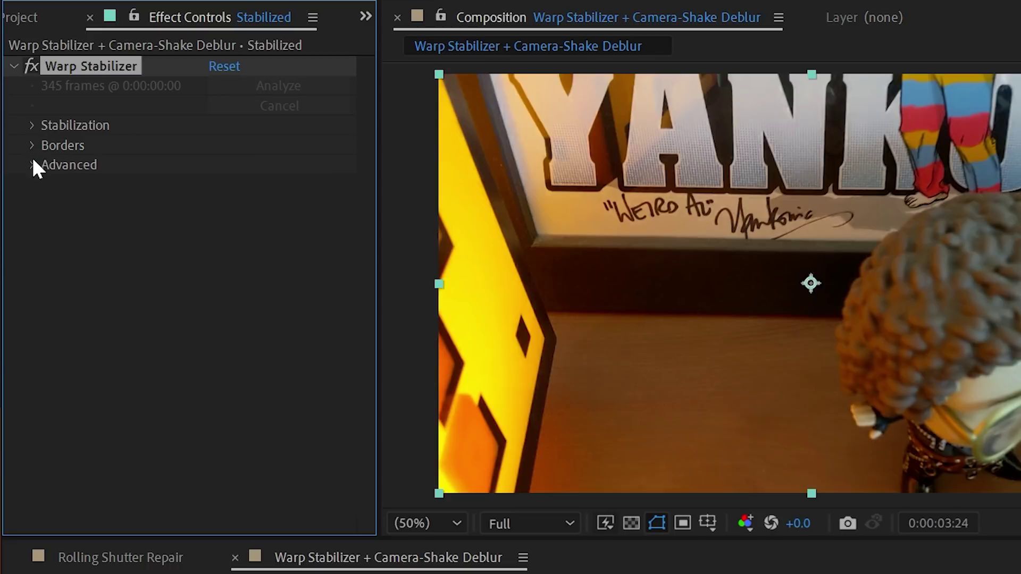
pyautogui.click(32, 163)
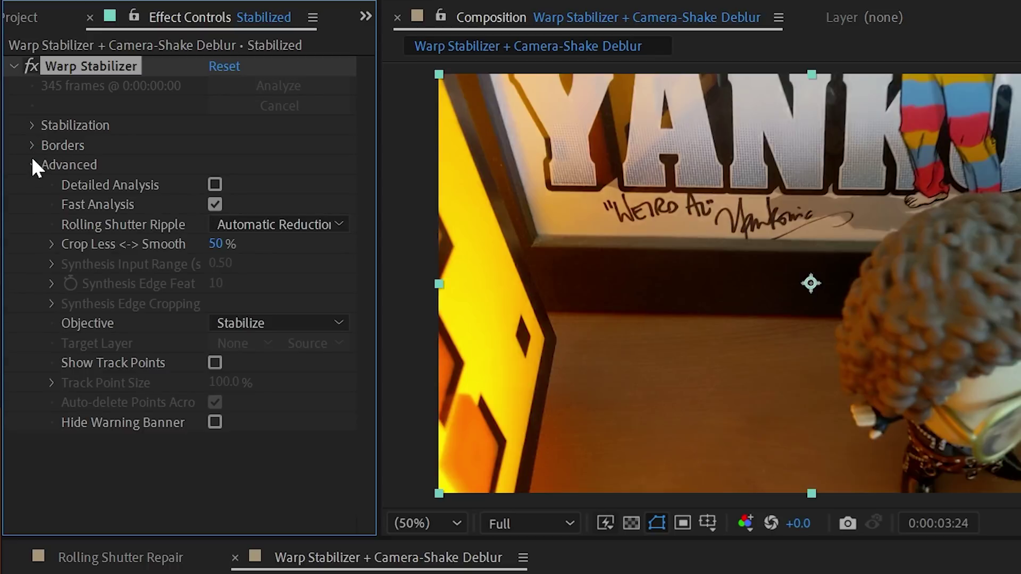
# Duplicate the Stabilized layer as Detailed and preview the copy from its first frame with Detailed Analysis enabled.
pyautogui.press('Home')
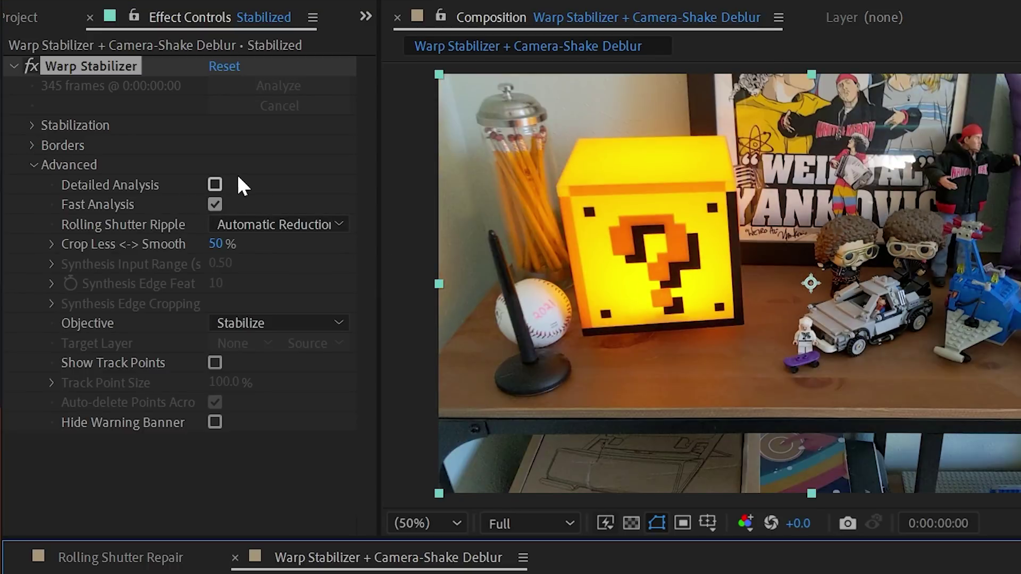
pyautogui.press('Home')
pyautogui.hotkey('ctrl', 'd')
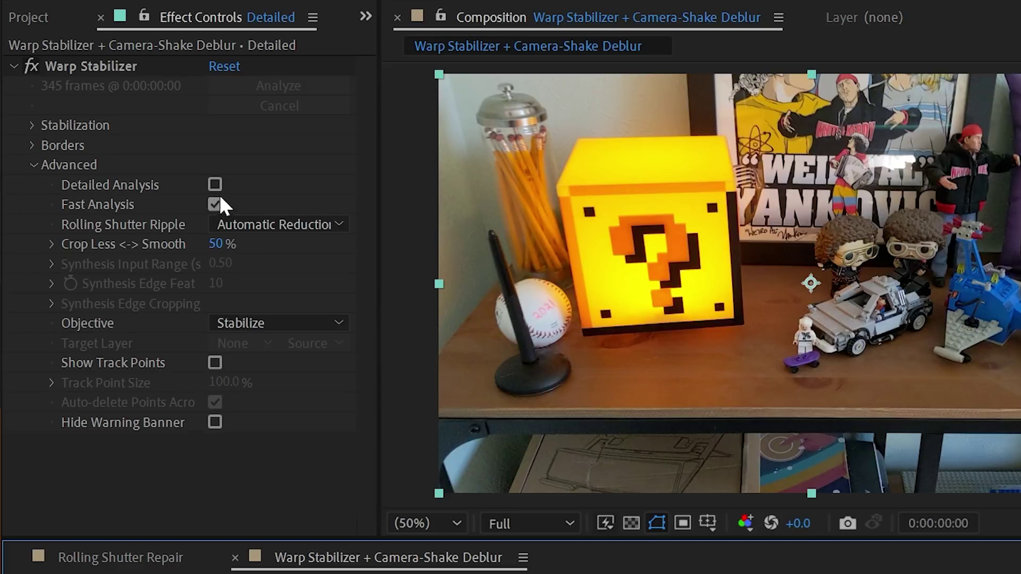
pyautogui.click(215, 184)
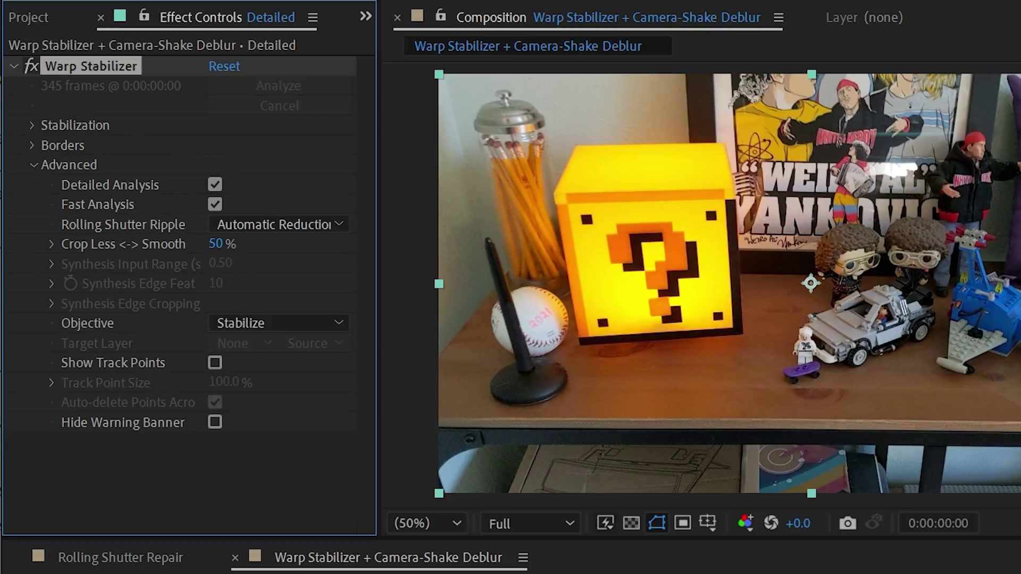
pyautogui.press('space')
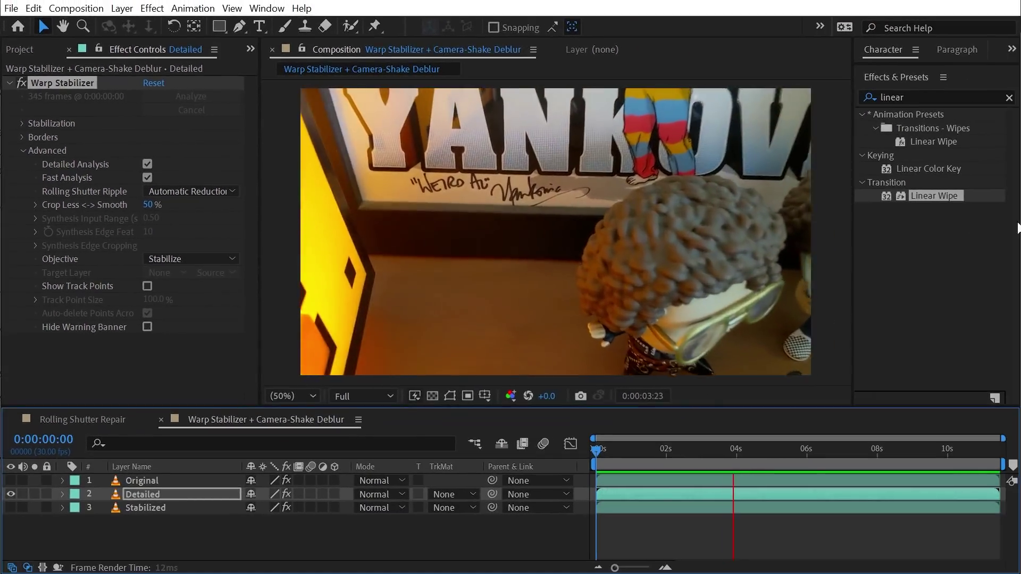
# Apply a Linear Wipe with 50% Transition Completion to the Detailed layer and show the Stabilized layer beneath it.
pyautogui.moveTo(954, 195); pyautogui.dragTo(182, 494)
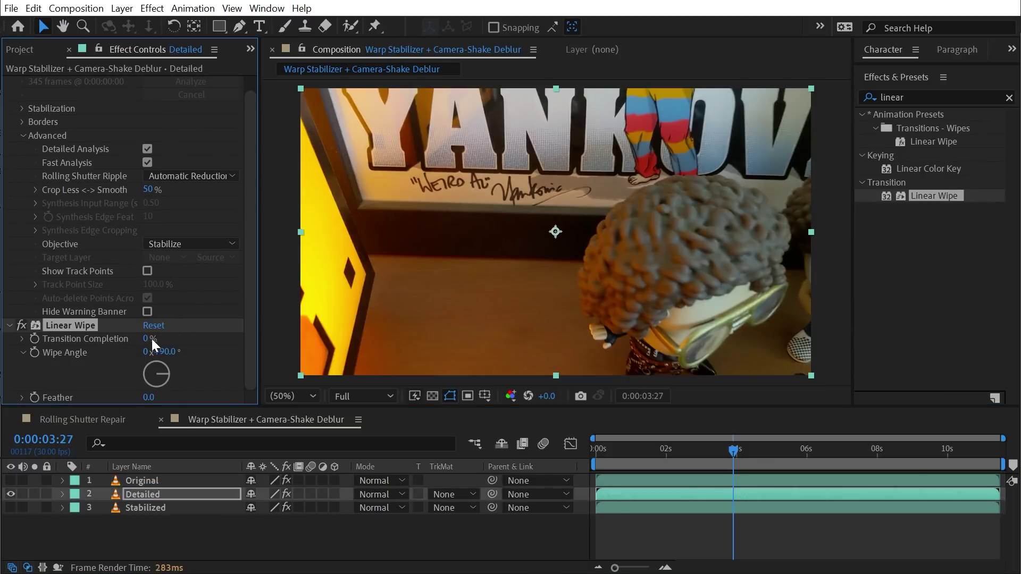
pyautogui.click(147, 339)
pyautogui.write('50')
pyautogui.press('Return')
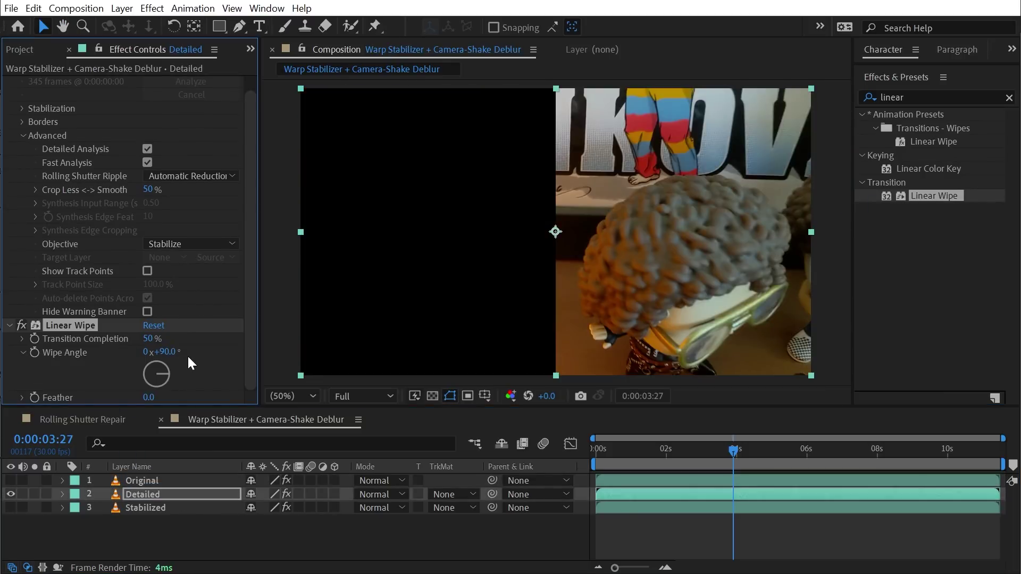
pyautogui.click(11, 505)
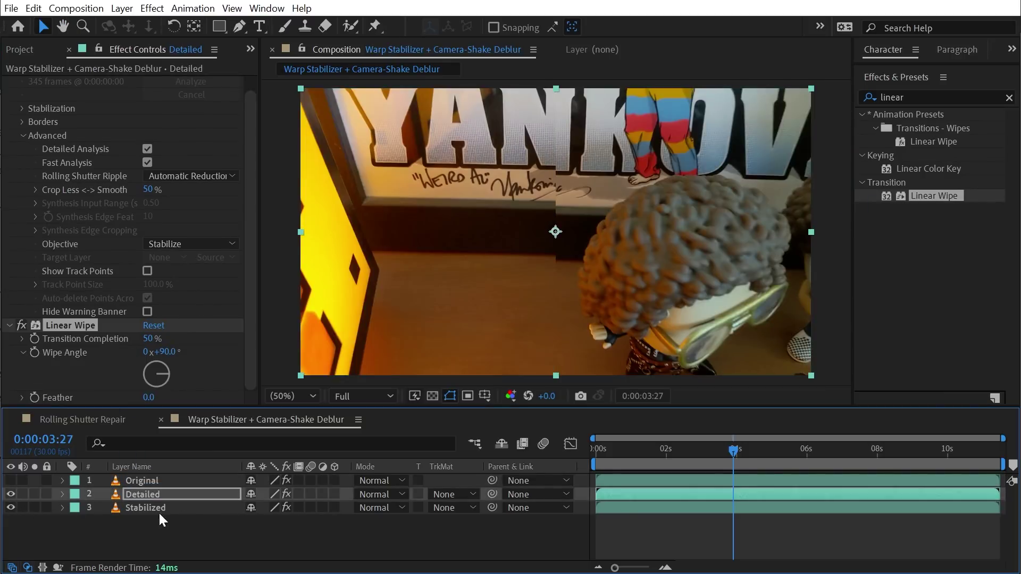
# Play the split comparison of the Detailed and Stabilized layers from the first frame.
pyautogui.moveTo(734, 451); pyautogui.dragTo(559, 467)
pyautogui.press('Home')
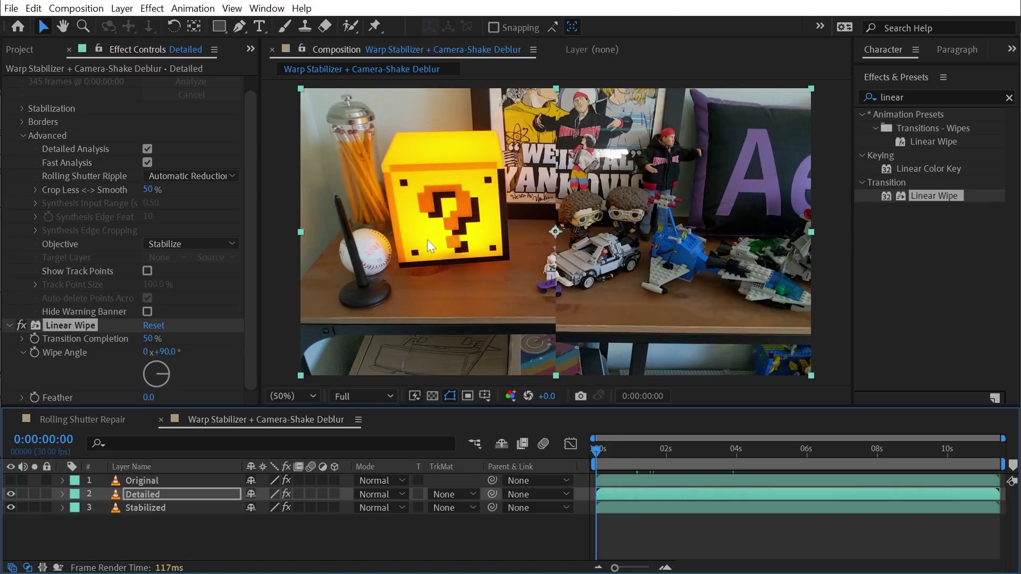
pyautogui.press('space')
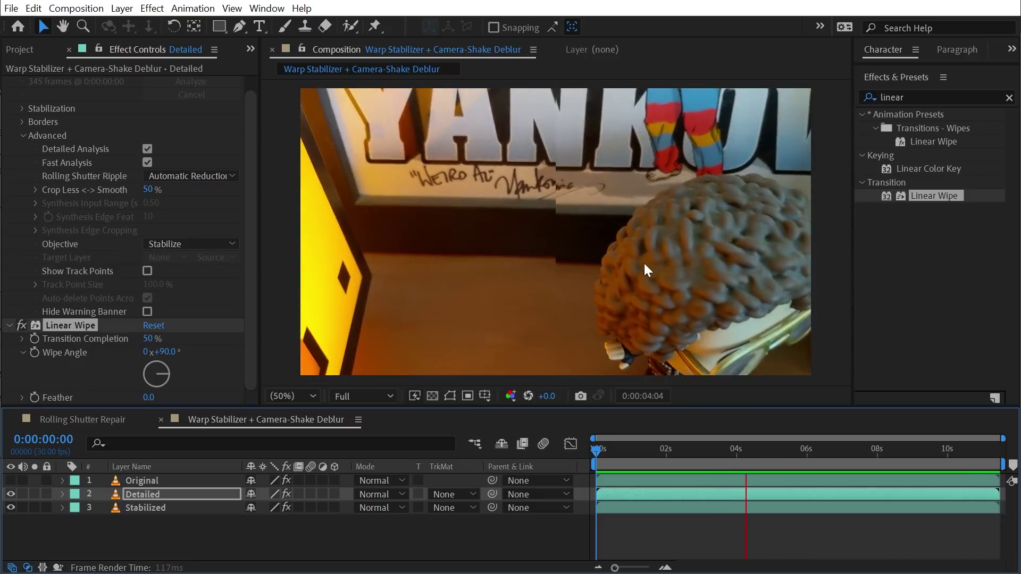
pyautogui.press('space')
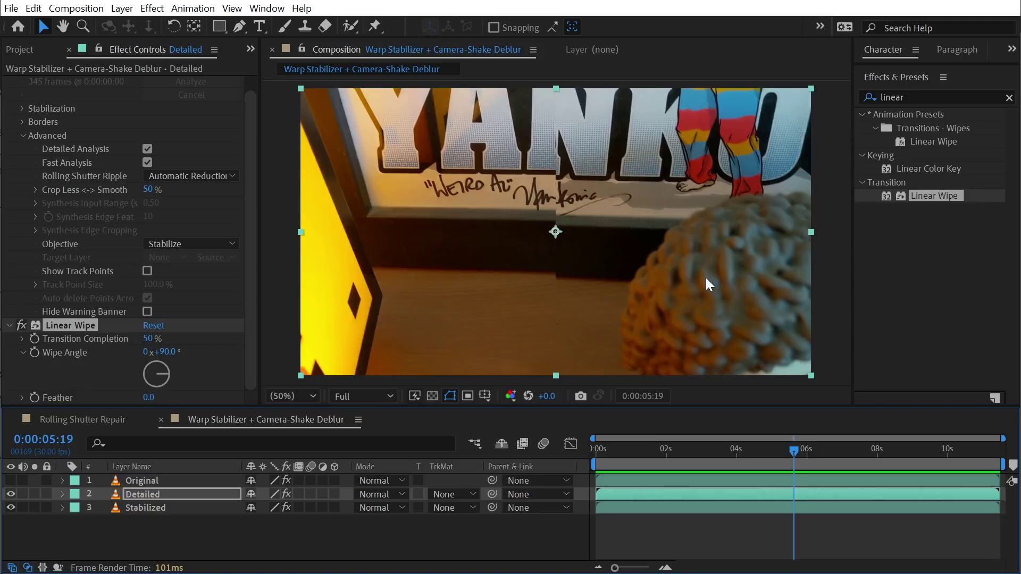
# Hide the Stabilized layer and delete the Linear Wipe effect from the Detailed layer.
pyautogui.click(10, 507)
pyautogui.click(71, 327)
pyautogui.press('Delete')
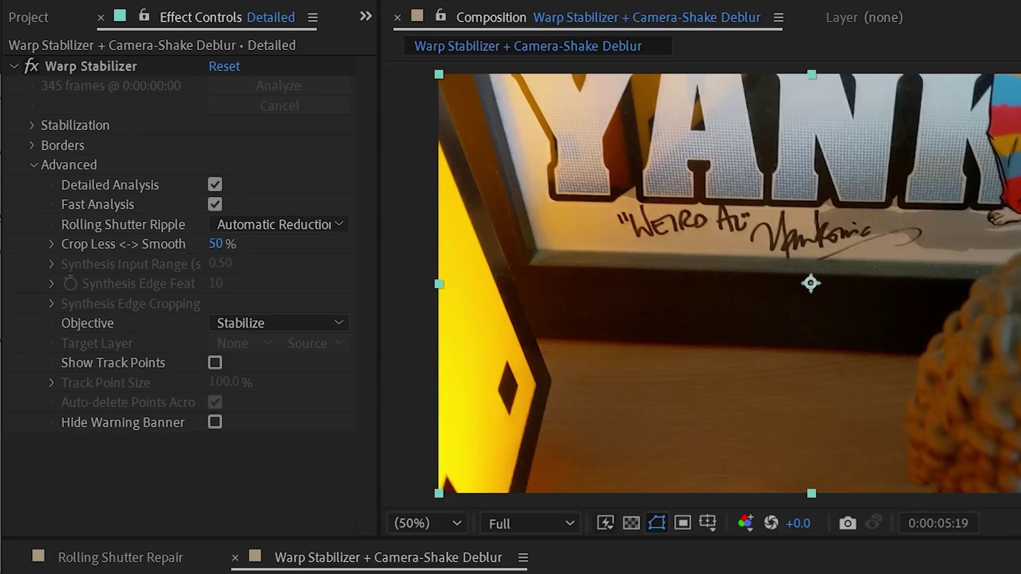
# Scrub and play through the Detailed layer to examine its stabilization.
pyautogui.moveTo(1011, 573); pyautogui.dragTo(669, 573)
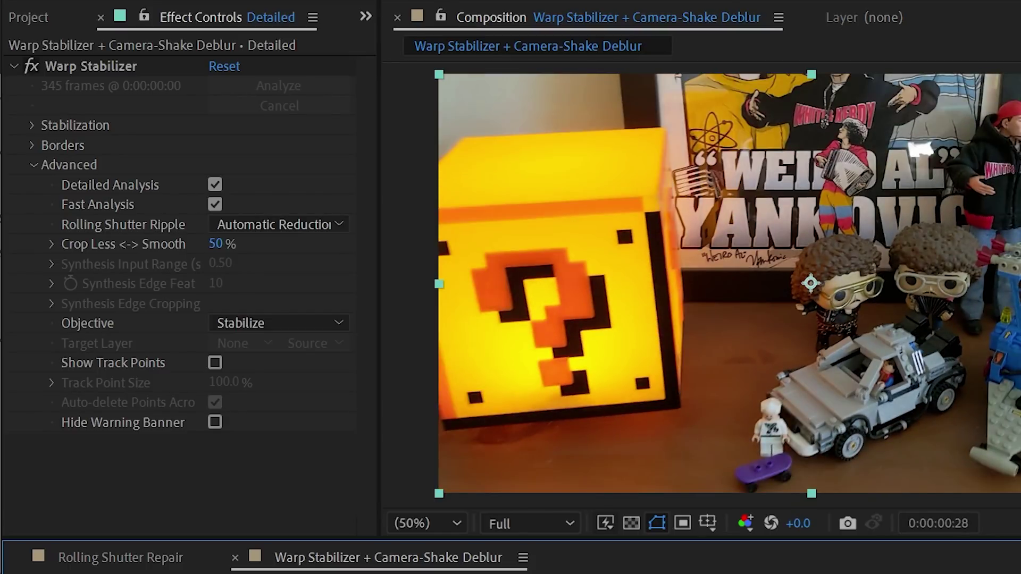
pyautogui.moveTo(1010, 573); pyautogui.dragTo(734, 573)
pyautogui.hotkey('shift', ',')
pyautogui.press('space')
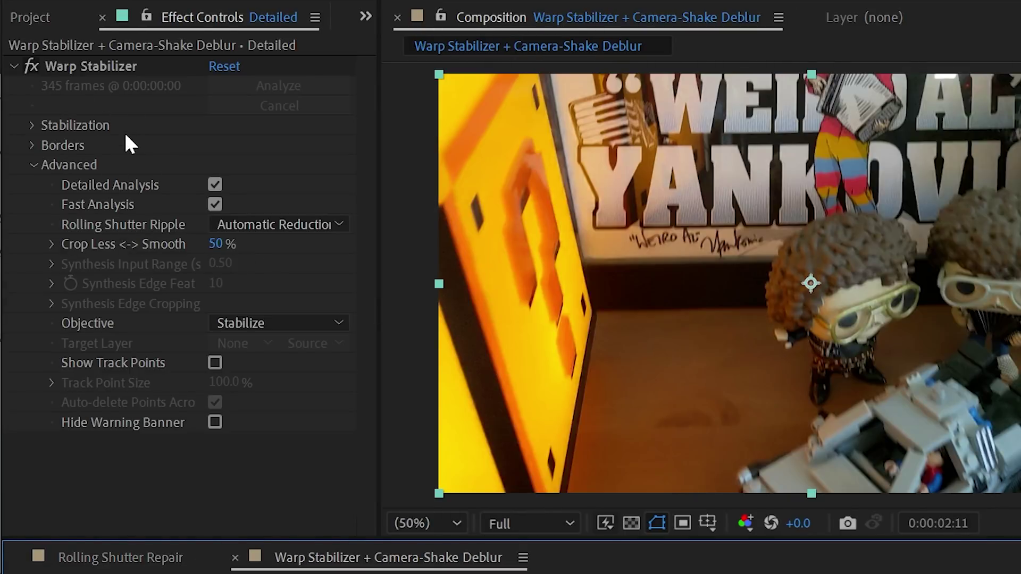
# Try Enhanced Reduction for Rolling Shutter Ripple on the Detailed layer.
pyautogui.click(247, 222)
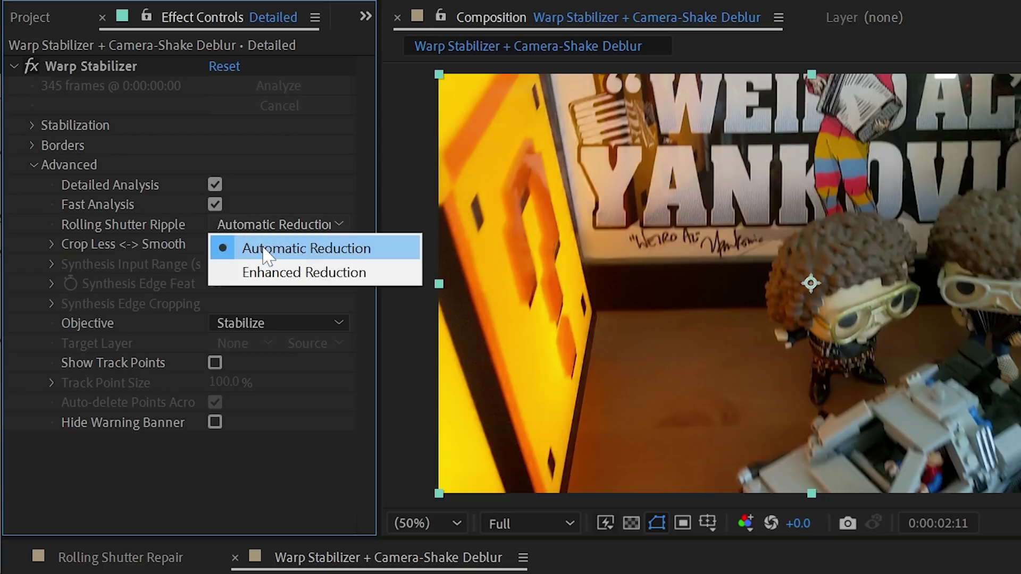
pyautogui.click(312, 273)
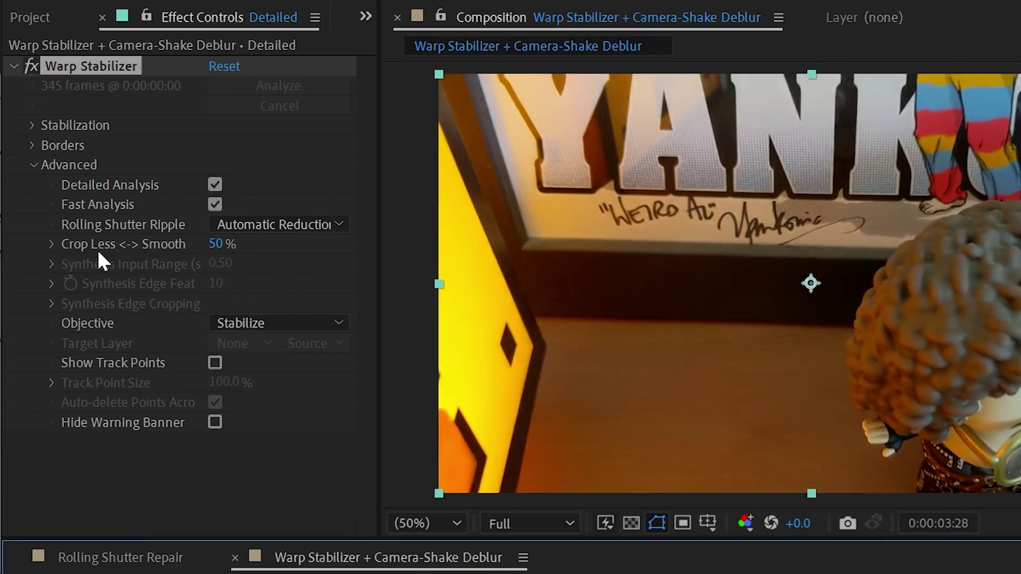
# Lower Crop Less <-> Smooth More to 6% on the Detailed layer and play back the result.
pyautogui.moveTo(215, 244); pyautogui.dragTo(154, 243)
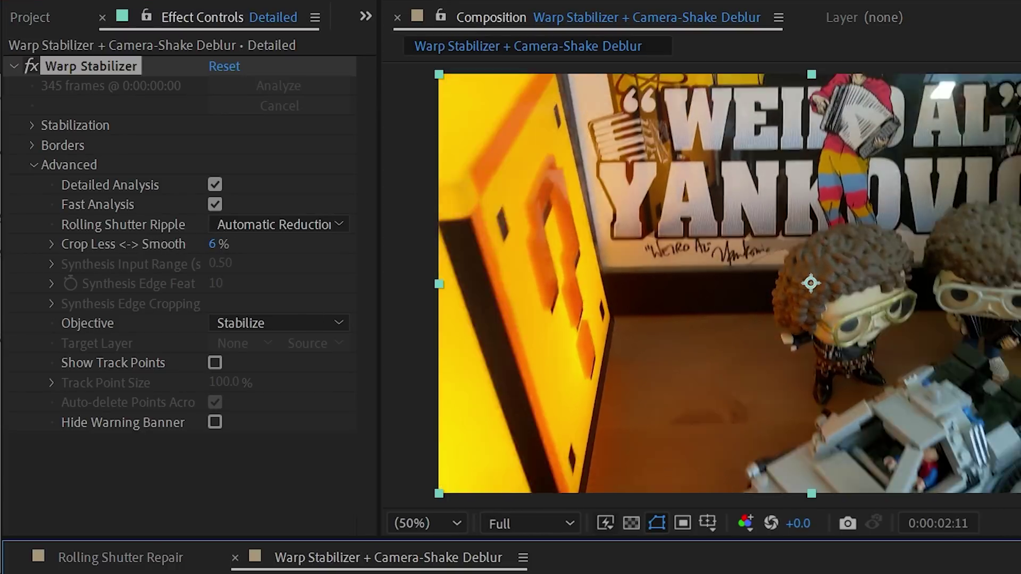
pyautogui.press('space')
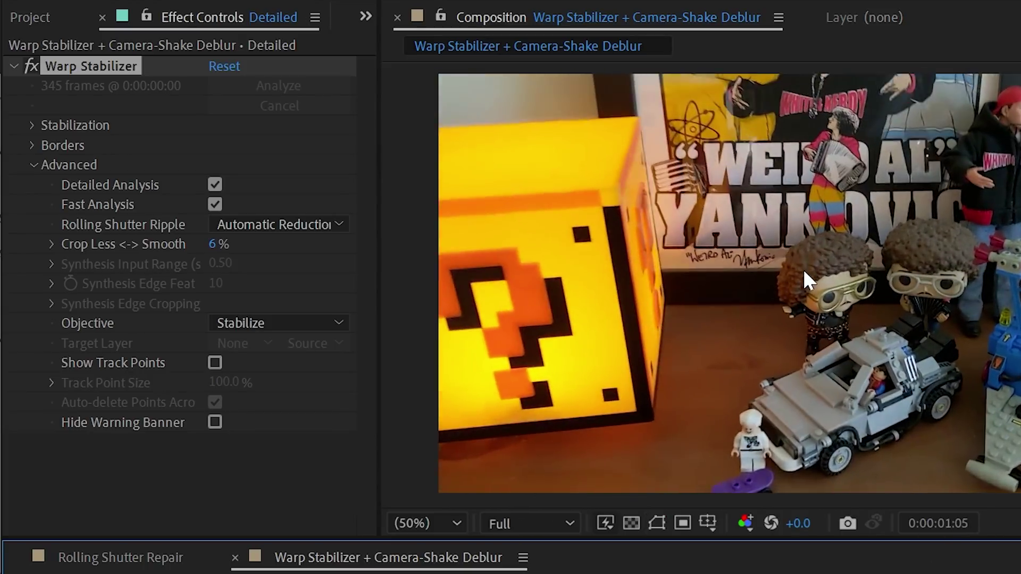
pyautogui.press('space')
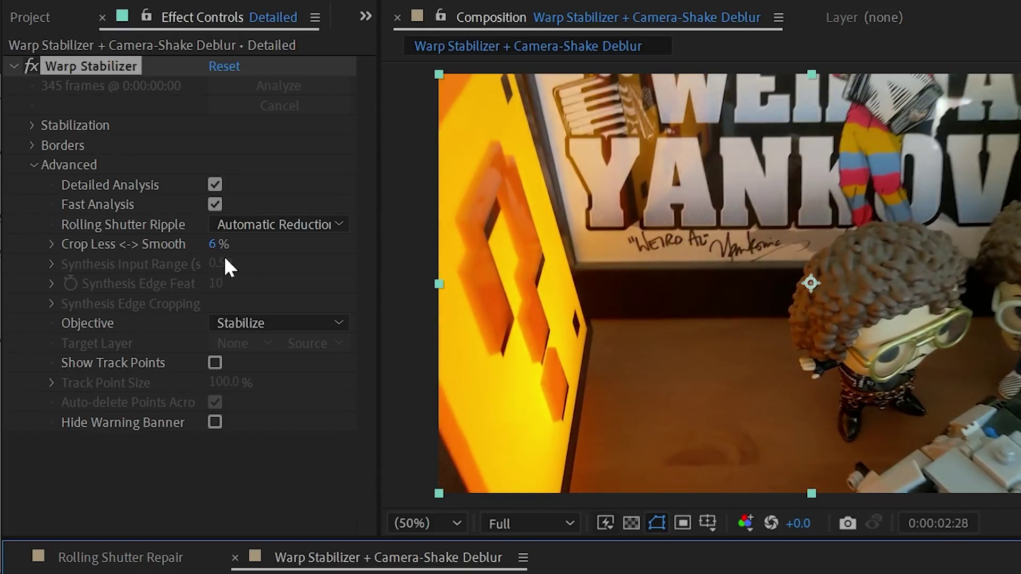
# Raise Crop Less <-> Smooth More to 100% on the Detailed layer and preview the motion.
pyautogui.moveTo(212, 246); pyautogui.dragTo(240, 239)
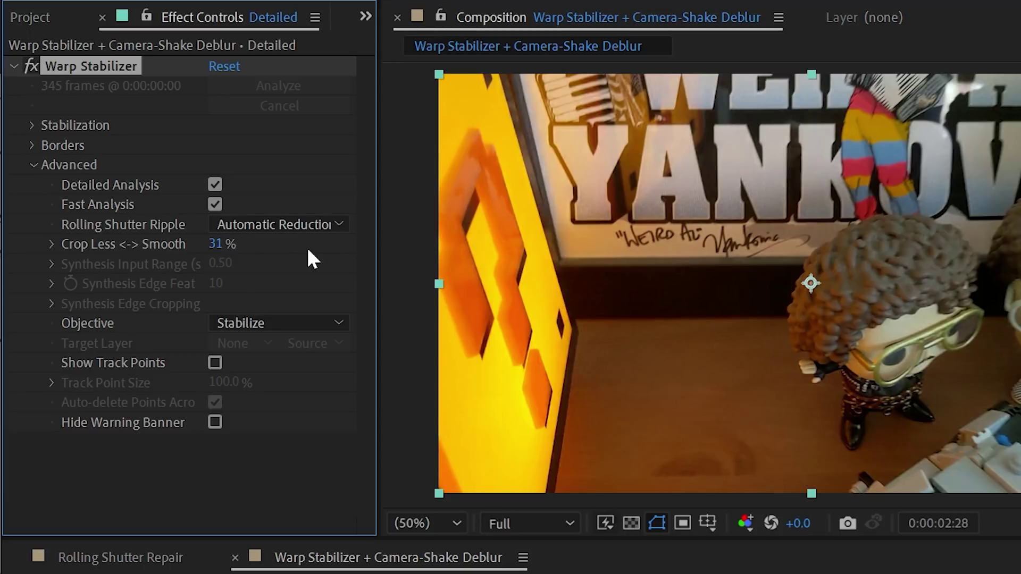
pyautogui.moveTo(229, 244); pyautogui.dragTo(381, 250)
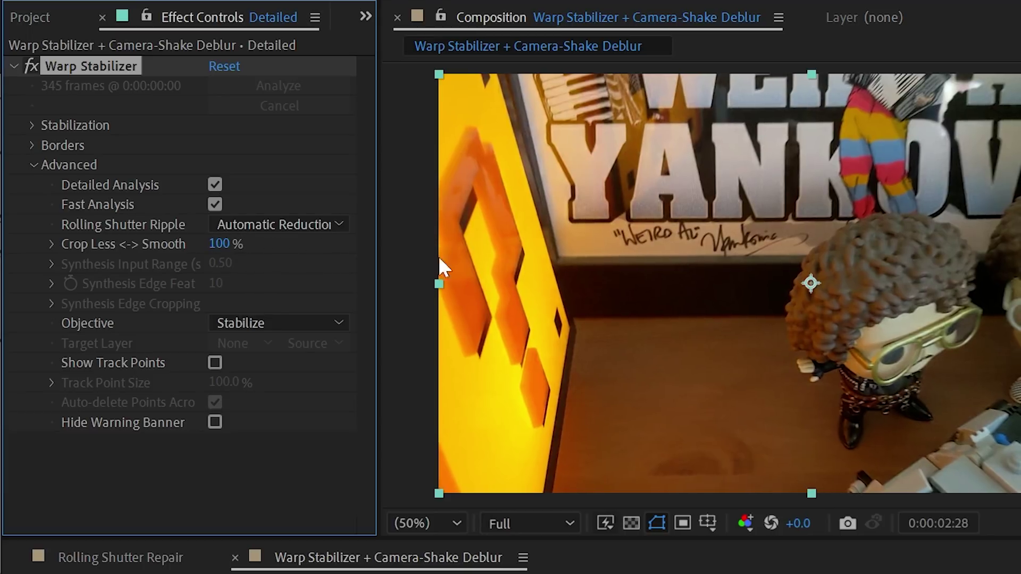
pyautogui.press('space')
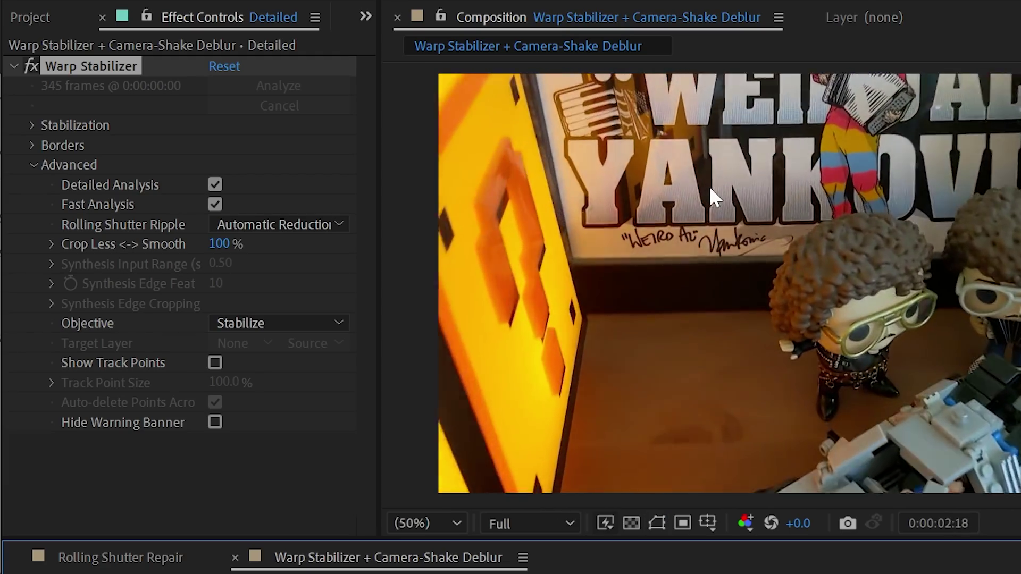
# Set Crop Less <-> Smooth More back to 50% on the Detailed layer.
pyautogui.click(219, 243)
pyautogui.write('5')
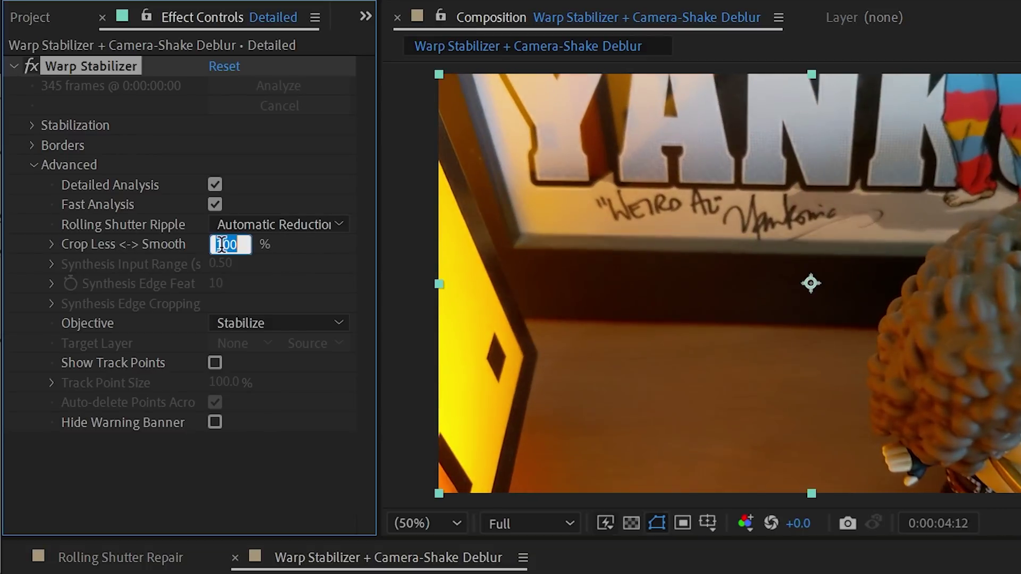
pyautogui.write('0')
pyautogui.press('Return')
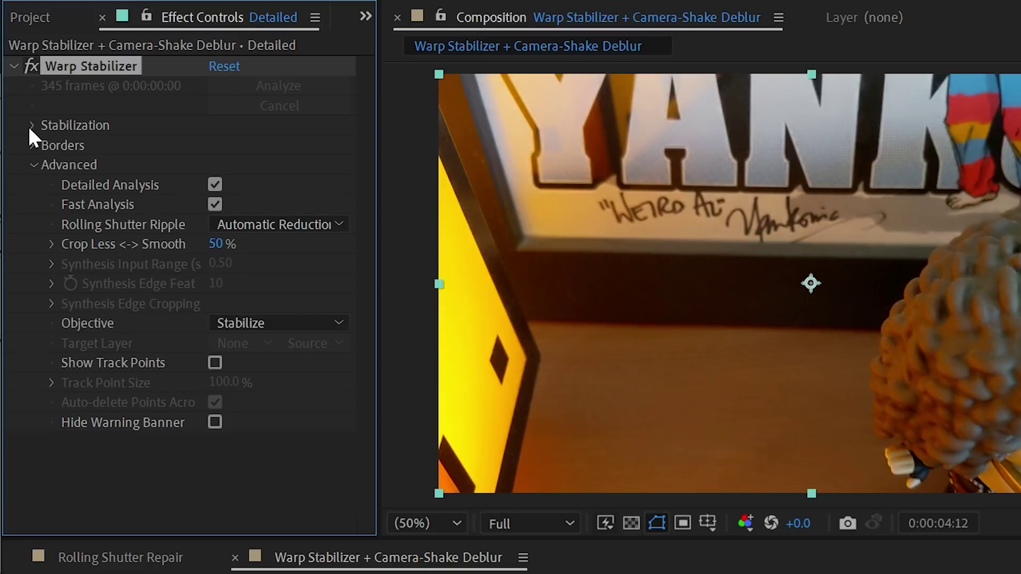
# Set the Detailed layer's Framing to Stabilize, Synthesize Edges and widen the effect settings area to read the full names.
pyautogui.click(32, 145)
pyautogui.click(285, 167)
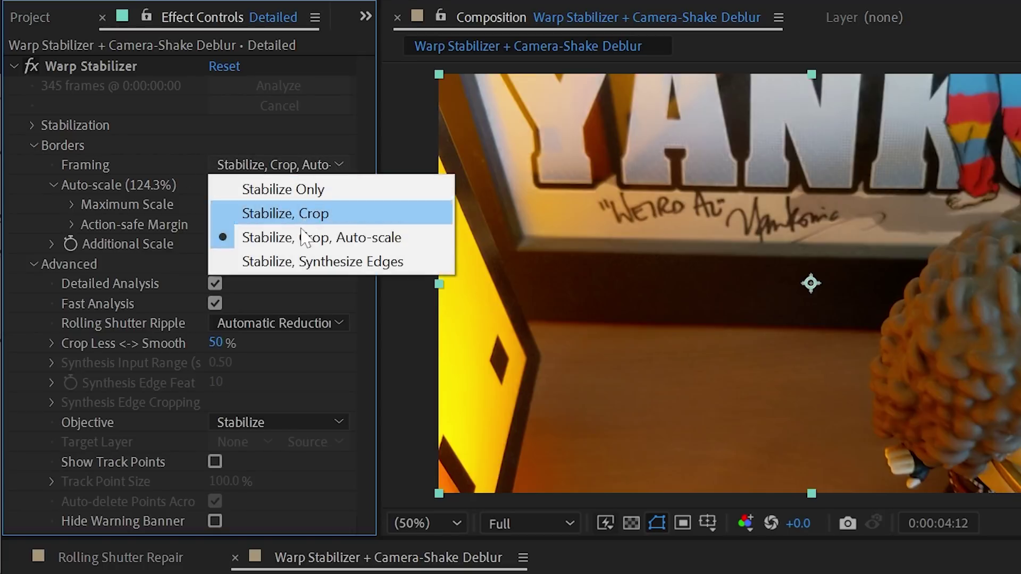
pyautogui.click(394, 264)
pyautogui.click(33, 144)
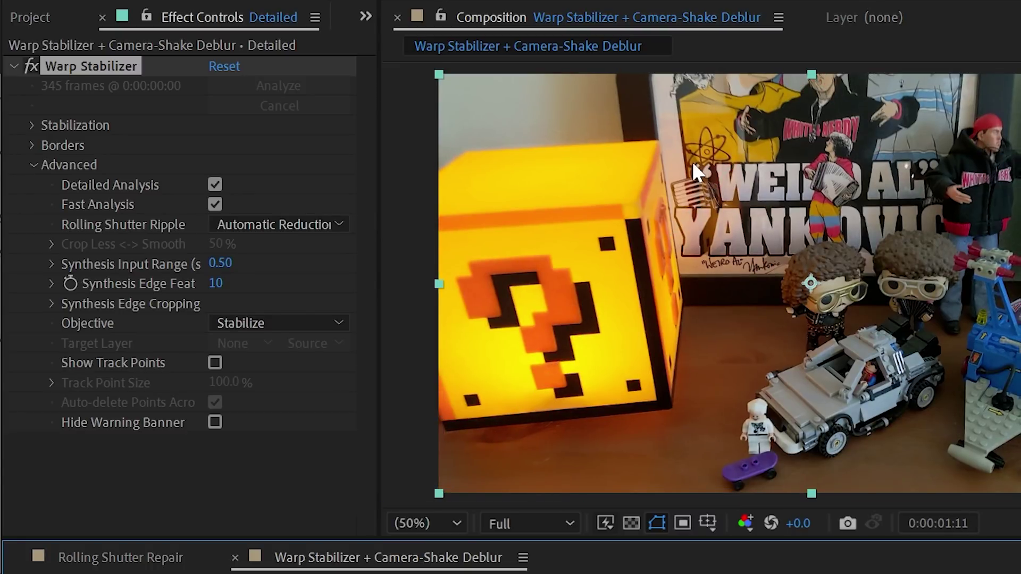
pyautogui.moveTo(379, 255); pyautogui.dragTo(415, 249)
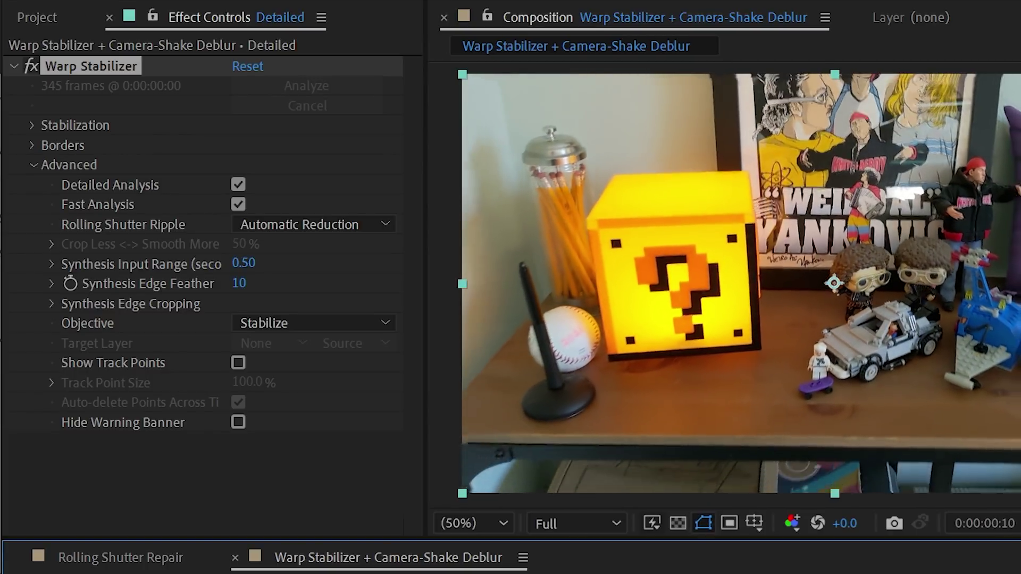
# Magnify the upper edge of the Detailed frame to 400% and set Synthesis Edge Feather to 22.
pyautogui.scroll(1, 781, 94)
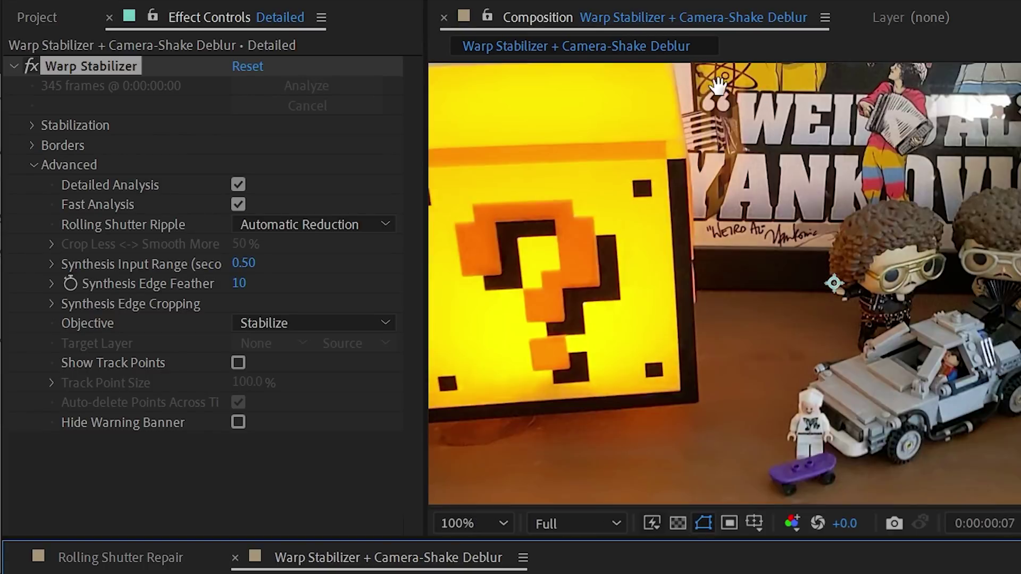
pyautogui.moveTo(781, 94); pyautogui.dragTo(950, 474)
pyautogui.moveTo(789, 271); pyautogui.dragTo(857, 289)
pyautogui.scroll(4, 782, 304)
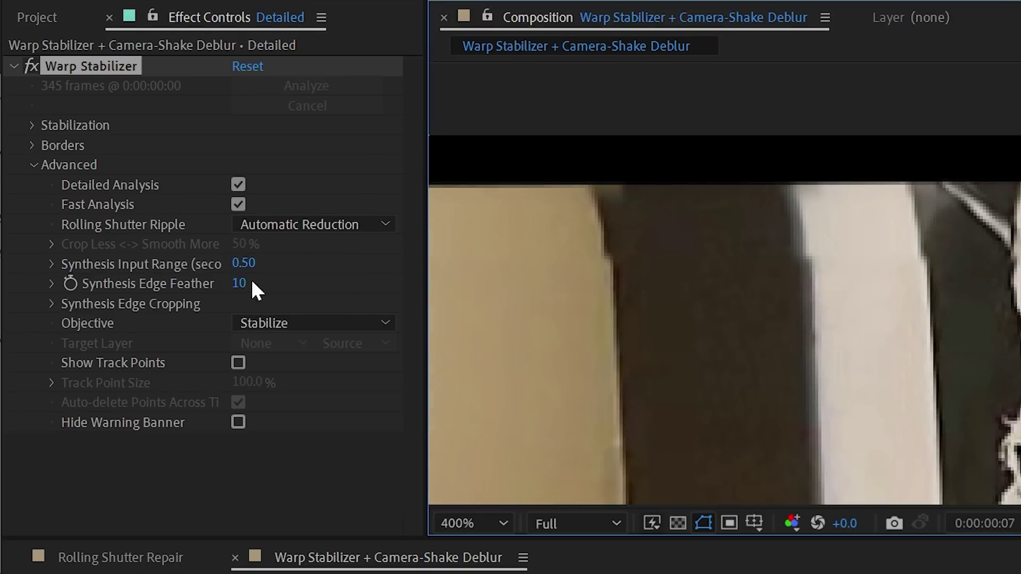
pyautogui.moveTo(236, 283); pyautogui.dragTo(365, 273)
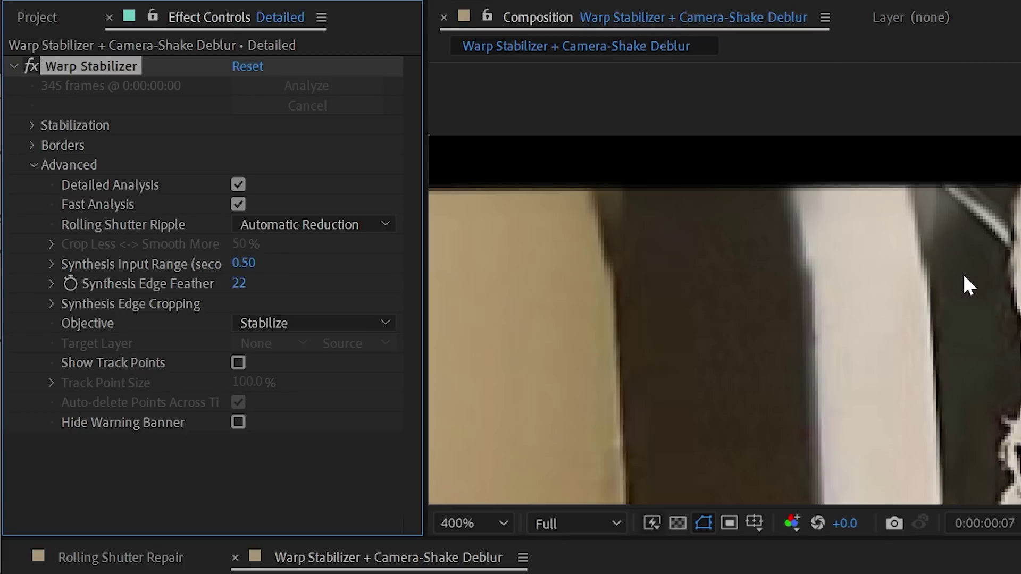
# Try the Top value of Synthesis Edge Cropping on the Detailed layer's Warp Stabilizer.
pyautogui.click(51, 304)
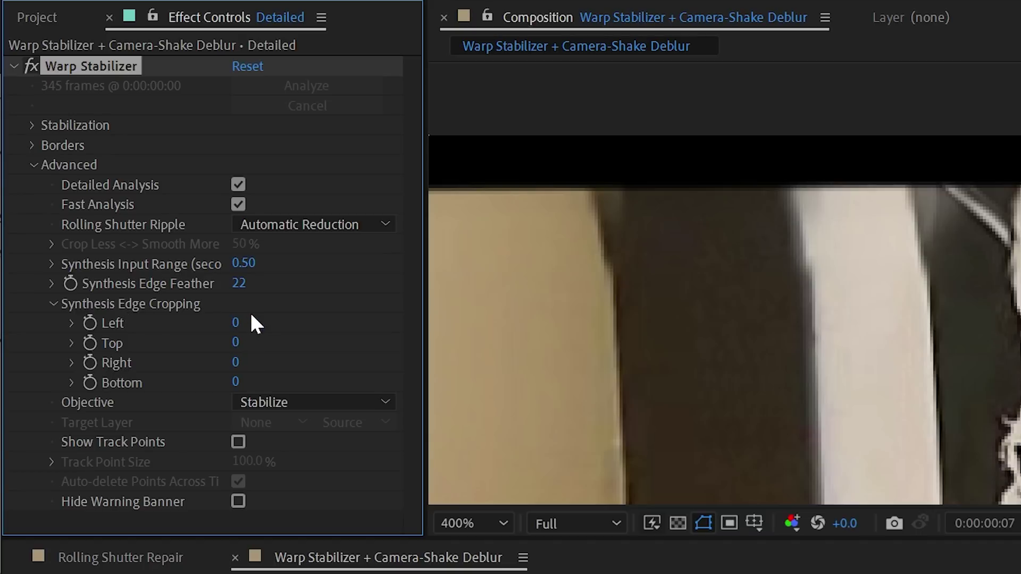
pyautogui.moveTo(235, 345); pyautogui.dragTo(306, 349)
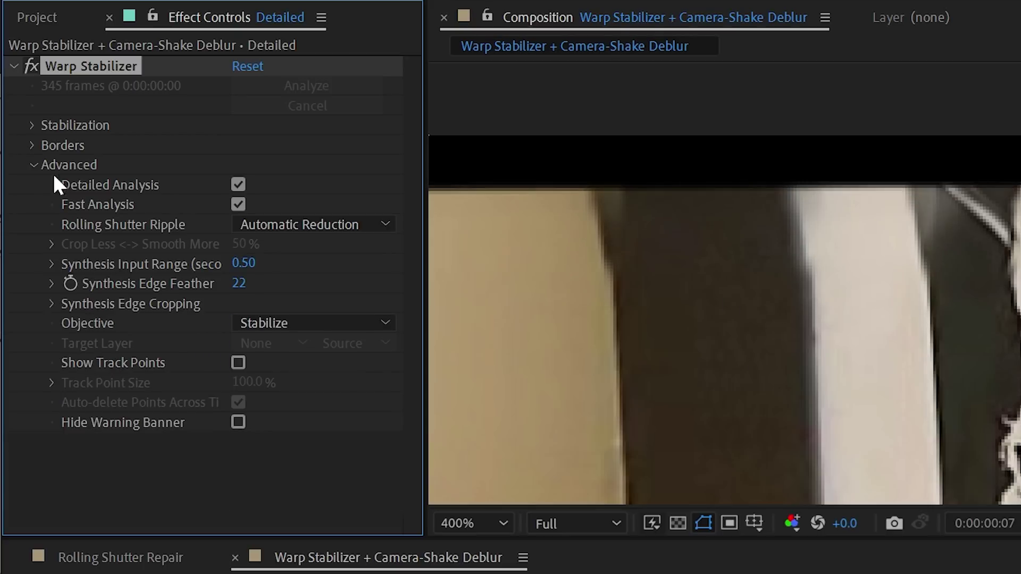
# Set the Detailed layer's Framing to Stabilize, Crop, Auto-scale, turn off Detailed Analysis and fit the whole frame in the viewer.
pyautogui.click(32, 145)
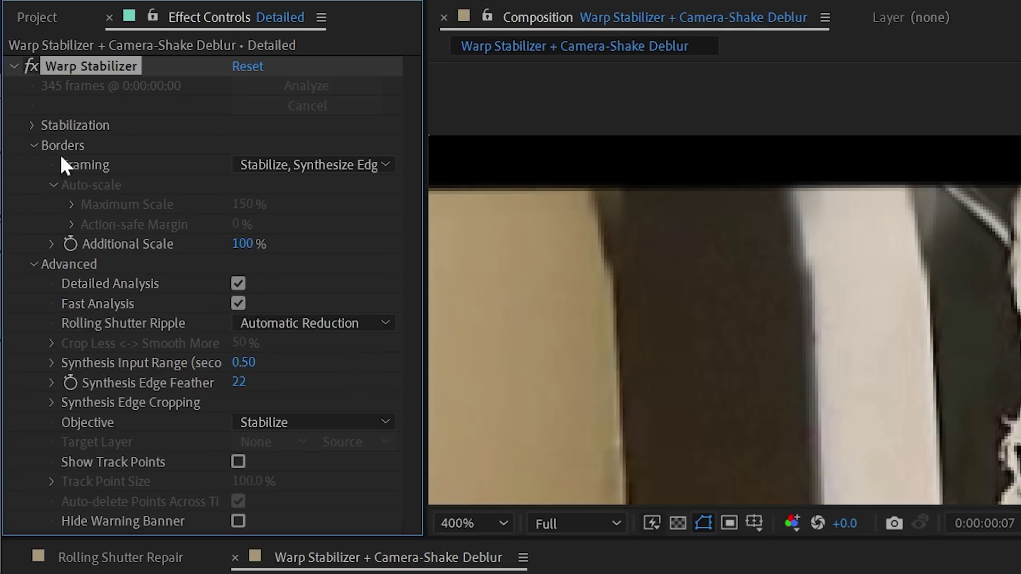
pyautogui.click(337, 165)
pyautogui.click(387, 237)
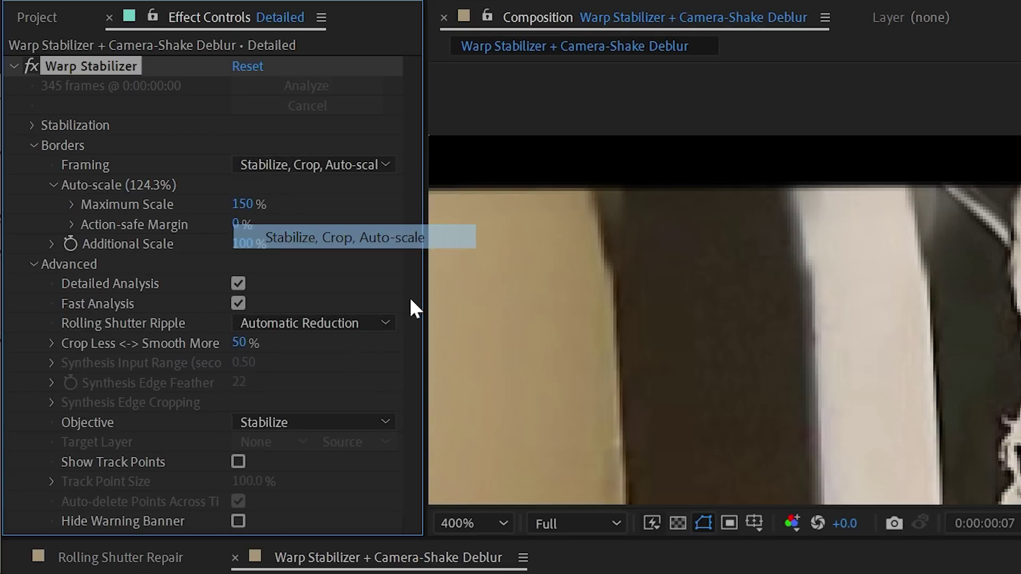
pyautogui.click(33, 145)
pyautogui.click(234, 183)
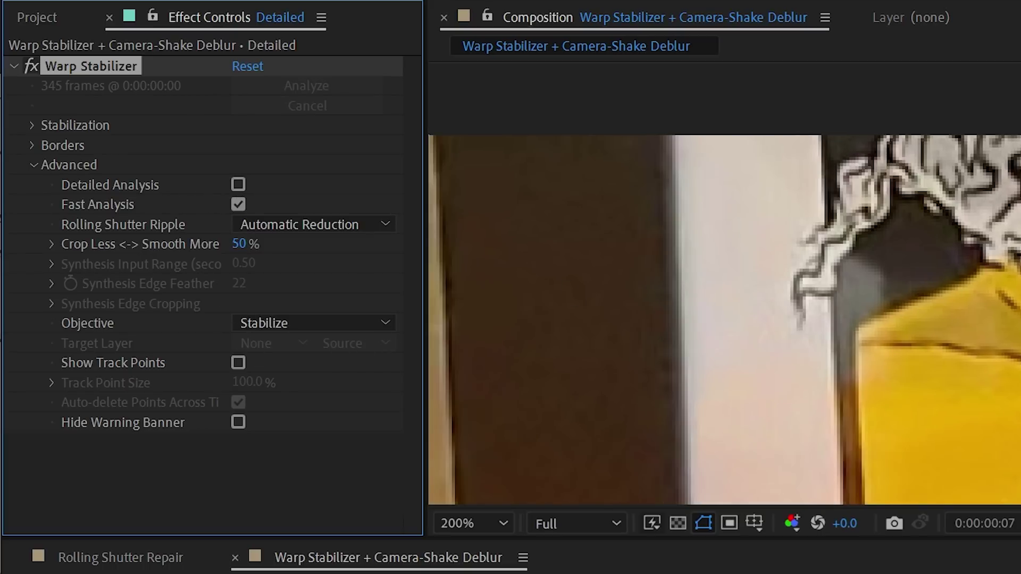
pyautogui.scroll(-2, 725, 283)
pyautogui.moveTo(1018, 367); pyautogui.dragTo(939, 197)
pyautogui.hotkey('shift', '/')
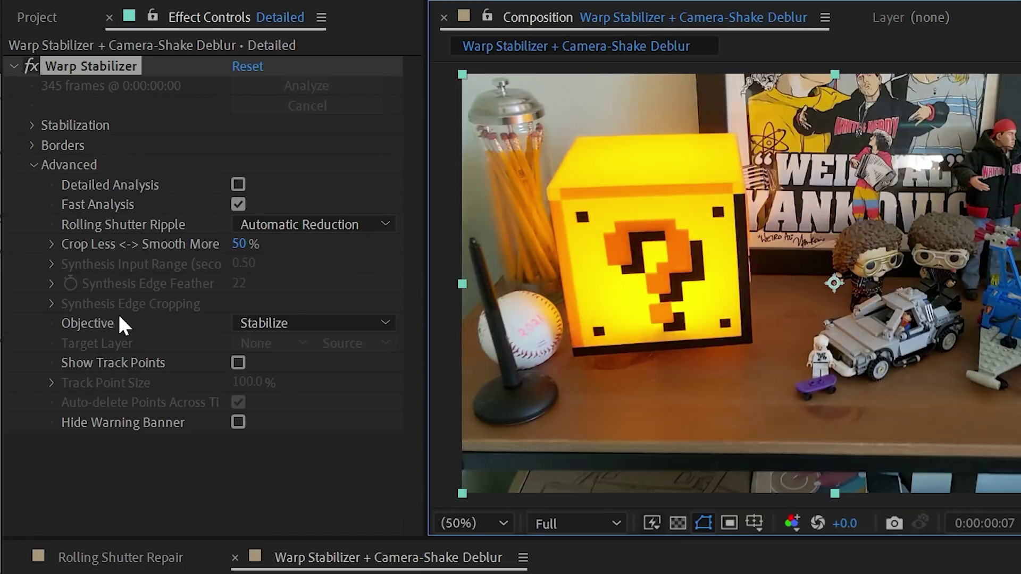
# Set the Warp Stabilizer Objective on the Detailed layer to Reversible Stabilization and scrub through the first seconds to check it.
pyautogui.click(158, 342)
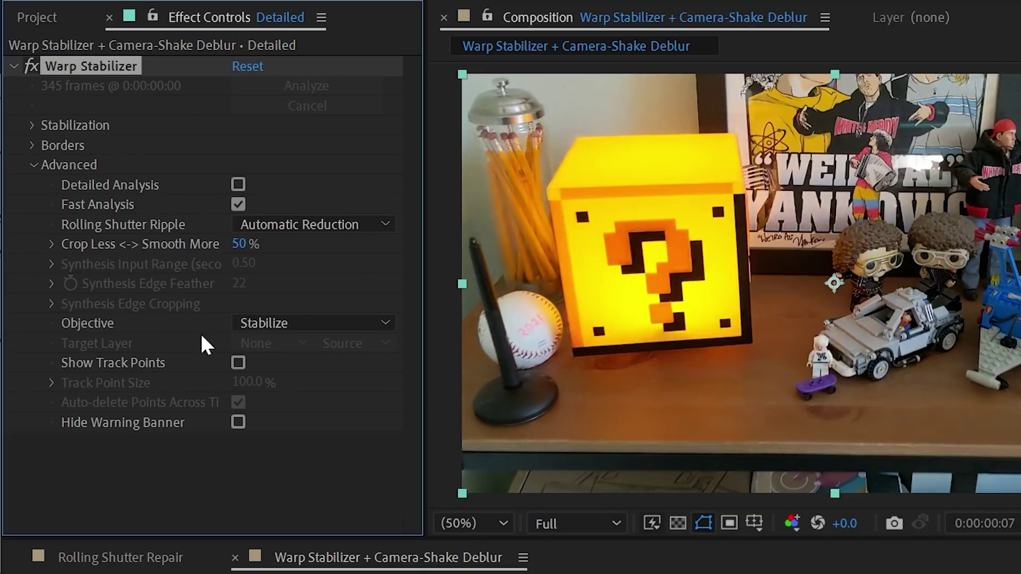
pyautogui.click(272, 320)
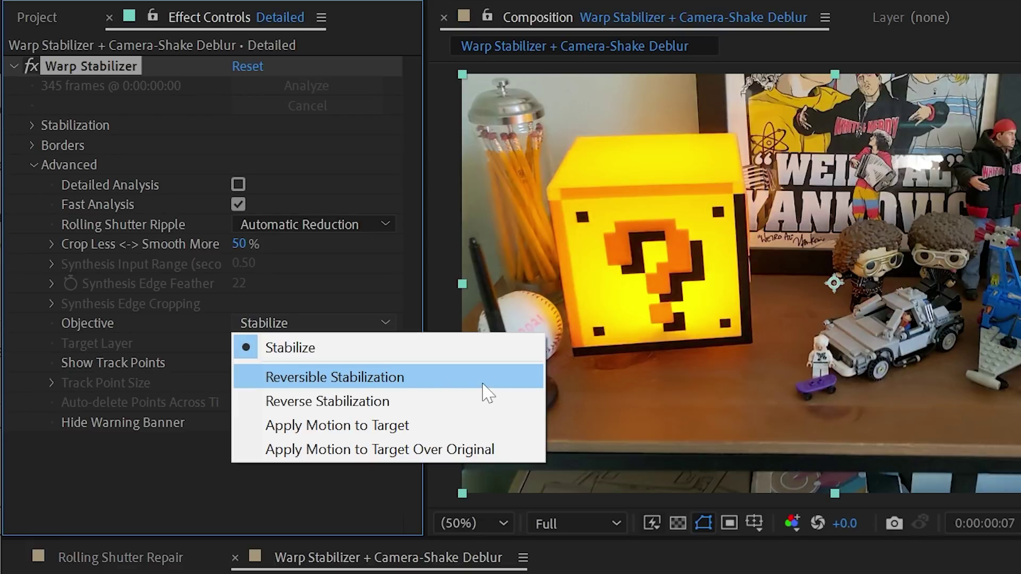
pyautogui.click(423, 384)
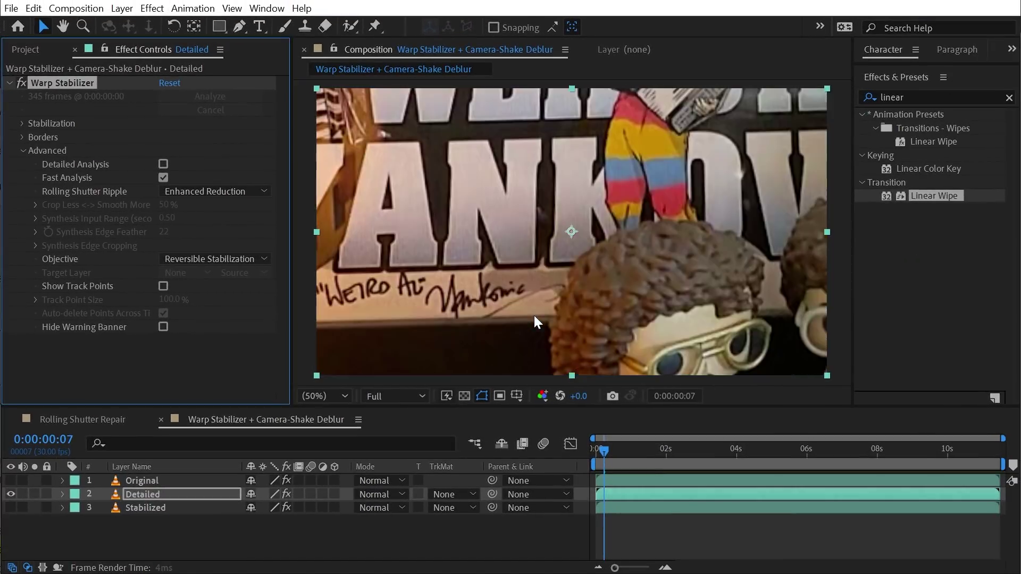
pyautogui.moveTo(604, 446); pyautogui.dragTo(696, 446)
# Duplicate Warp Stabilizer on the Detailed layer and set the copy's Objective to Reverse Stabilization.
pyautogui.click(43, 83)
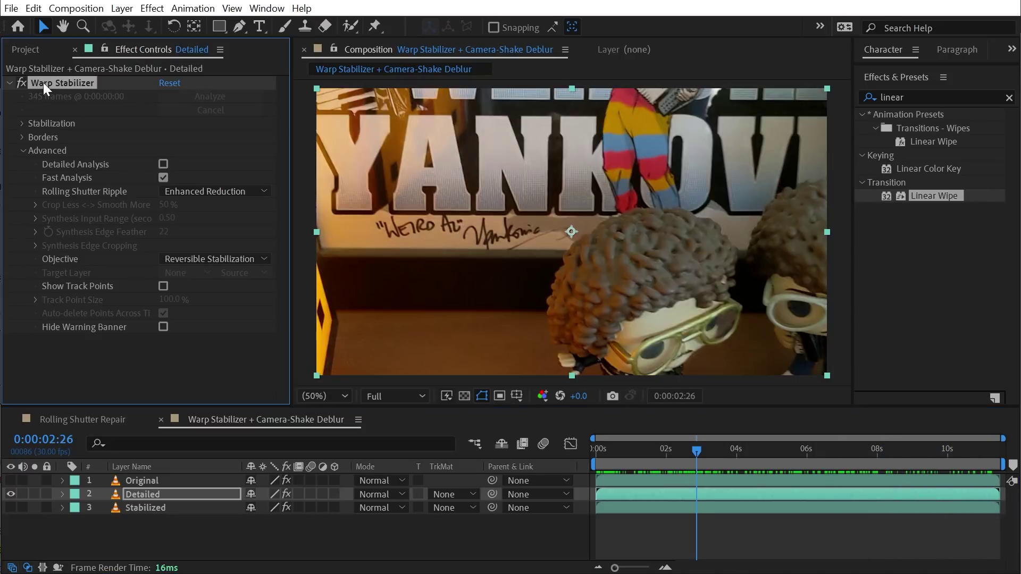
pyautogui.hotkey('ctrl', 'd')
pyautogui.click(10, 83)
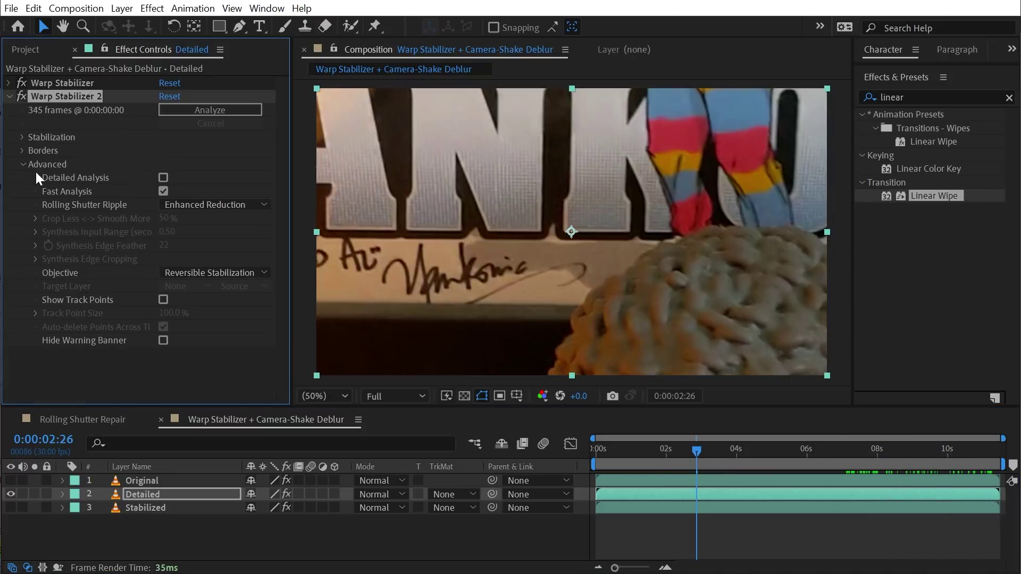
pyautogui.click(218, 271)
pyautogui.click(221, 326)
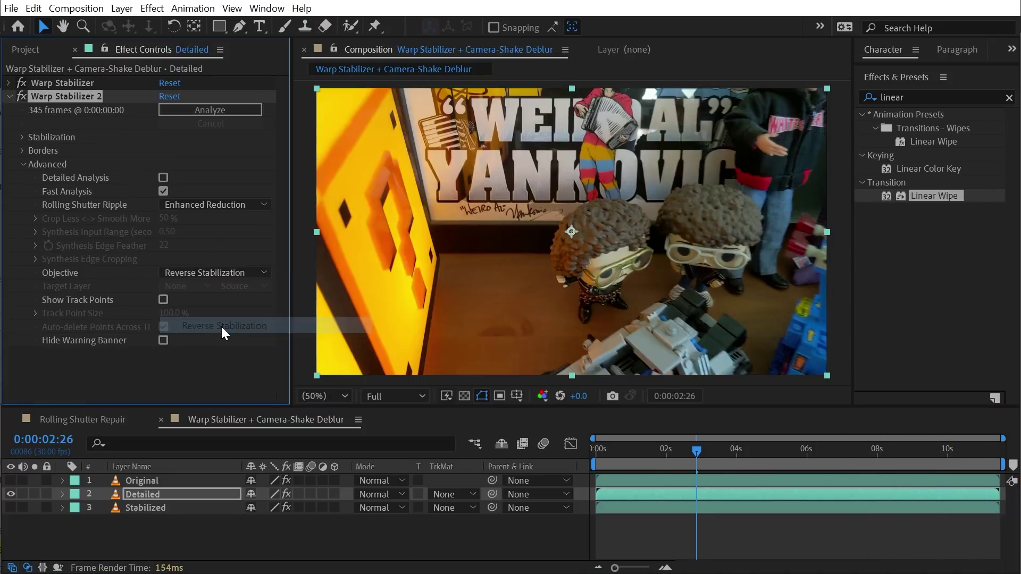
# Compare the Detailed layer with the Original layer at the first frame by toggling the Original's visibility.
pyautogui.moveTo(599, 457)
pyautogui.mouseDown()
pyautogui.moveTo(649, 456)
pyautogui.moveTo(584, 448)
pyautogui.mouseUp()
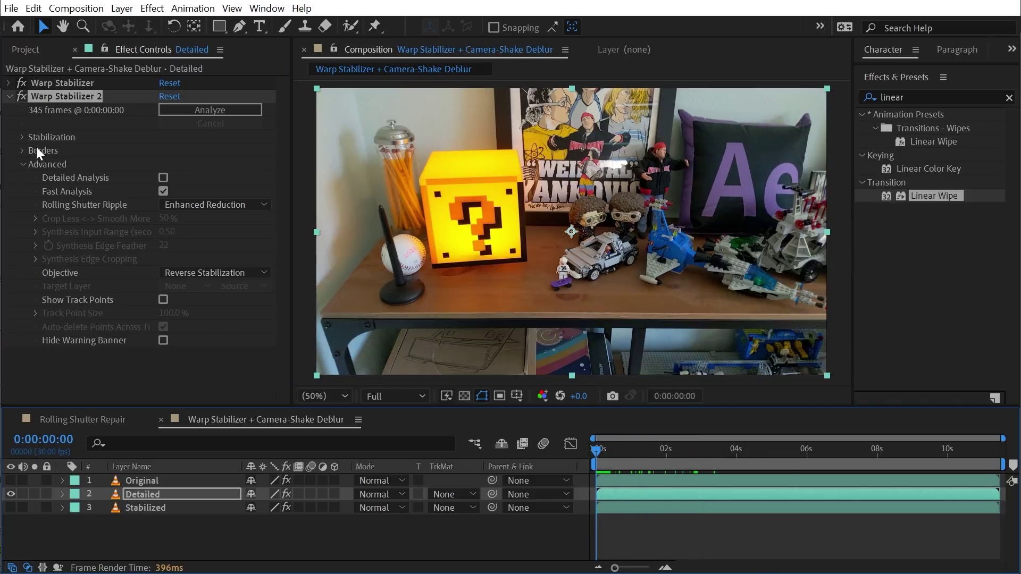
pyautogui.click(11, 480)
pyautogui.click(123, 480)
pyautogui.click(11, 480)
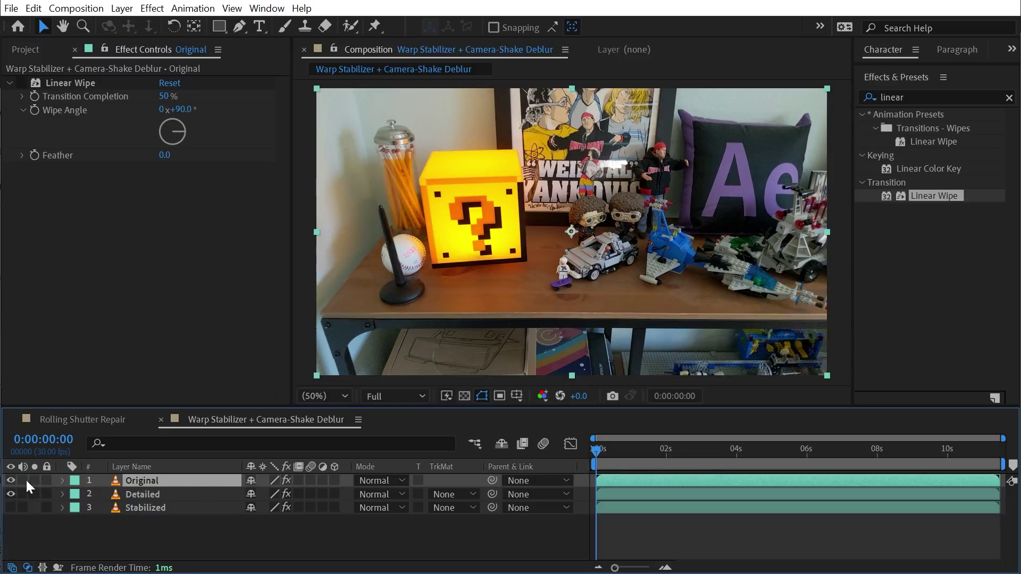
pyautogui.click(617, 496)
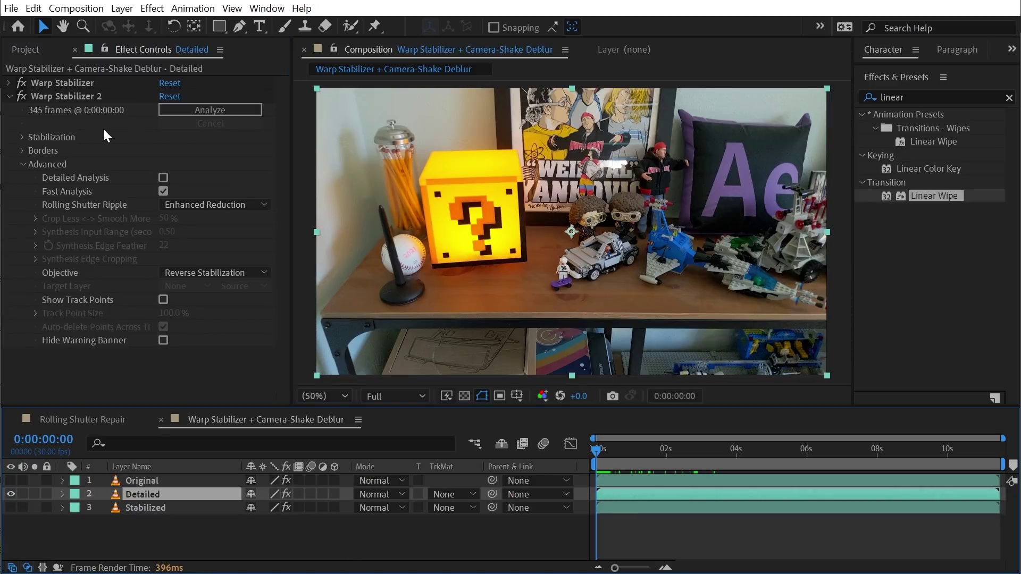
# Add a Grid effect between the two Warp Stabilizer effects on the Detailed layer and set its blending mode to Normal.
pyautogui.click(1009, 98)
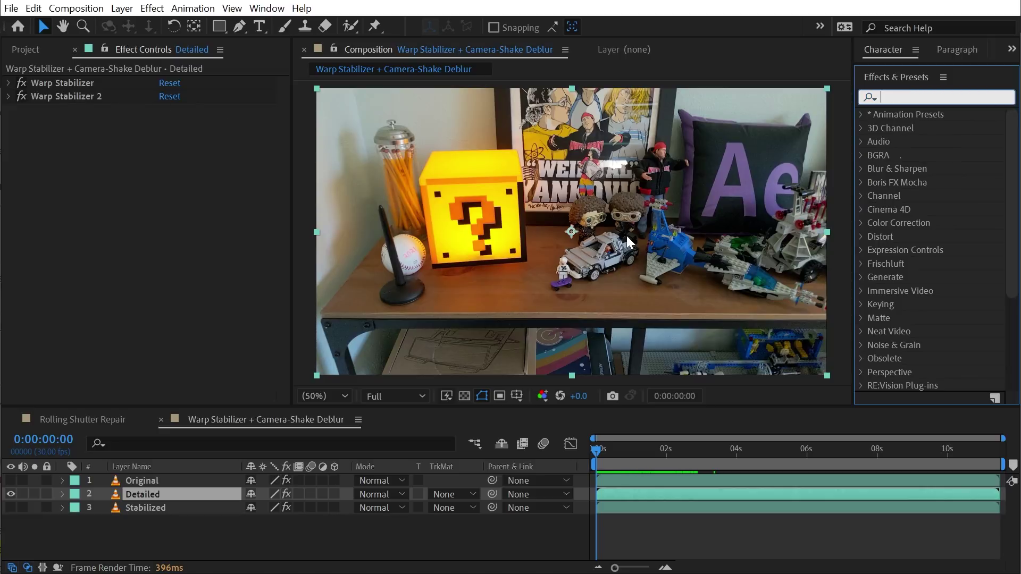
pyautogui.click(861, 277)
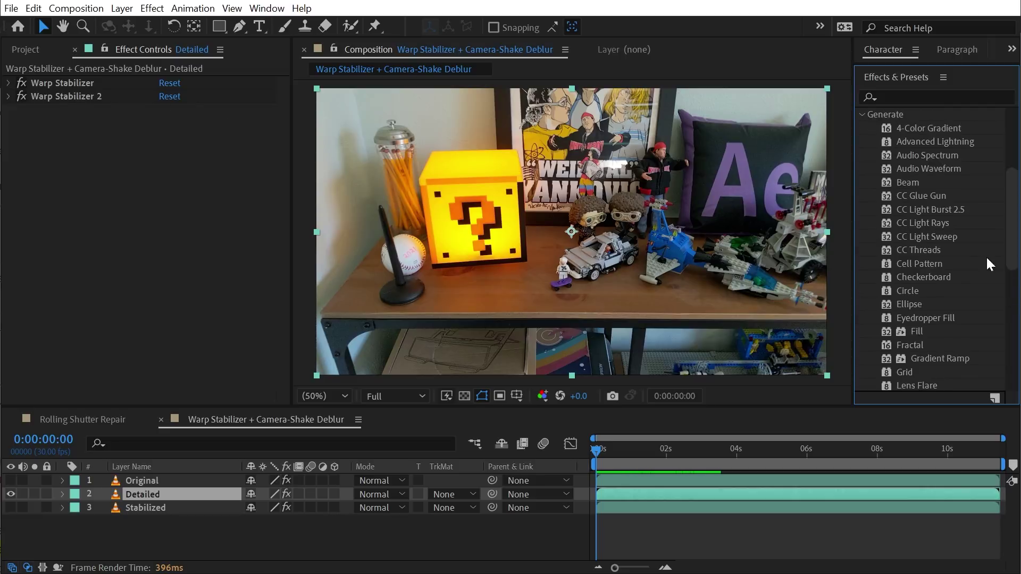
pyautogui.moveTo(904, 372); pyautogui.dragTo(92, 91)
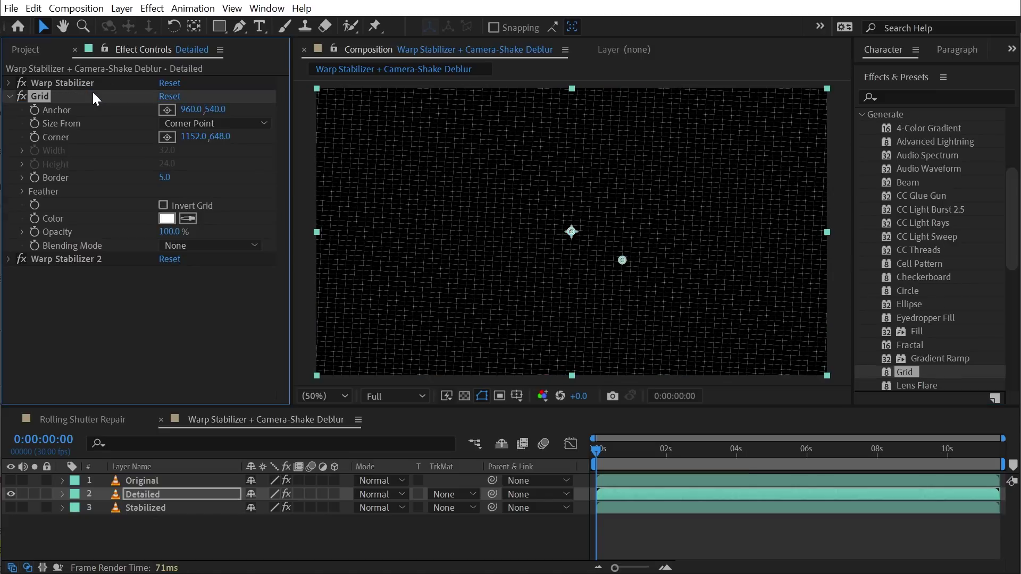
pyautogui.click(181, 245)
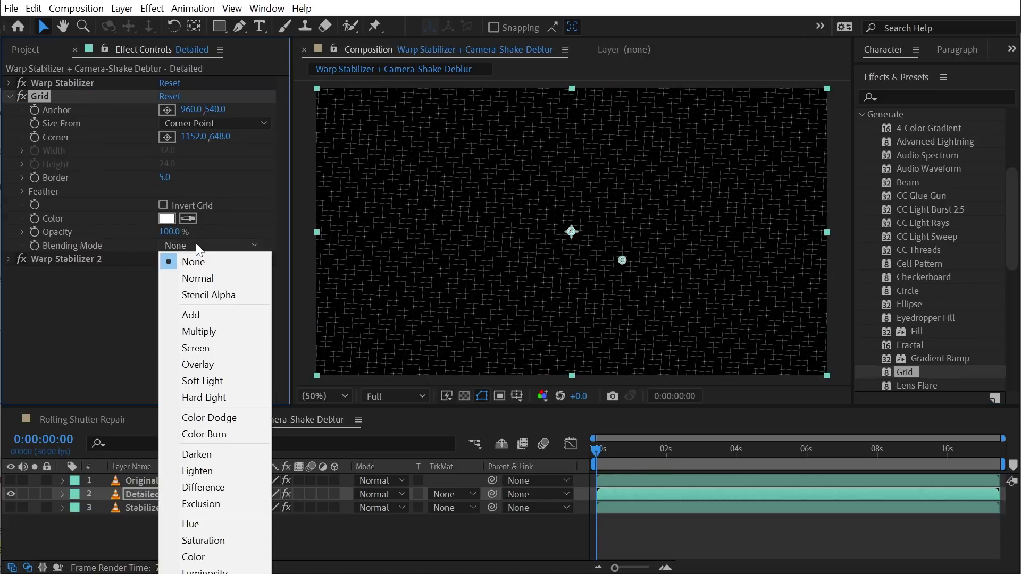
pyautogui.click(209, 278)
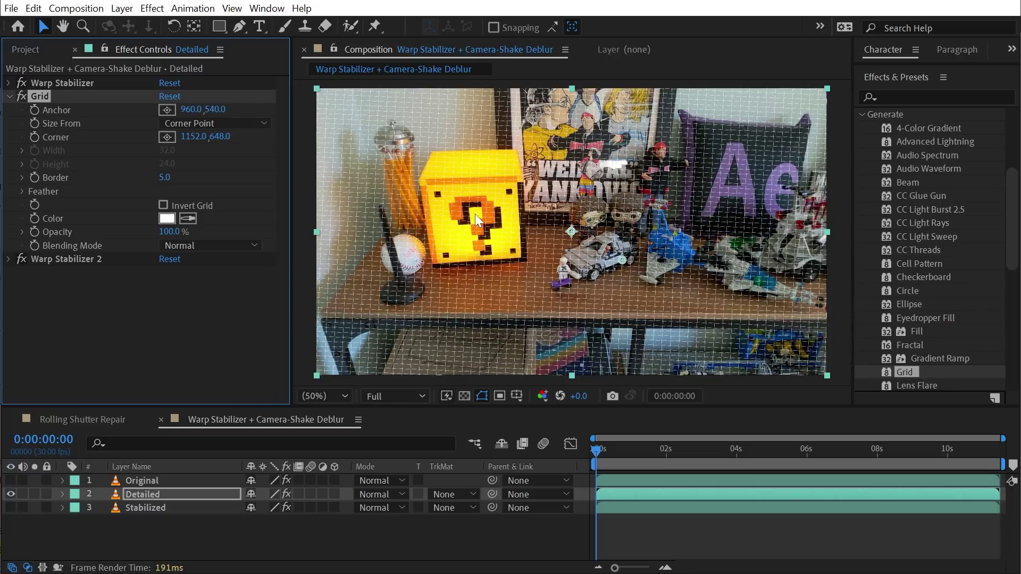
# Size the Grid from Width Slider with a width of 602 and a border of 31, and preview the warped grid.
pyautogui.click(187, 122)
pyautogui.click(187, 156)
pyautogui.moveTo(102, 171); pyautogui.dragTo(273, 177)
pyautogui.moveTo(169, 151); pyautogui.dragTo(489, 148)
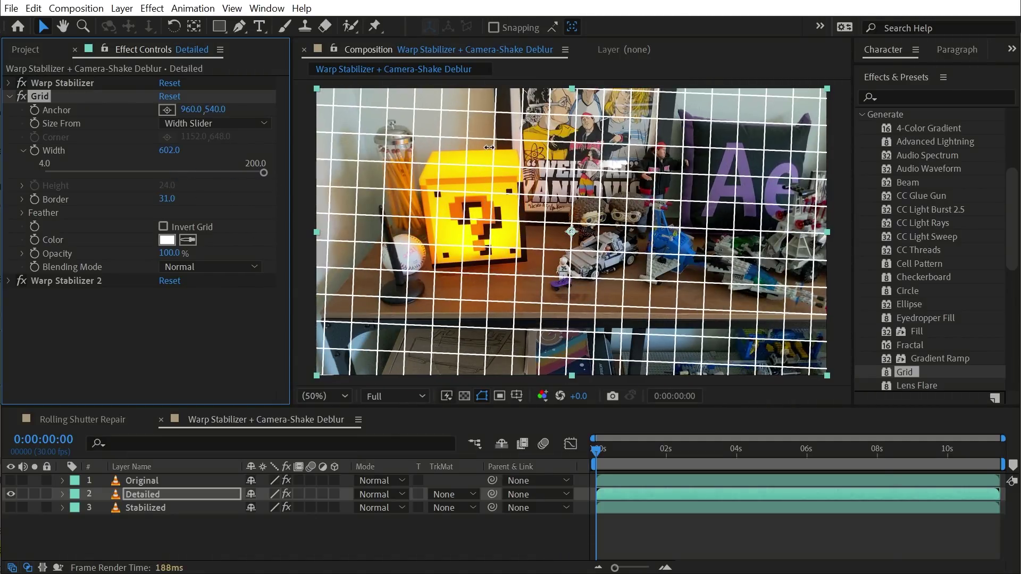
pyautogui.click(704, 529)
pyautogui.press('space')
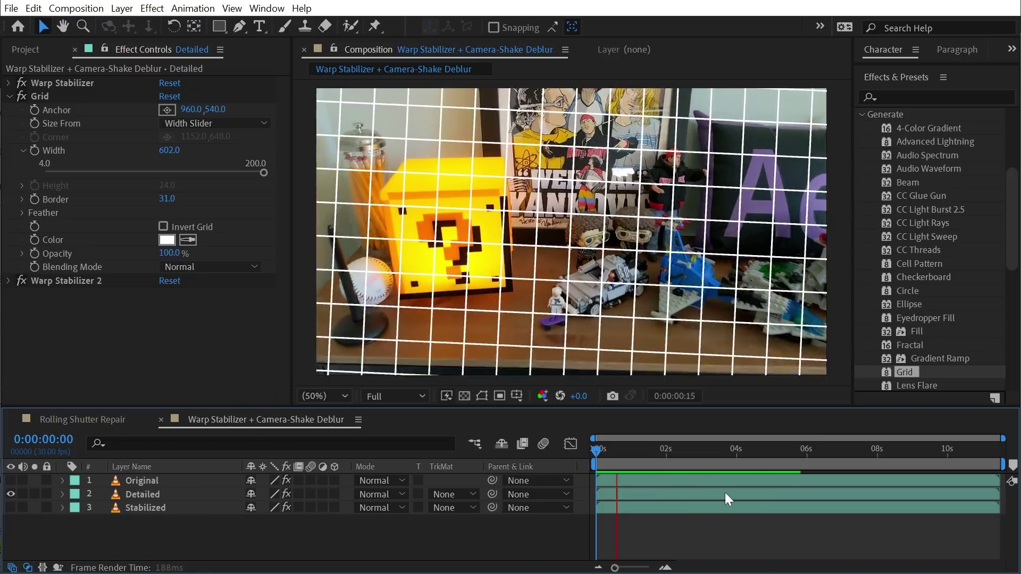
# Delete the Grid effect and the second Warp Stabilizer from the Detailed layer.
pyautogui.click(44, 95)
pyautogui.press('Delete')
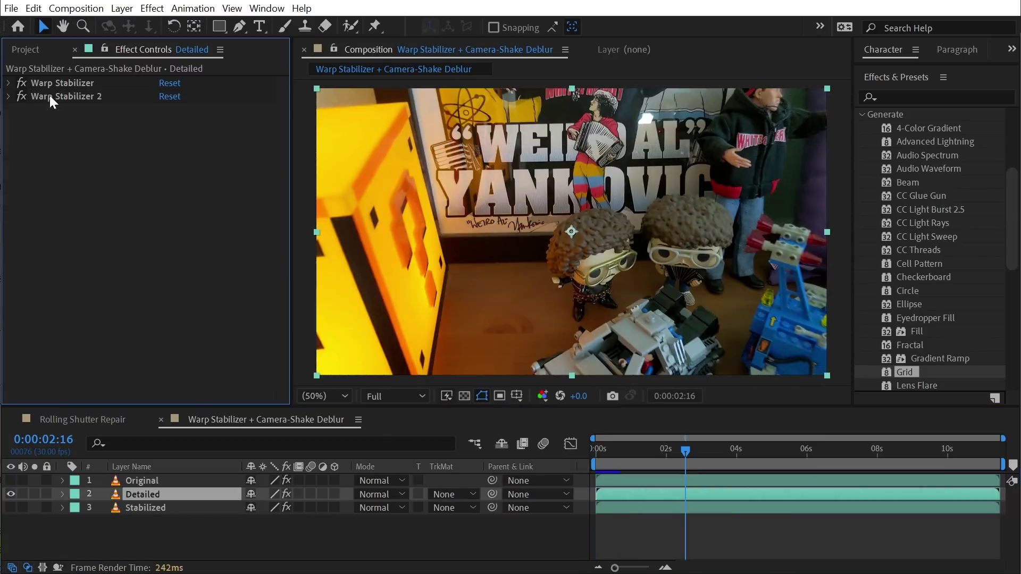
pyautogui.click(50, 96)
pyautogui.press('Delete')
pyautogui.click(8, 83)
pyautogui.click(223, 259)
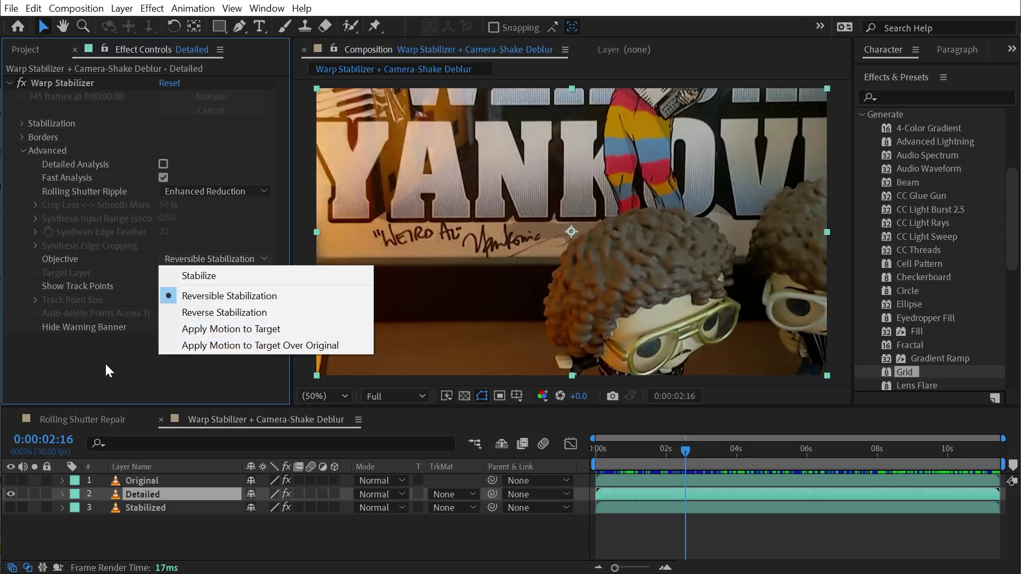
pyautogui.click(114, 353)
# Add JakeInMotion_Face.ai from the project as the uppermost layer of the composition and hide it.
pyautogui.click(21, 56)
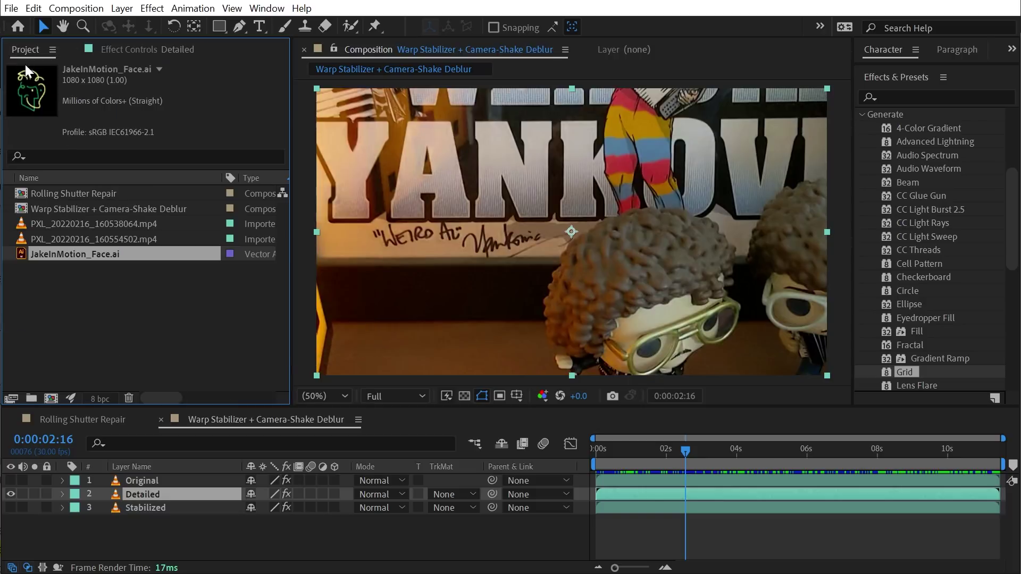
pyautogui.moveTo(70, 254); pyautogui.dragTo(132, 477)
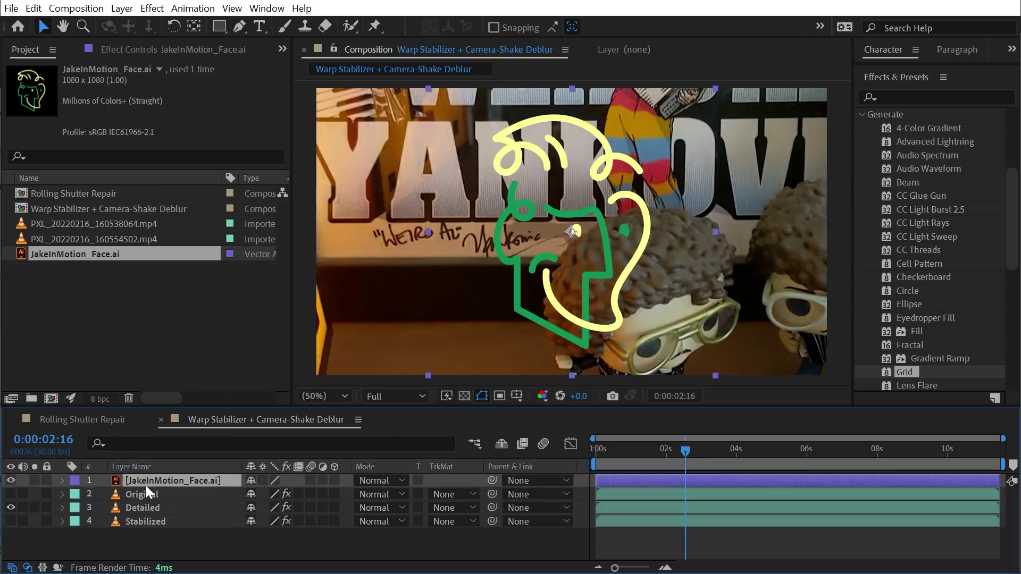
pyautogui.click(11, 480)
# Set the Detailed layer's Objective to Apply Motion to Target with JakeInMotion_Face.ai as the target layer, and preview the motion.
pyautogui.click(142, 507)
pyautogui.click(129, 49)
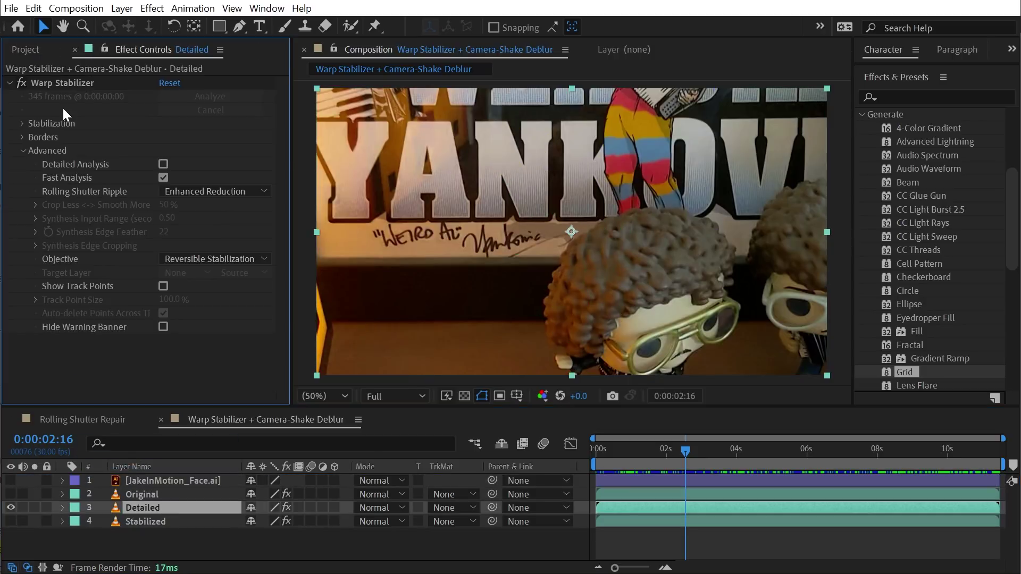
pyautogui.click(199, 260)
pyautogui.click(227, 329)
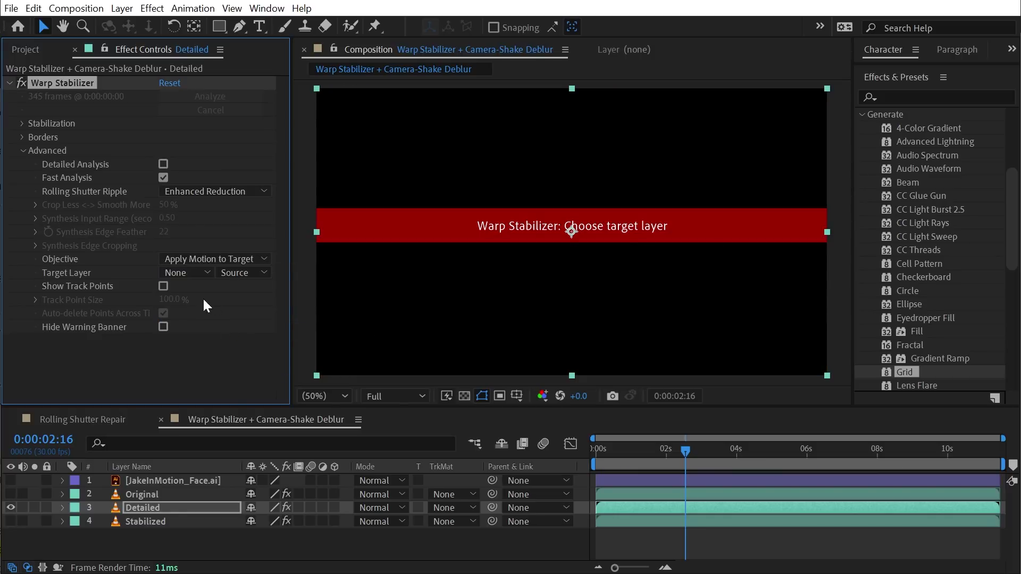
pyautogui.click(177, 275)
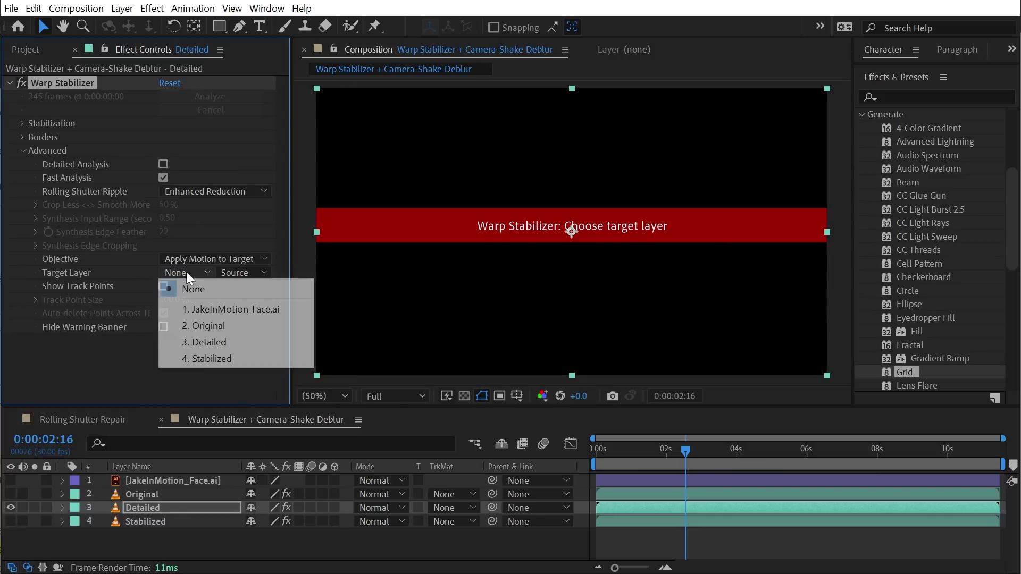
pyautogui.click(216, 314)
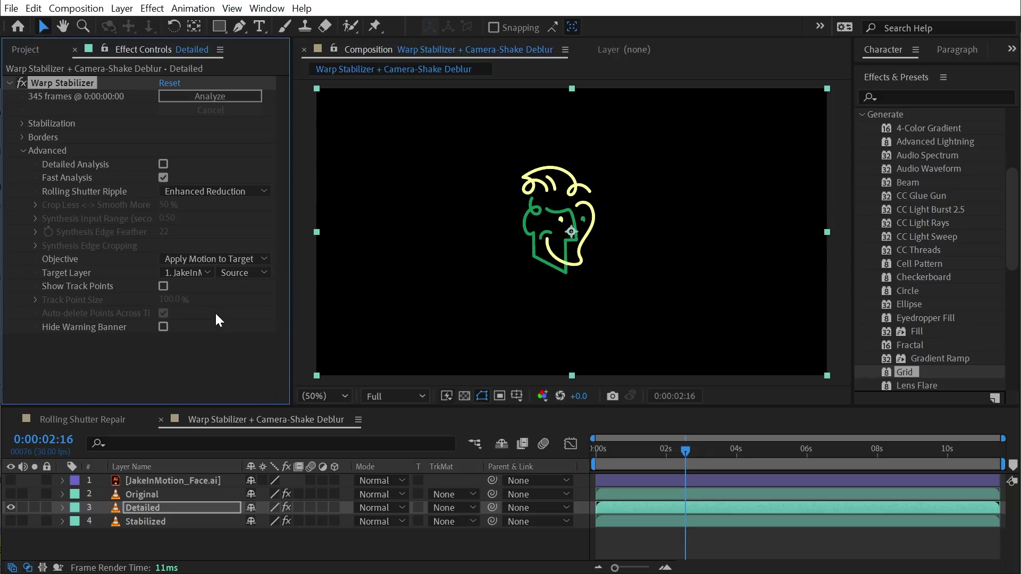
pyautogui.press('space')
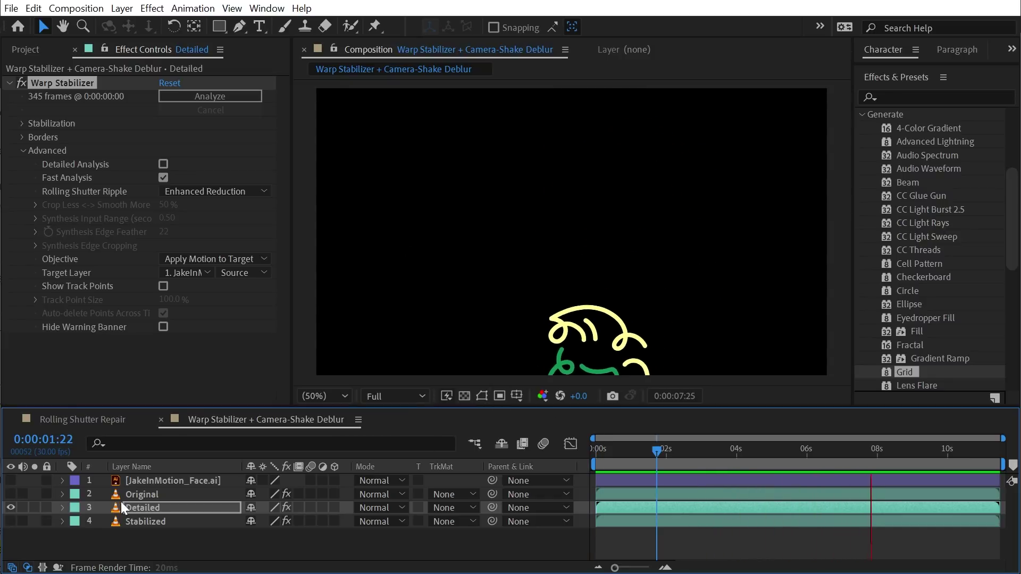
# Duplicate the Detailed layer, naming the upper copy Logo and the lower one Footage.
pyautogui.click(156, 512)
pyautogui.hotkey('ctrl', 'd')
pyautogui.hotkey('ctrl', '[')
pyautogui.click(148, 511)
pyautogui.press('Return')
pyautogui.write('Logo')
pyautogui.press('Return')
pyautogui.click(171, 522)
pyautogui.press('Return')
pyautogui.write('Footage')
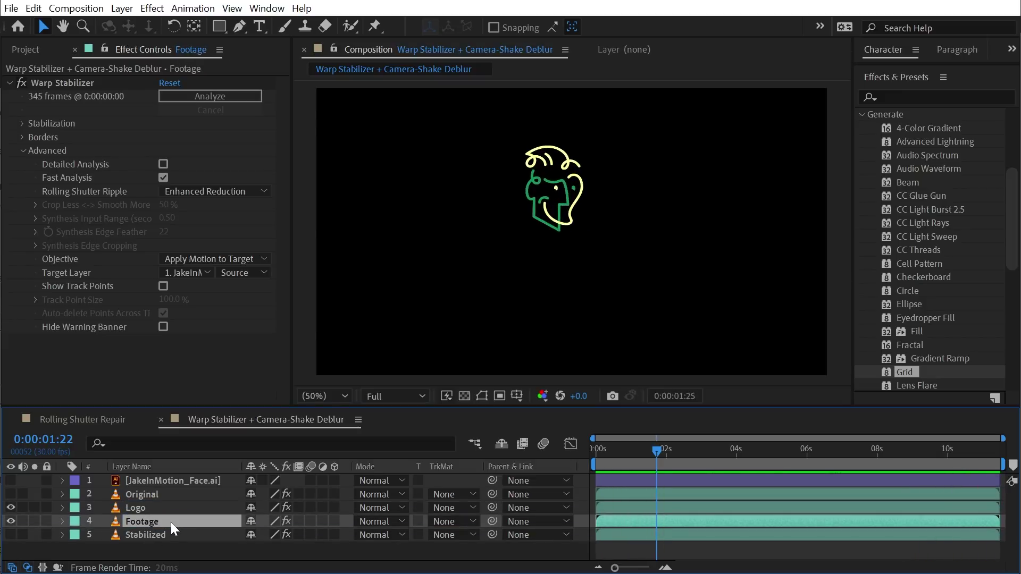
# Remove Warp Stabilizer from the Footage layer, preview the composite and select the Logo layer.
pyautogui.click(36, 88)
pyautogui.press('Delete')
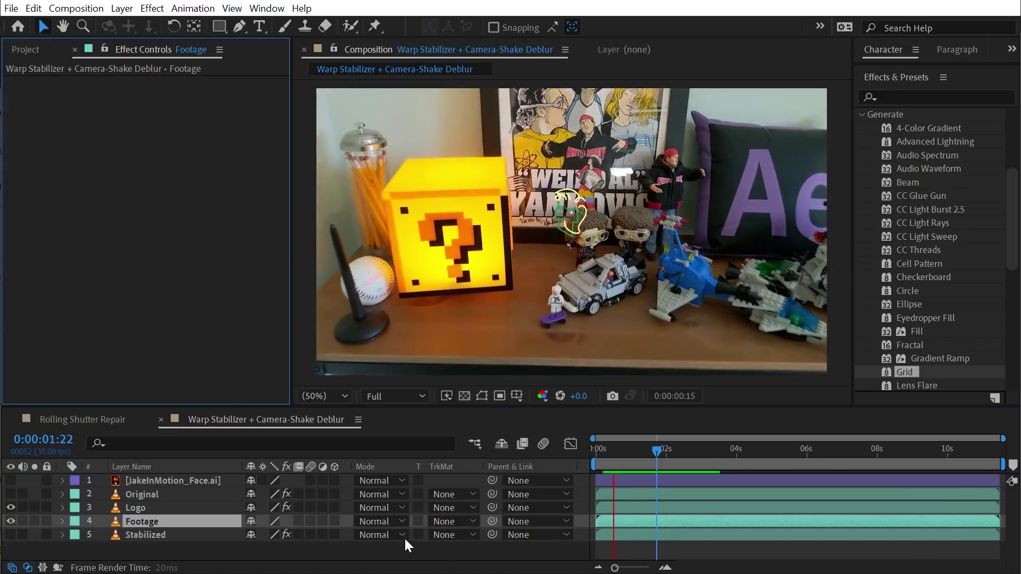
pyautogui.click(190, 508)
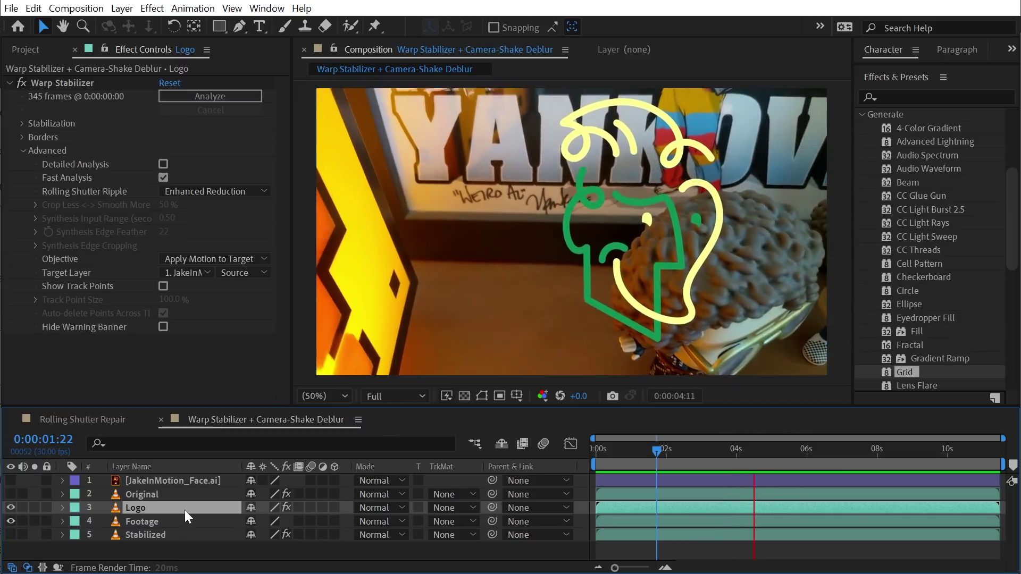
pyautogui.press('space')
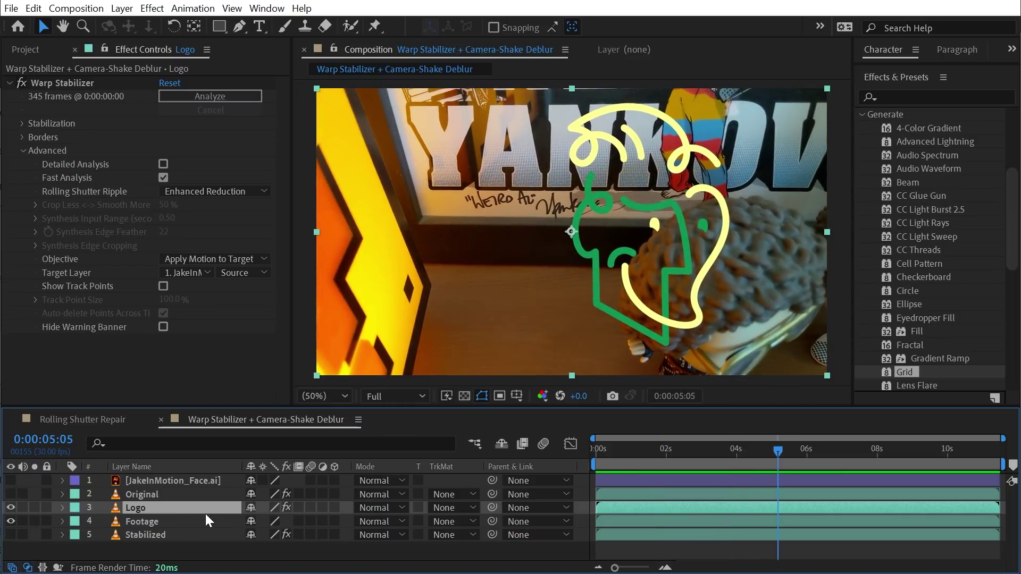
# Scrub and play the composite to examine how the logo follows the camera motion over the footage.
pyautogui.click(152, 482)
pyautogui.moveTo(688, 448); pyautogui.dragTo(715, 458)
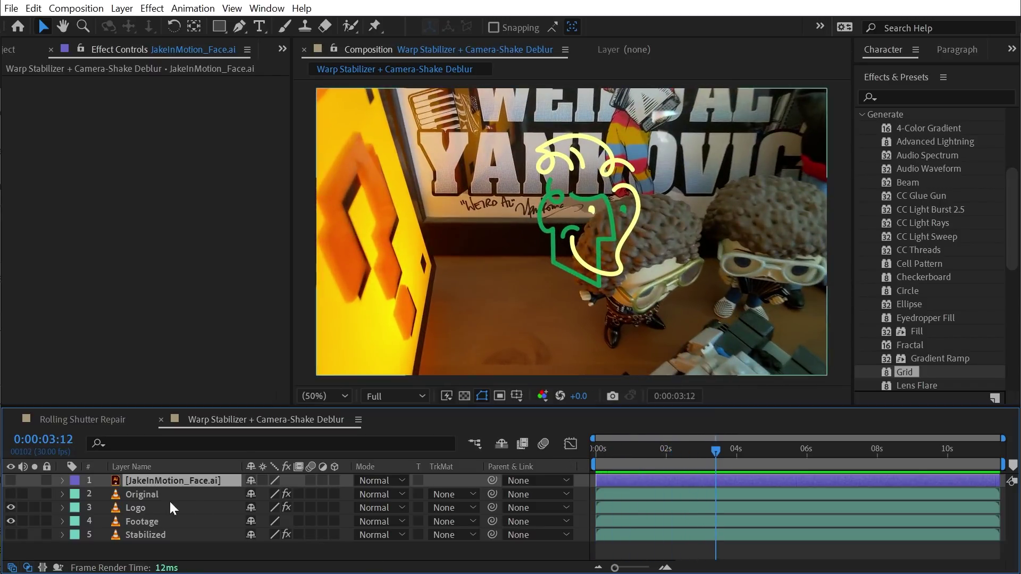
pyautogui.click(155, 510)
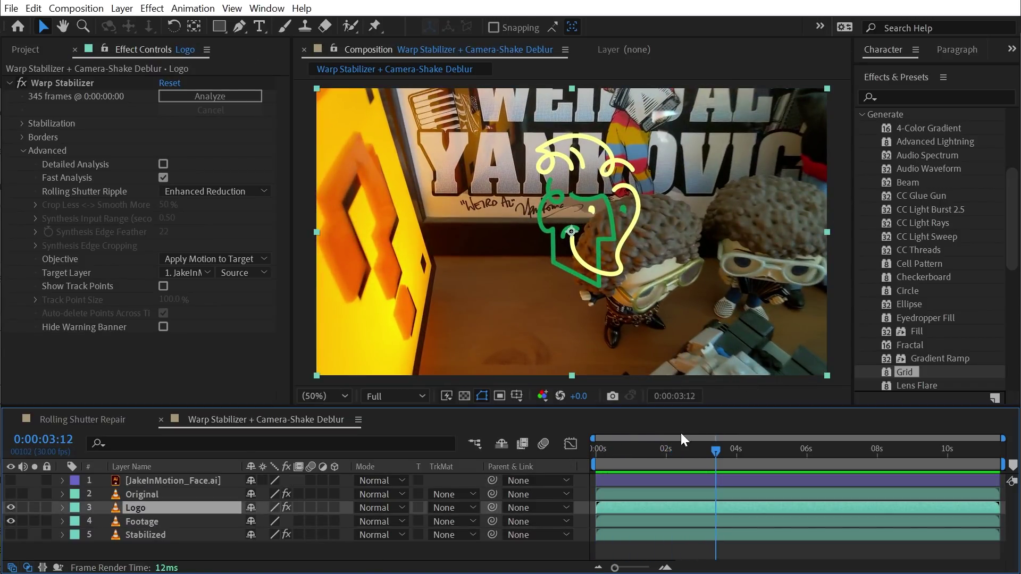
pyautogui.press('space')
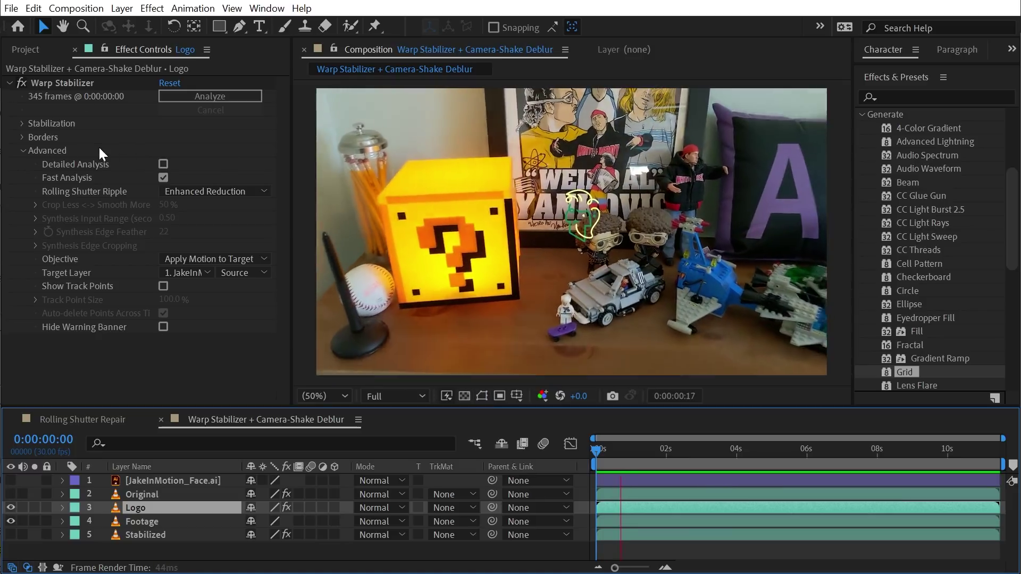
pyautogui.press('space')
pyautogui.moveTo(683, 458)
pyautogui.mouseDown()
pyautogui.moveTo(748, 452)
pyautogui.moveTo(630, 448)
pyautogui.moveTo(665, 450)
pyautogui.mouseUp()
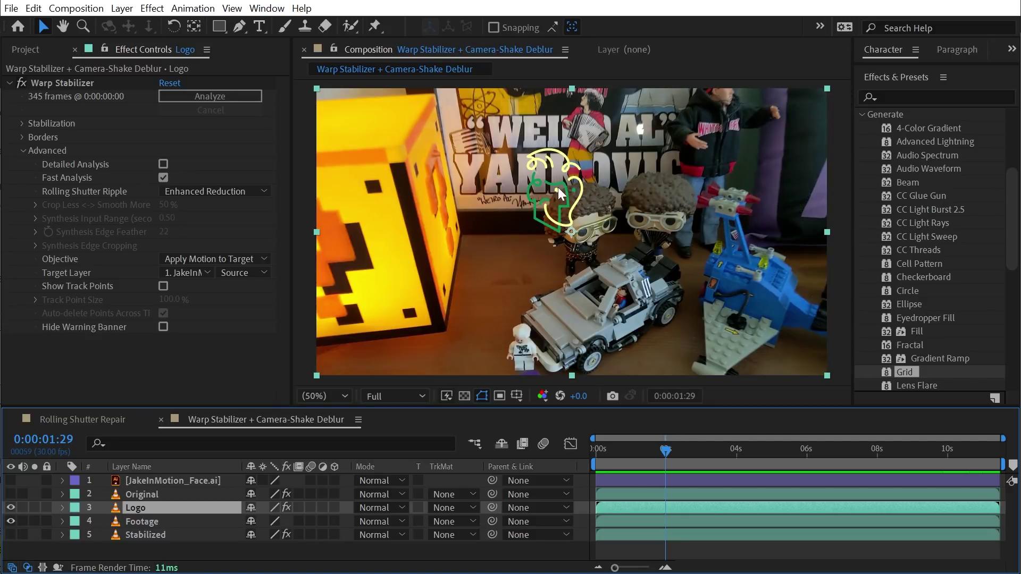
pyautogui.moveTo(671, 442); pyautogui.dragTo(560, 451)
pyautogui.press('space')
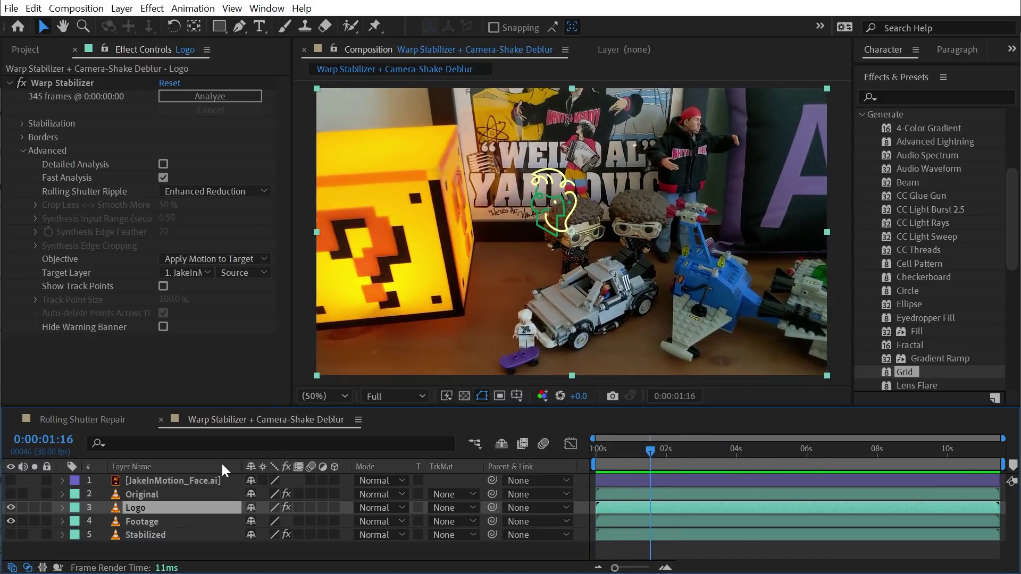
# Delete the Footage layer and the old Stabilized layer, and rename the Logo layer as Stabilized.
pyautogui.click(151, 522)
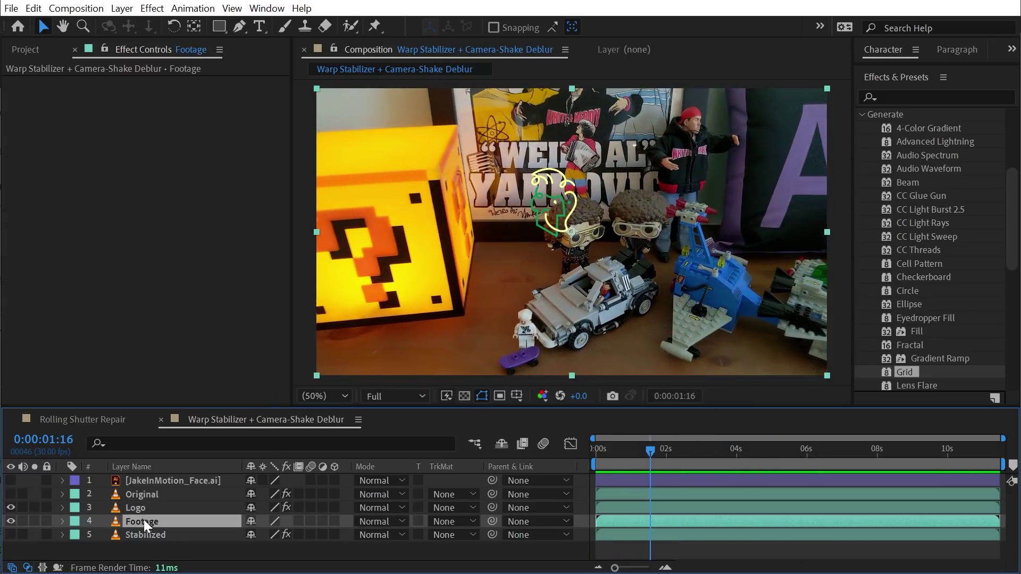
pyautogui.press('Delete')
pyautogui.click(151, 508)
pyautogui.press('Return')
pyautogui.write('Stabilized')
pyautogui.press('Return')
pyautogui.click(150, 521)
pyautogui.press('Delete')
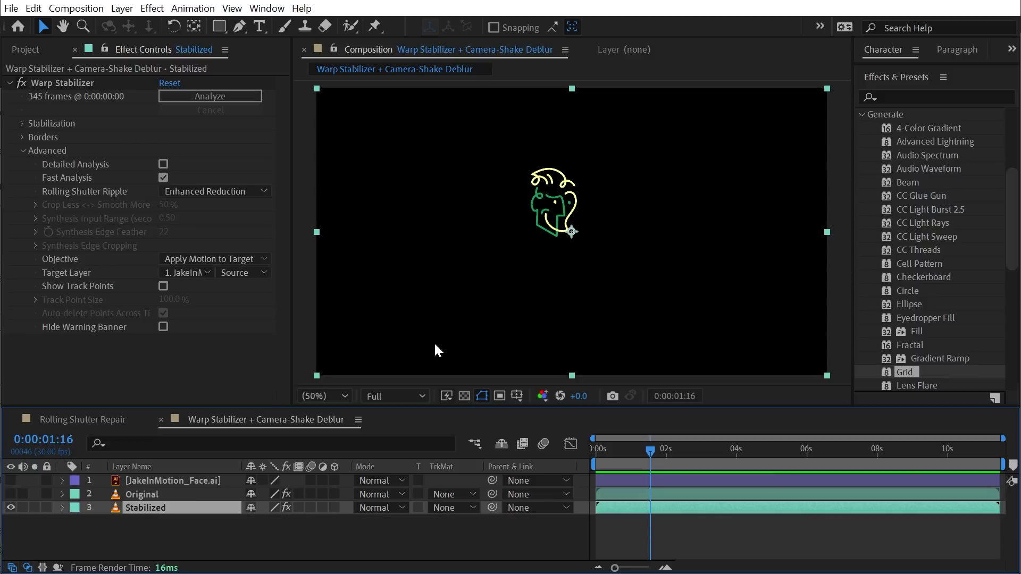
# Set the Stabilized layer's Objective to Apply Motion to Target Over Original and preview the logo over the footage.
pyautogui.click(226, 259)
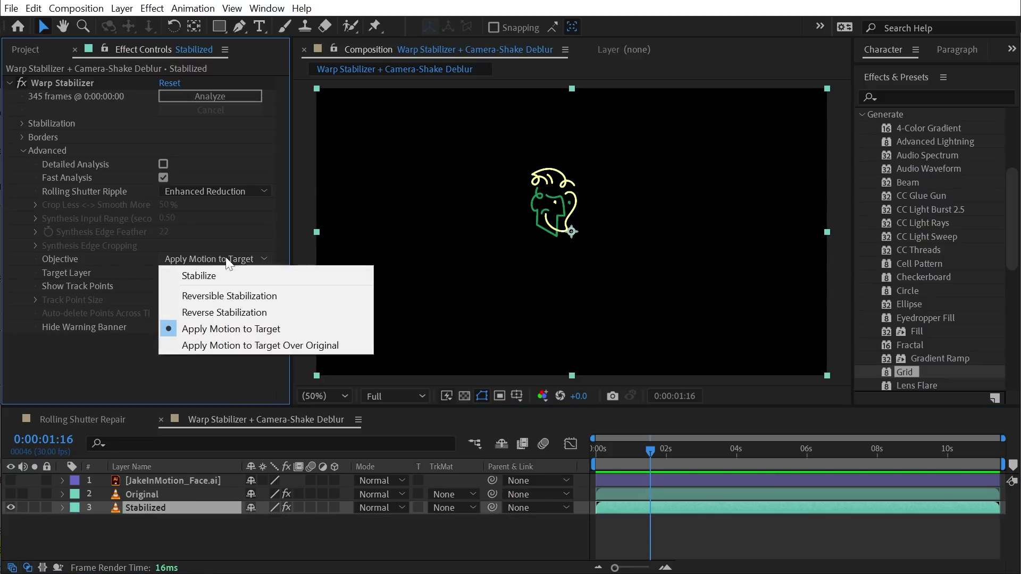
pyautogui.click(307, 346)
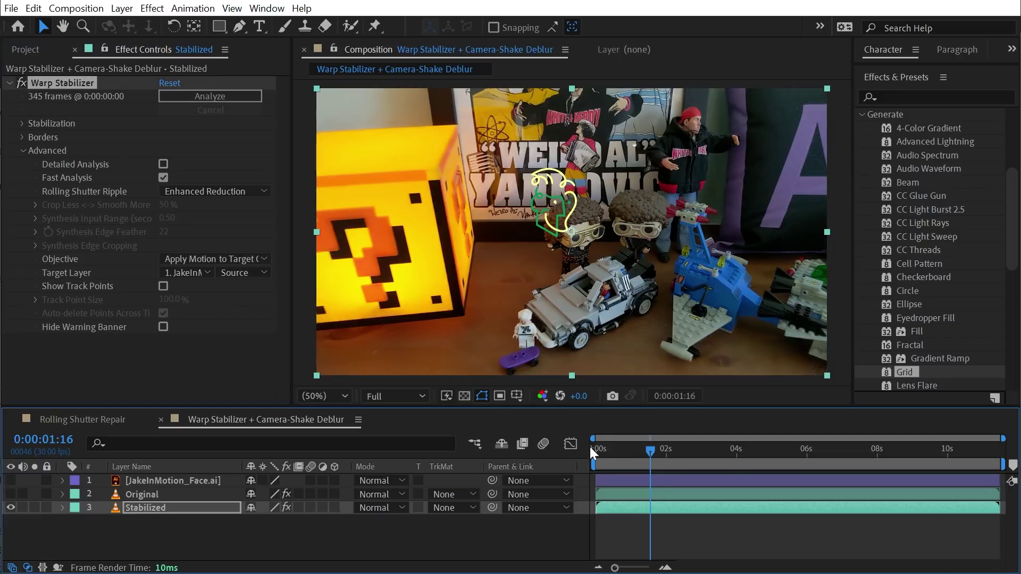
pyautogui.press('space')
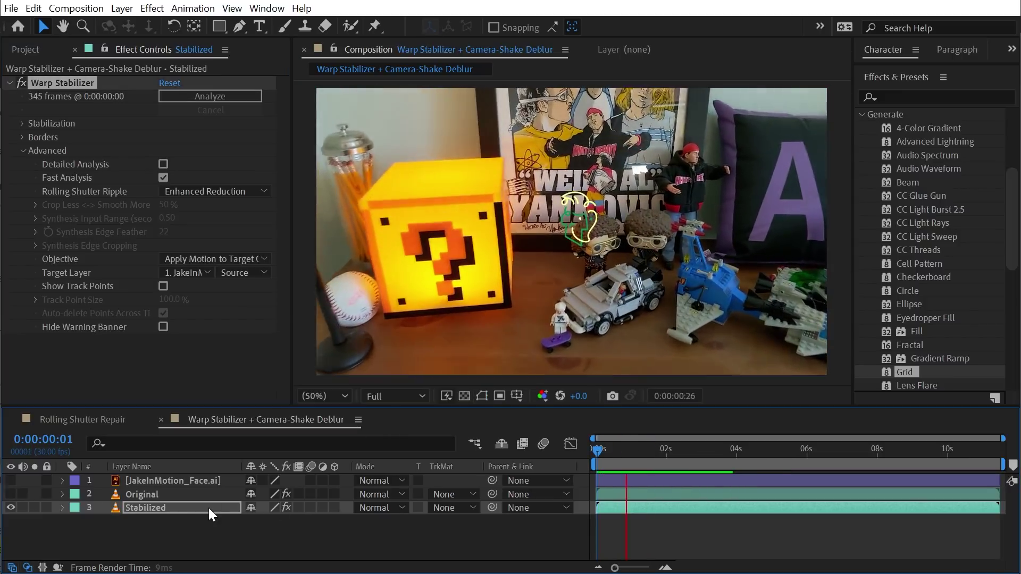
pyautogui.moveTo(665, 451); pyautogui.dragTo(633, 452)
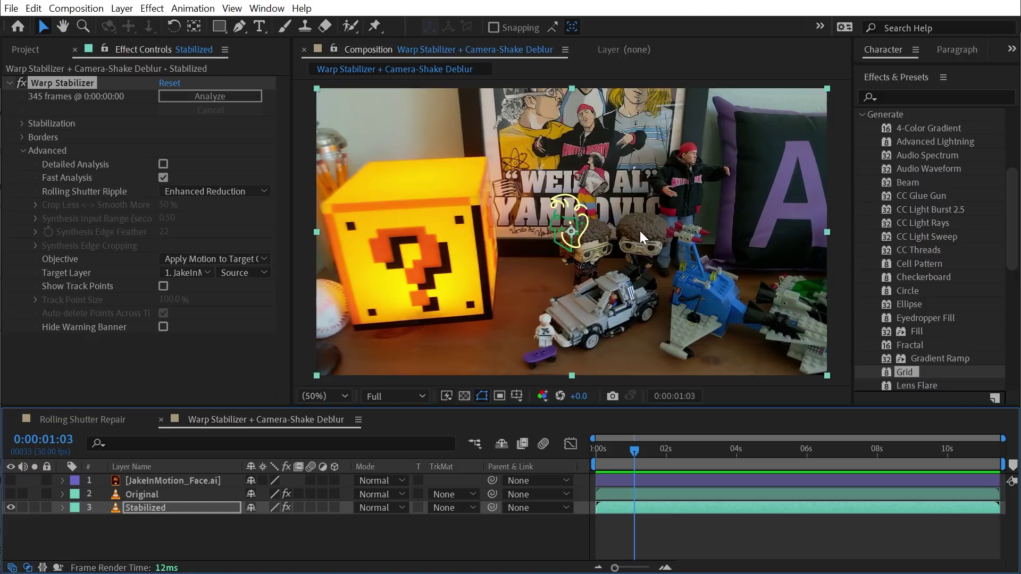
# Unhide the JakeInMotion_Face.ai layer, try moving it in the composition and return it to its centered position.
pyautogui.click(187, 479)
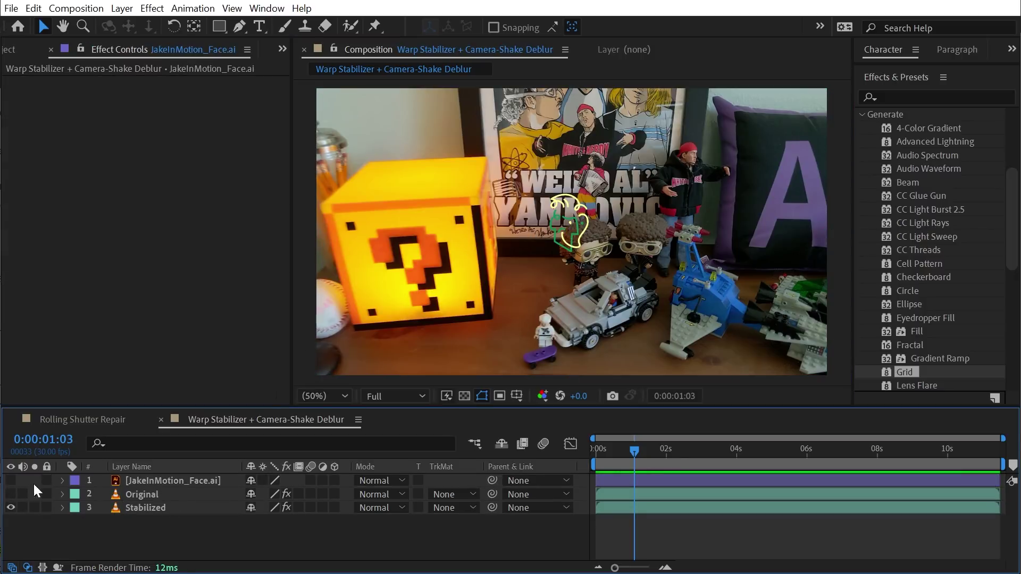
pyautogui.click(11, 481)
pyautogui.click(144, 481)
pyautogui.moveTo(632, 206); pyautogui.dragTo(629, 235)
pyautogui.hotkey('ctrl', 'Home')
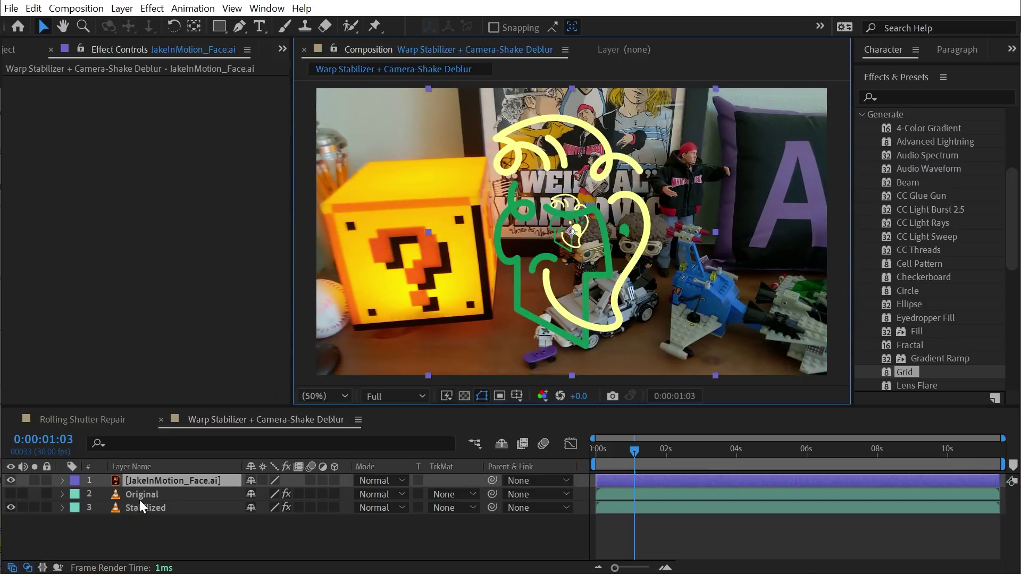
# Search the effects for Transform and apply it to the JakeInMotion_Face.ai layer.
pyautogui.click(904, 97)
pyautogui.write('transfro')
pyautogui.press('BackSpace')
pyautogui.press('BackSpace')
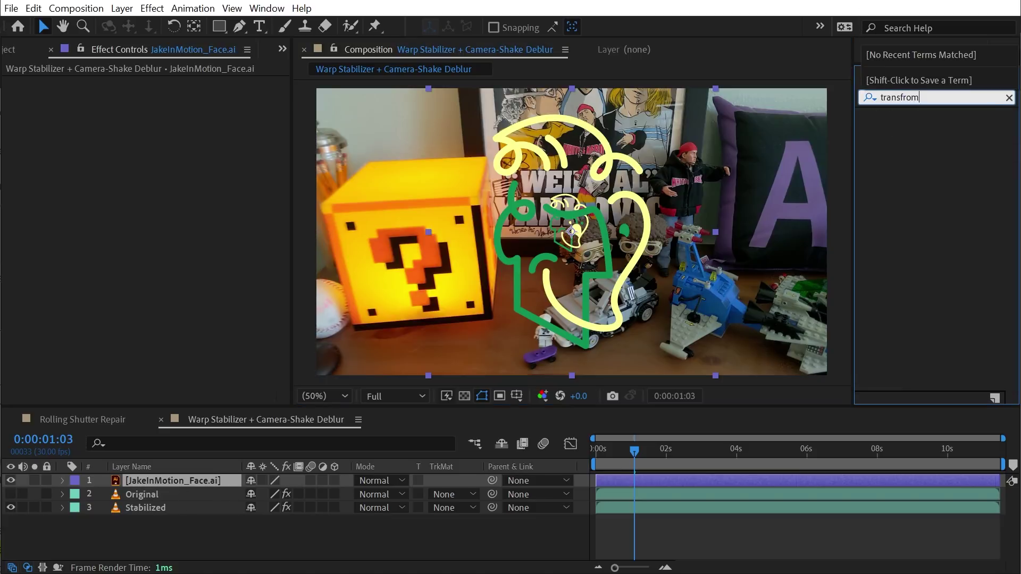
pyautogui.press('Return')
pyautogui.moveTo(930, 127); pyautogui.dragTo(595, 190)
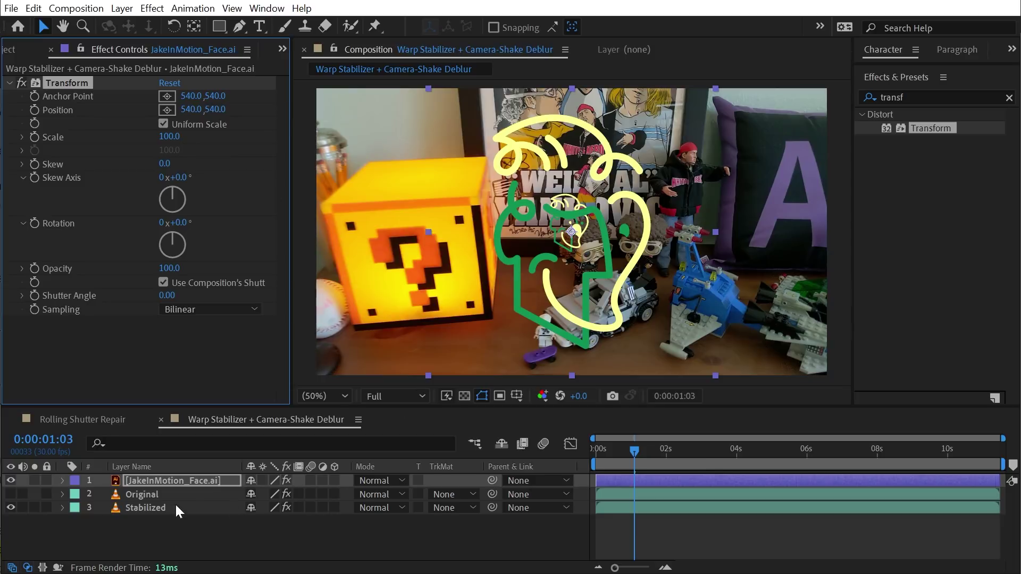
# Make the Stabilized layer's Warp Stabilizer read its target layer with Effects & Masks.
pyautogui.click(155, 494)
pyautogui.click(154, 507)
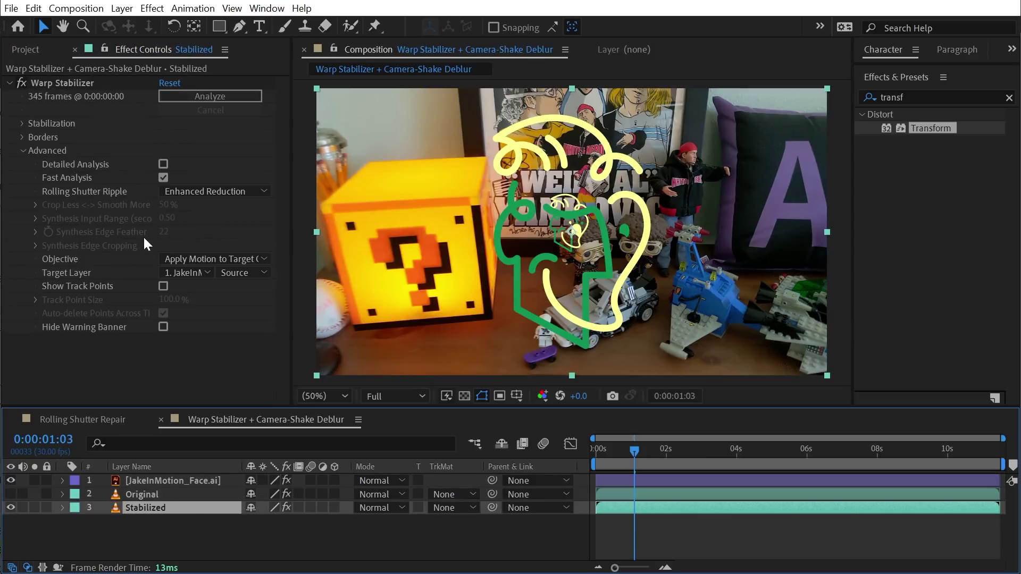
pyautogui.click(239, 273)
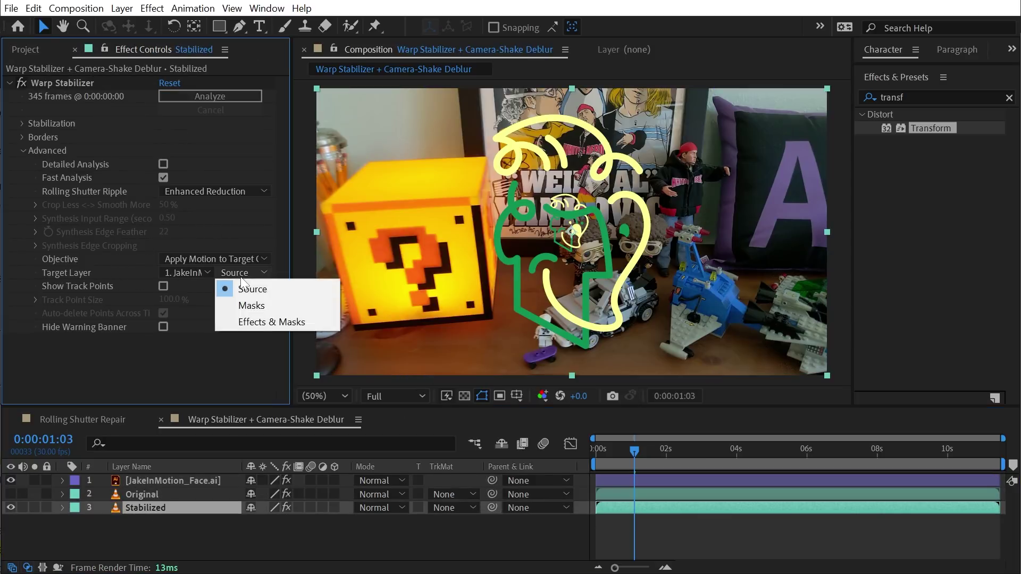
pyautogui.click(286, 318)
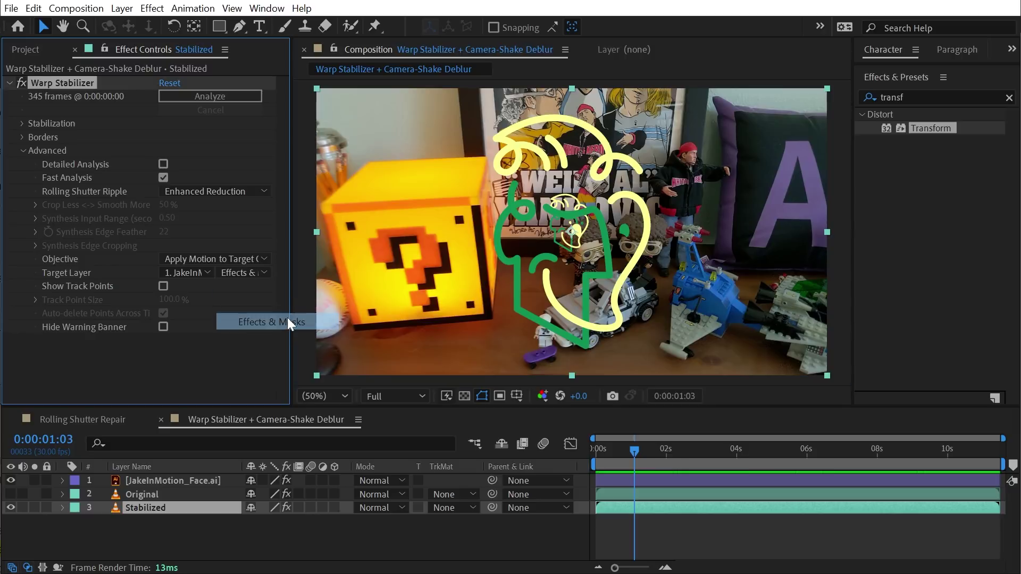
# Set the Transform effect's Scale to 82 on the JakeInMotion_Face.ai layer and hide that layer.
pyautogui.click(187, 480)
pyautogui.click(62, 91)
pyautogui.moveTo(168, 136); pyautogui.dragTo(8, 110)
pyautogui.click(11, 480)
# Reposition the logo over the footage with the Transform effect's position and anchor controls, checking it at different times.
pyautogui.moveTo(548, 231); pyautogui.dragTo(665, 268)
pyautogui.moveTo(633, 448); pyautogui.dragTo(602, 446)
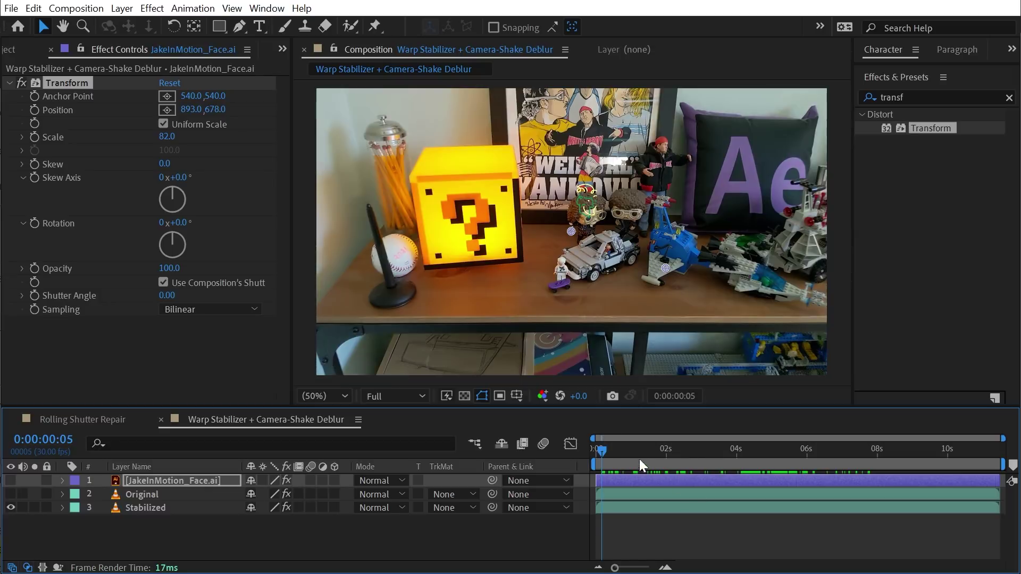
pyautogui.click(725, 452)
pyautogui.click(519, 225)
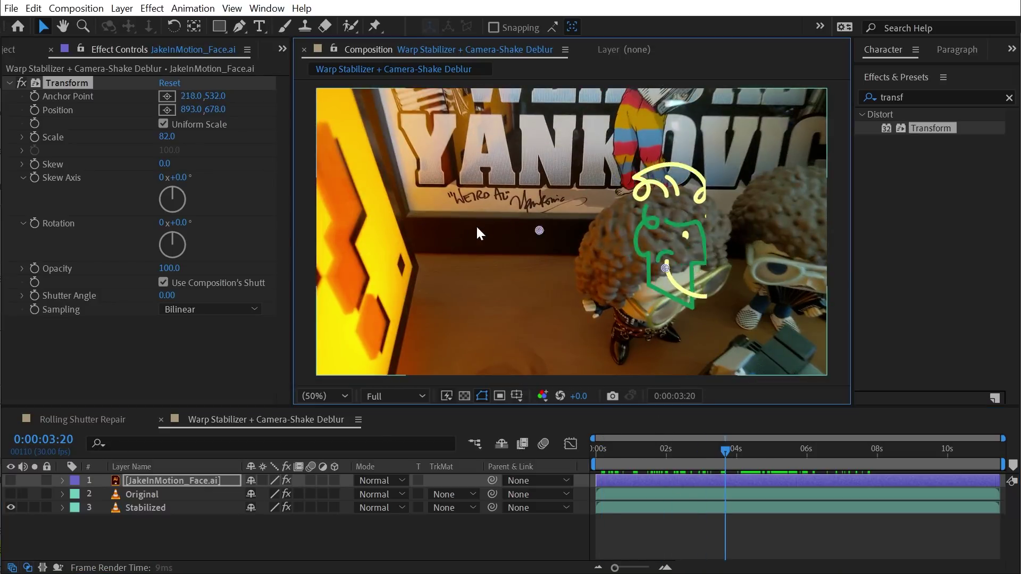
pyautogui.moveTo(665, 268); pyautogui.dragTo(606, 236)
# Show the track points for the Stabilized layer's Warp Stabilizer and set Track Point Size to 358%.
pyautogui.click(162, 494)
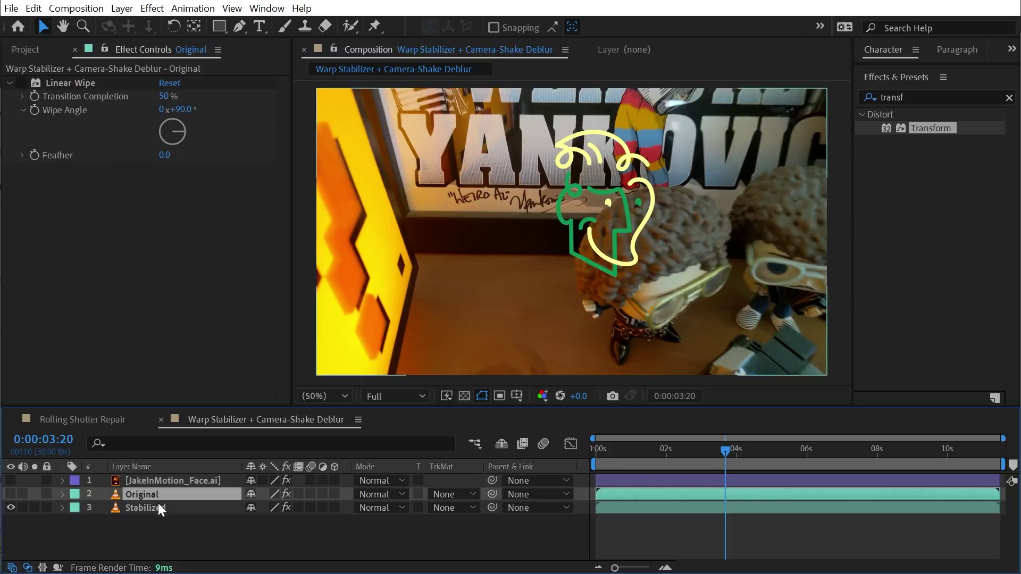
pyautogui.click(158, 503)
pyautogui.click(82, 81)
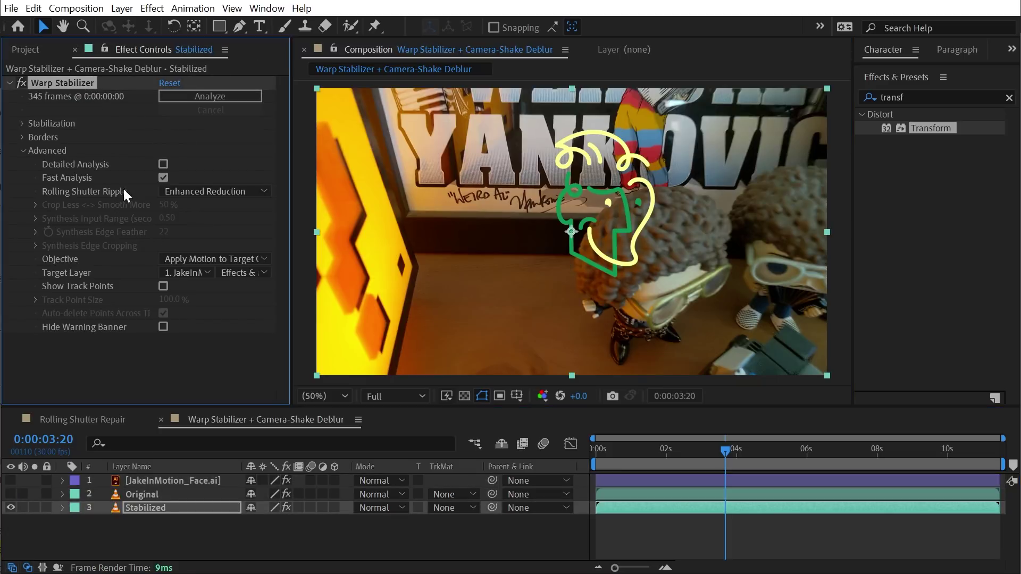
pyautogui.click(163, 286)
pyautogui.moveTo(703, 453); pyautogui.dragTo(691, 484)
pyautogui.moveTo(166, 302); pyautogui.dragTo(372, 309)
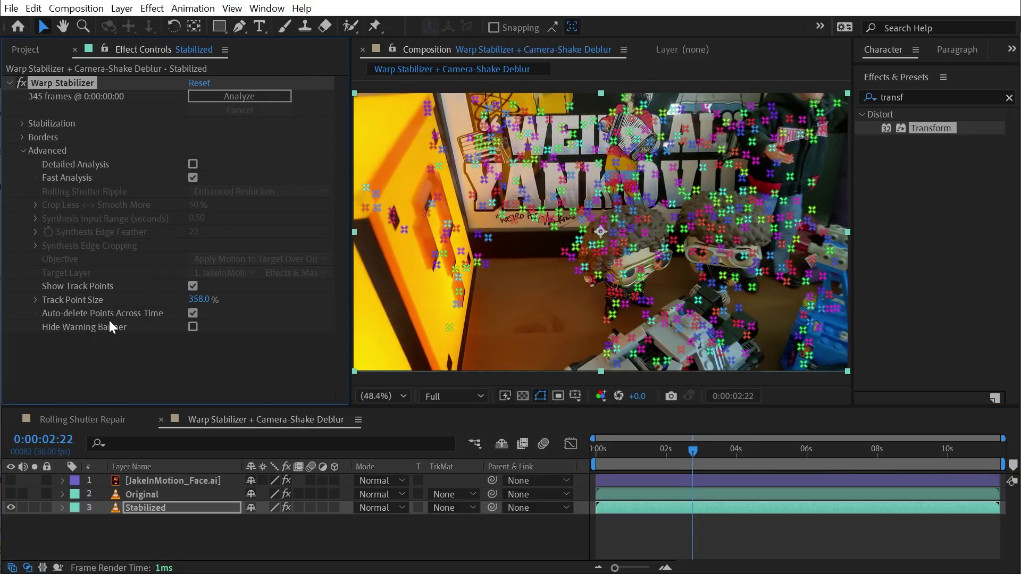
# Scrub through the clip to examine how the track points are distributed across the footage.
pyautogui.moveTo(662, 452); pyautogui.dragTo(595, 445)
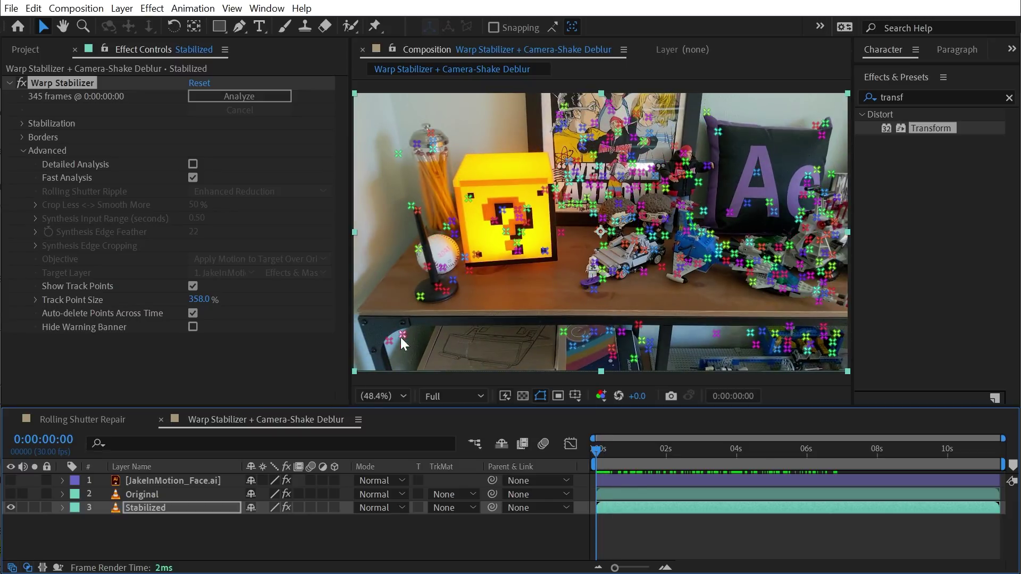
pyautogui.moveTo(613, 448); pyautogui.dragTo(903, 425)
pyautogui.moveTo(952, 449); pyautogui.dragTo(725, 460)
# Disable Auto-delete Points Across Time, check the track points at another frame and enable the option again.
pyautogui.click(192, 313)
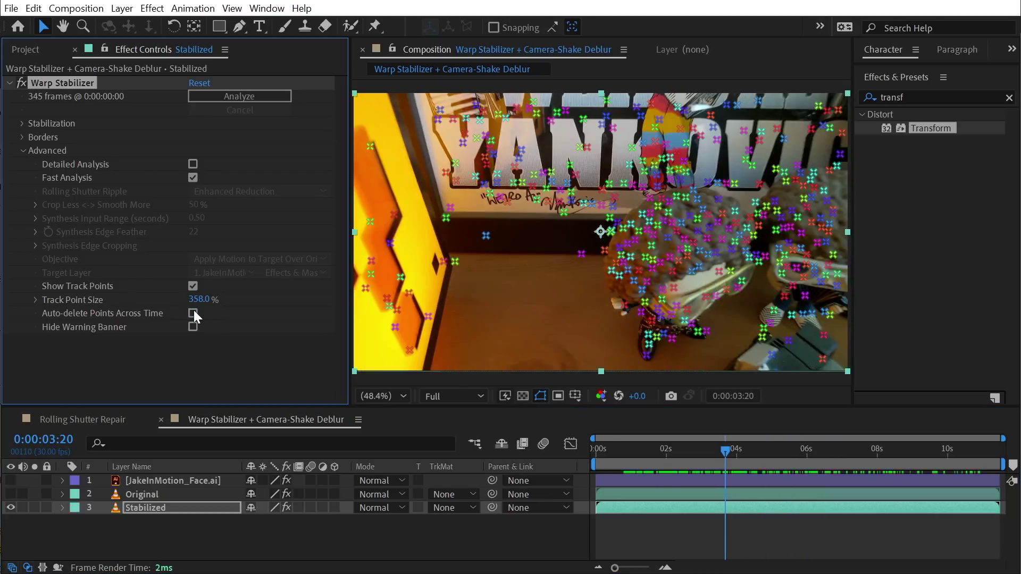
pyautogui.moveTo(656, 458)
pyautogui.mouseDown()
pyautogui.moveTo(577, 448)
pyautogui.moveTo(621, 451)
pyautogui.moveTo(687, 433)
pyautogui.moveTo(790, 447)
pyautogui.moveTo(663, 450)
pyautogui.moveTo(674, 450)
pyautogui.mouseUp()
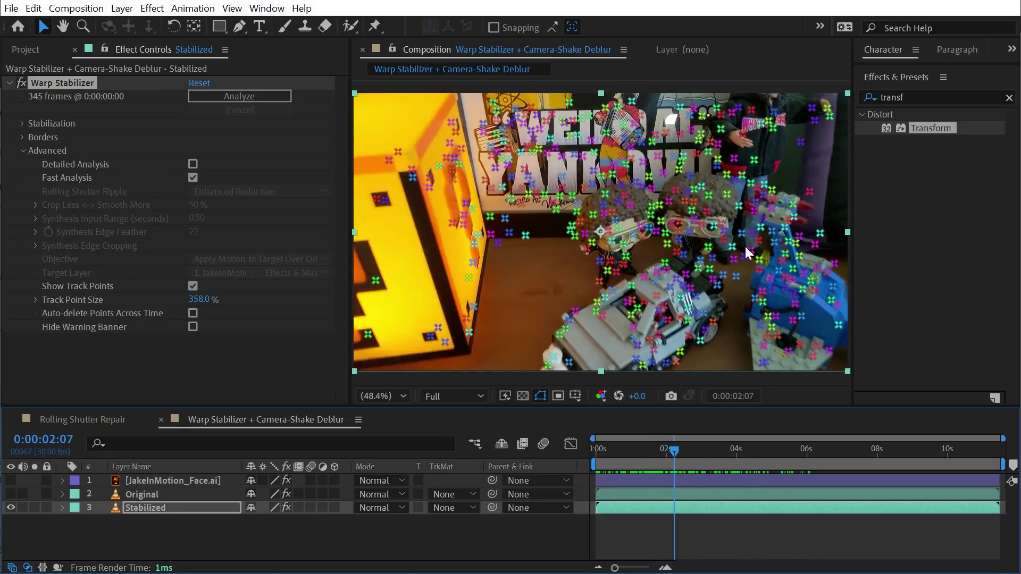
pyautogui.click(195, 314)
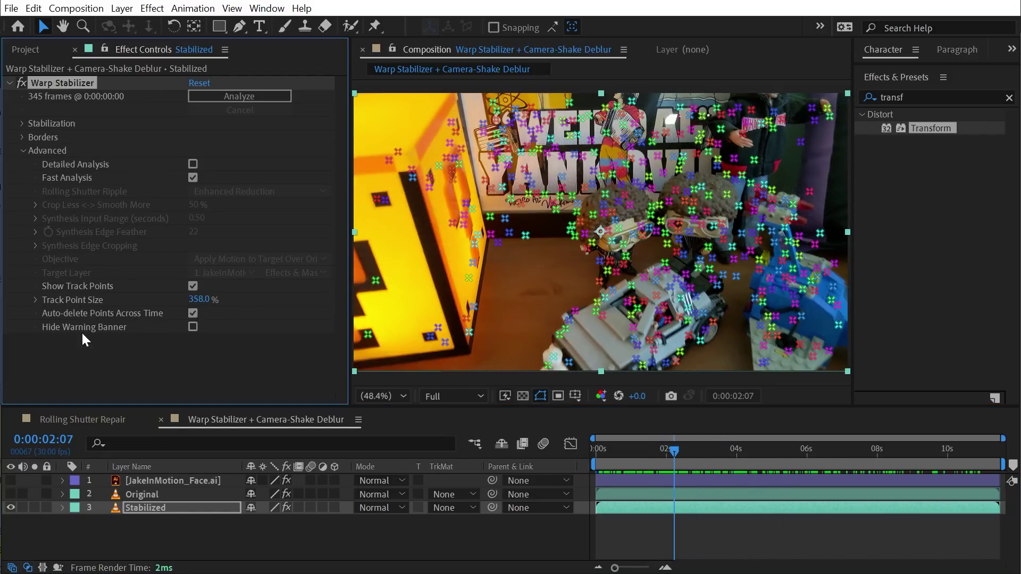
# Reset Warp Stabilizer on the Stabilized layer and toggle Hide Warning Banner on and back off during the analysis.
pyautogui.click(197, 76)
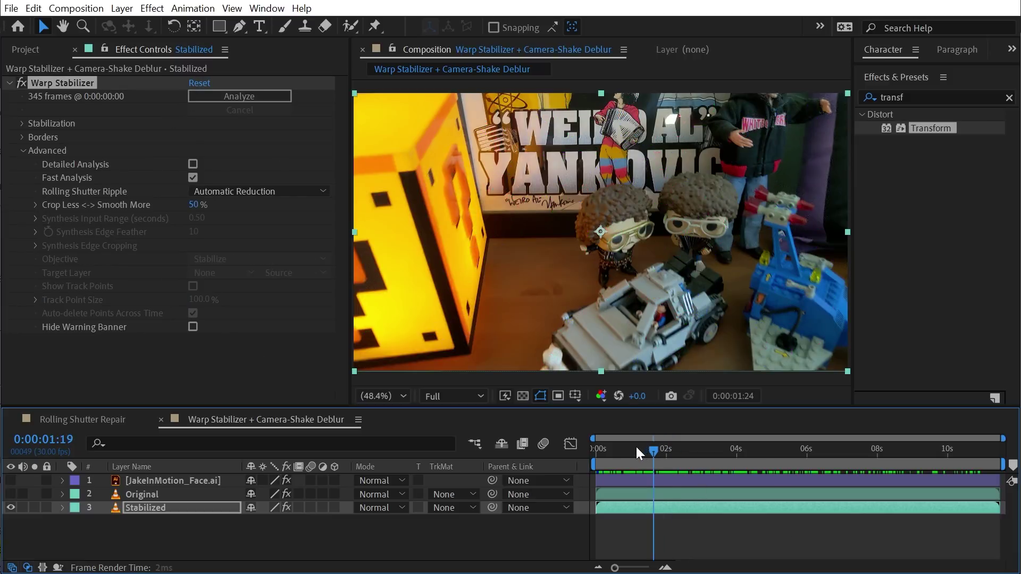
pyautogui.moveTo(633, 448); pyautogui.dragTo(619, 449)
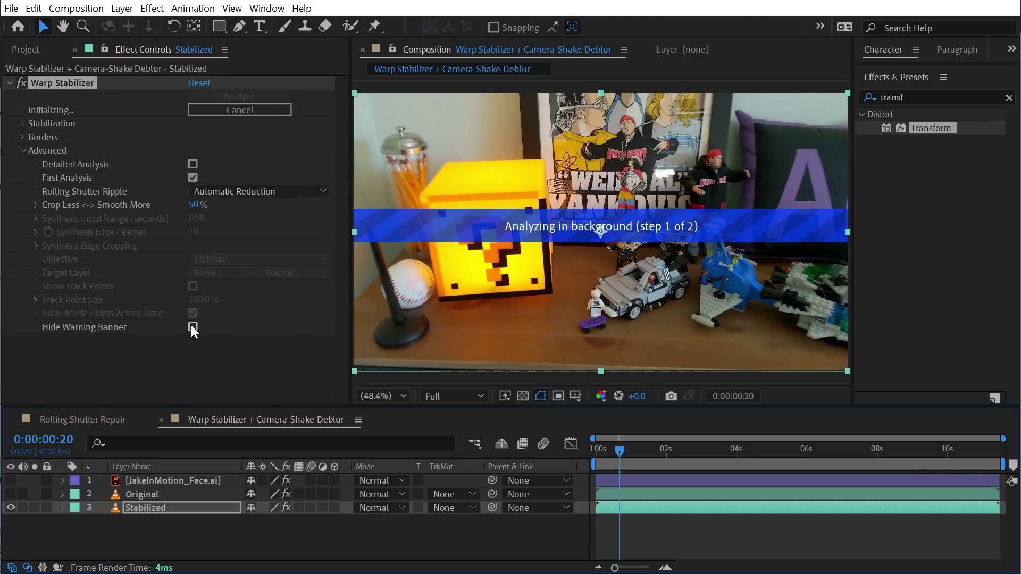
pyautogui.click(192, 326)
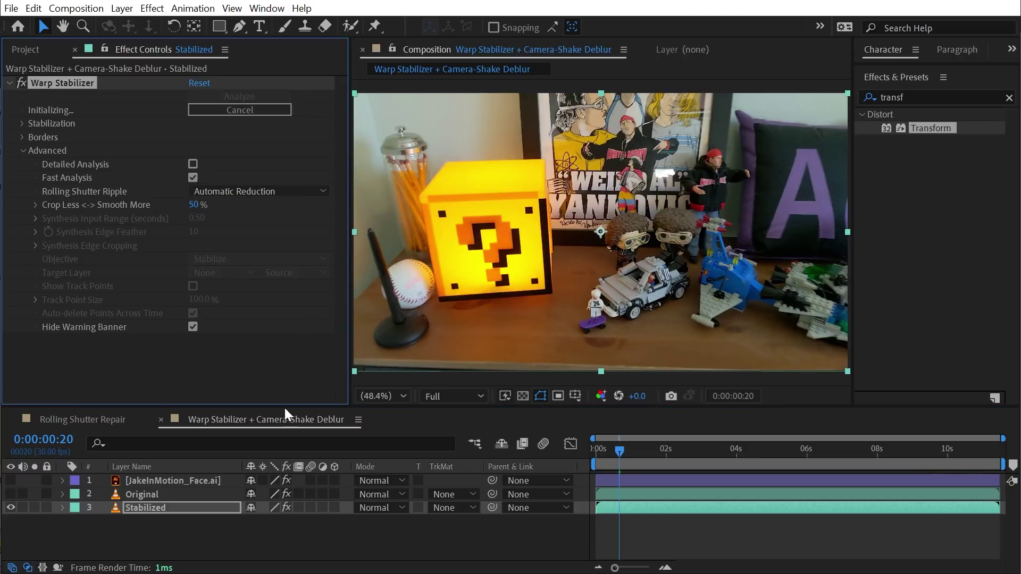
pyautogui.click(193, 326)
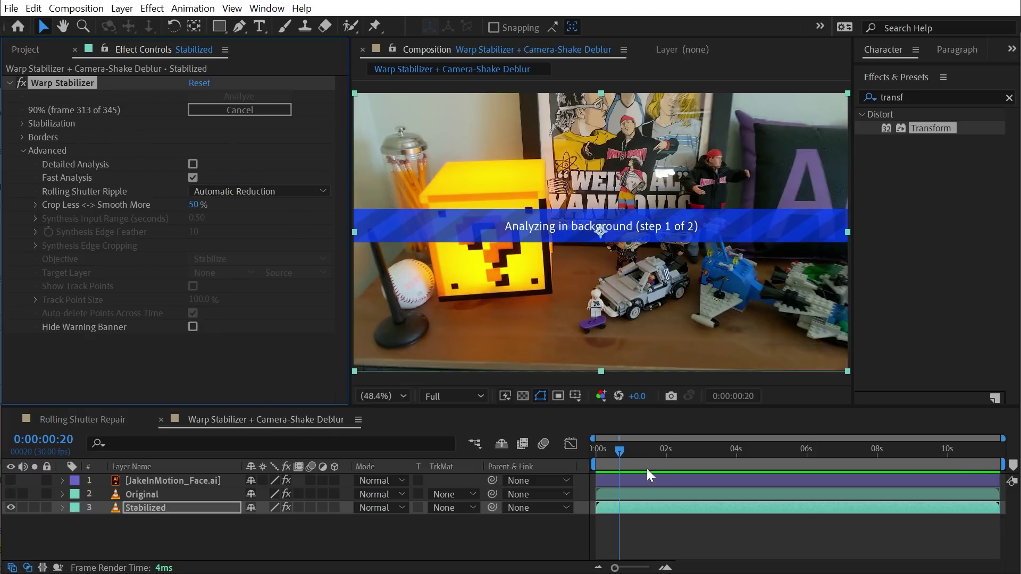
# Examine the handwritten signature on the stabilized footage at 0:00:05:11 and 100% zoom, and collapse the Warp Stabilizer settings.
pyautogui.click(678, 450)
pyautogui.moveTo(679, 452); pyautogui.dragTo(785, 448)
pyautogui.scroll(1, 541, 215)
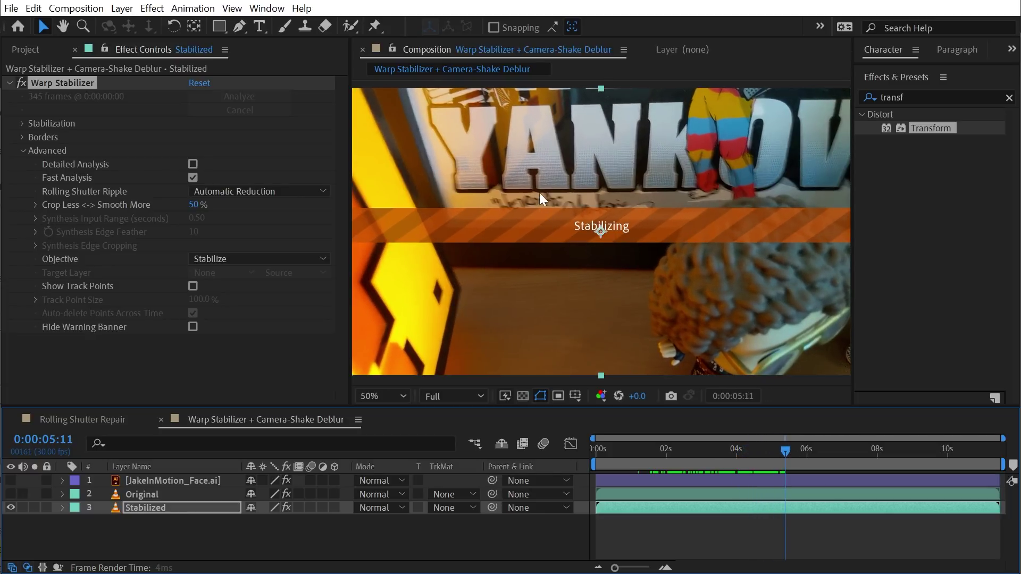
pyautogui.scroll(1, 548, 198)
pyautogui.moveTo(463, 132); pyautogui.dragTo(680, 214)
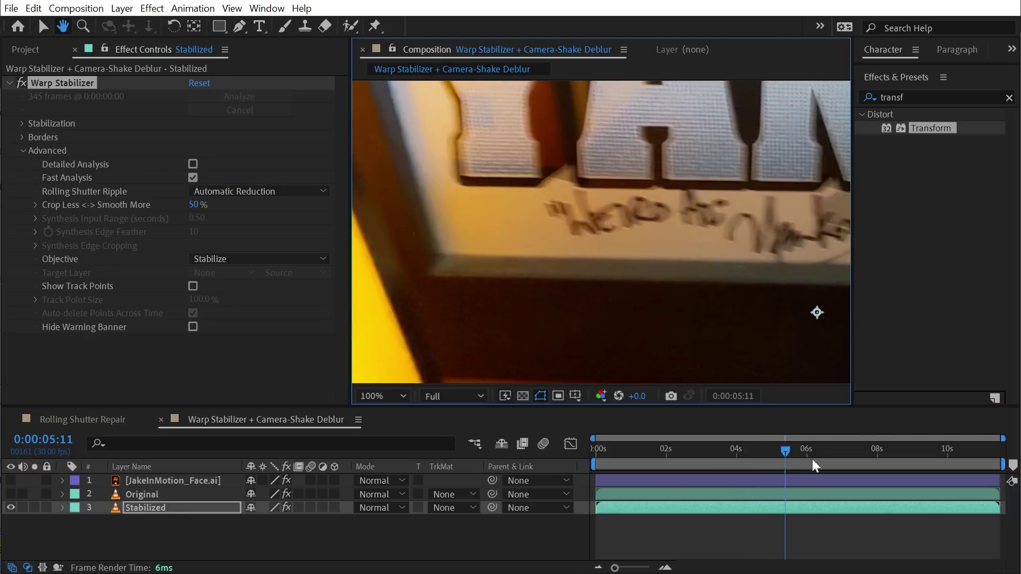
pyautogui.moveTo(785, 450)
pyautogui.mouseDown()
pyautogui.moveTo(769, 454)
pyautogui.moveTo(783, 454)
pyautogui.mouseUp()
pyautogui.press('space')
pyautogui.press('v')
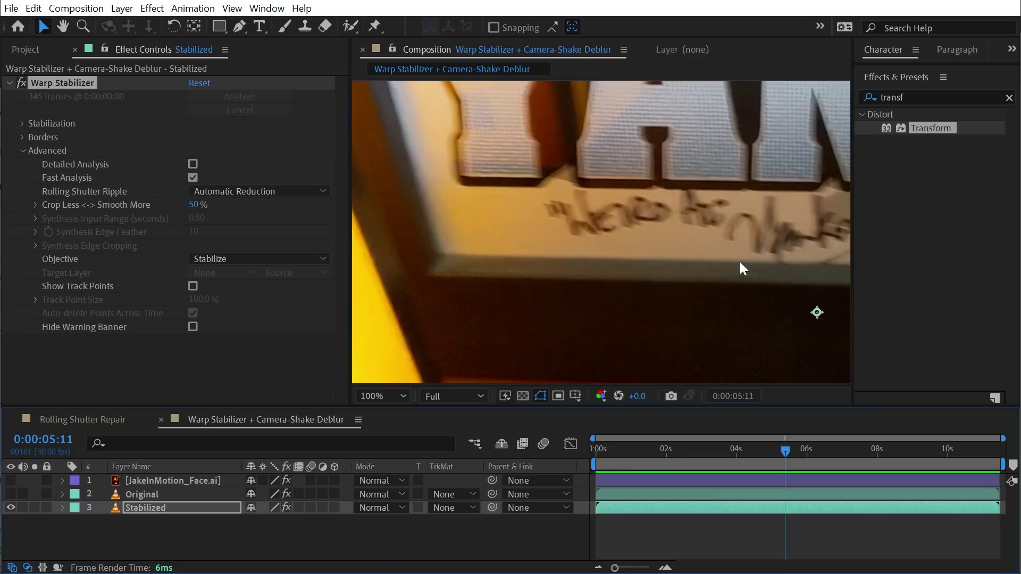
pyautogui.click(9, 83)
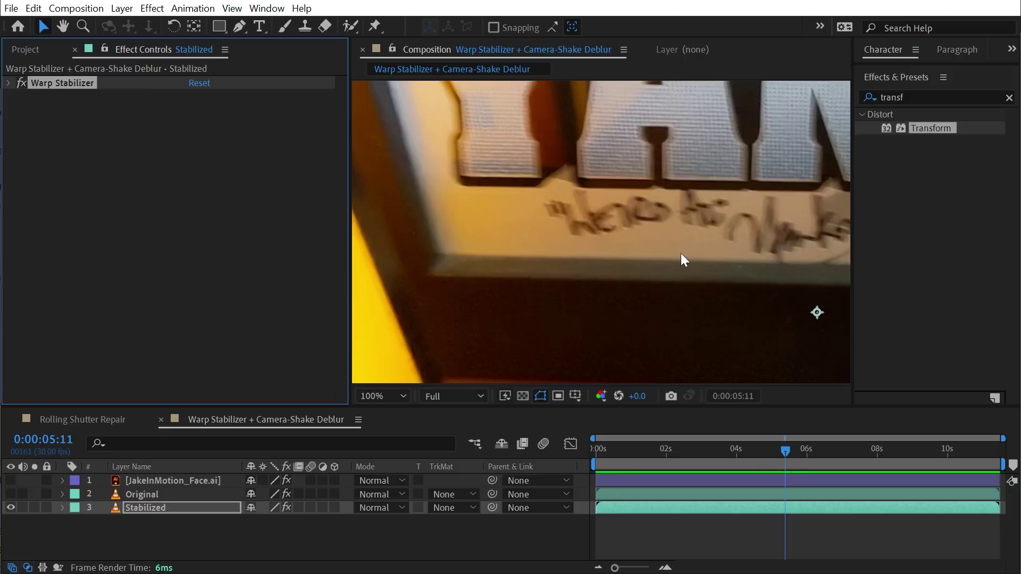
# Find the Camera-Shake Deblur effect and apply it to the Stabilized layer, with the signature magnified for inspection.
pyautogui.click(904, 97)
pyautogui.write('camera')
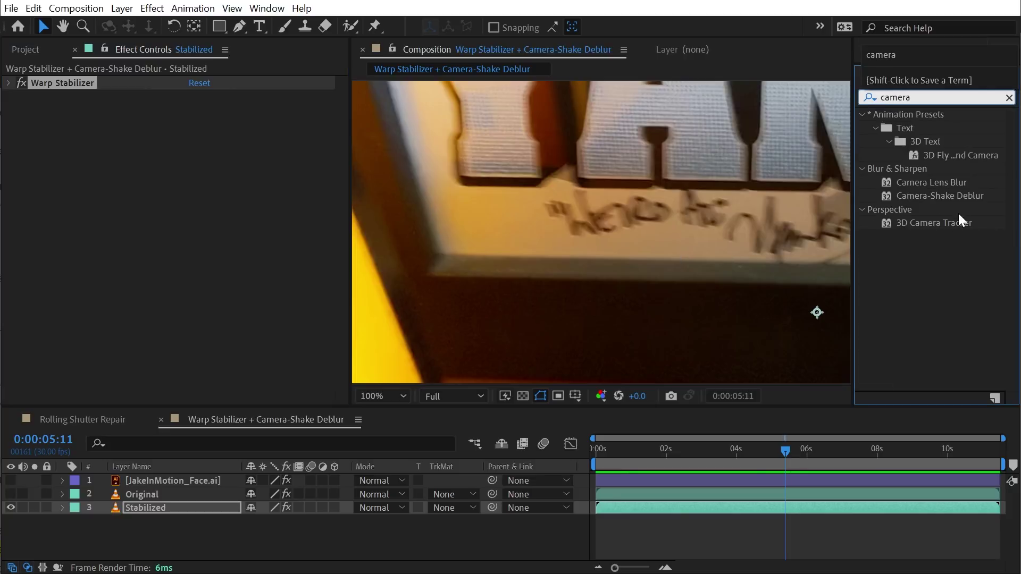
pyautogui.click(930, 196)
pyautogui.moveTo(968, 197); pyautogui.dragTo(198, 219)
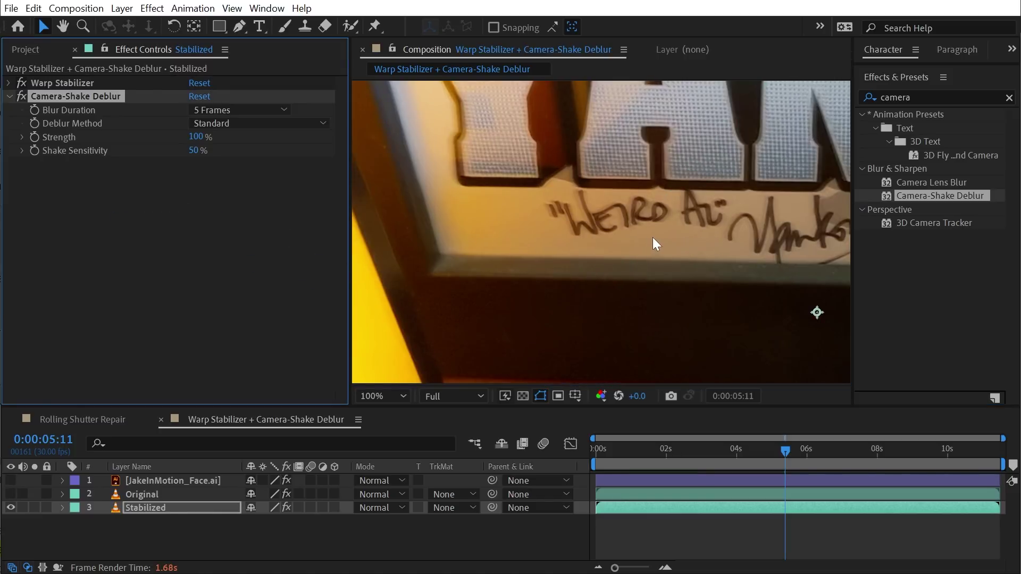
pyautogui.press('.')
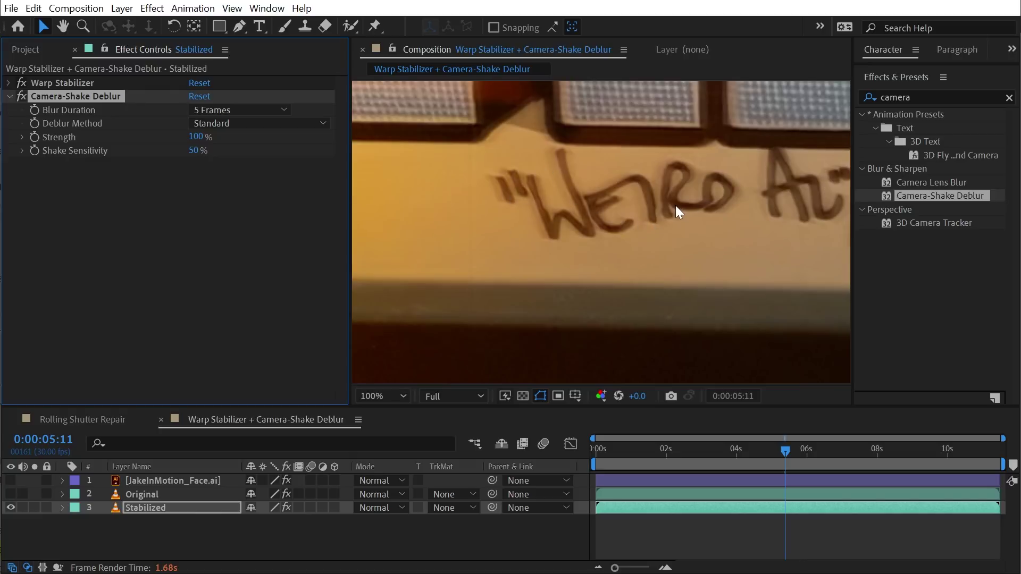
# Compare the signature with Camera-Shake Deblur off and on, and play the footage from 0:00:04:26 with the effect disabled.
pyautogui.press(',')
pyautogui.click(21, 96)
pyautogui.click(19, 95)
pyautogui.press(',')
pyautogui.moveTo(790, 454); pyautogui.dragTo(770, 454)
pyautogui.click(22, 97)
pyautogui.press('space')
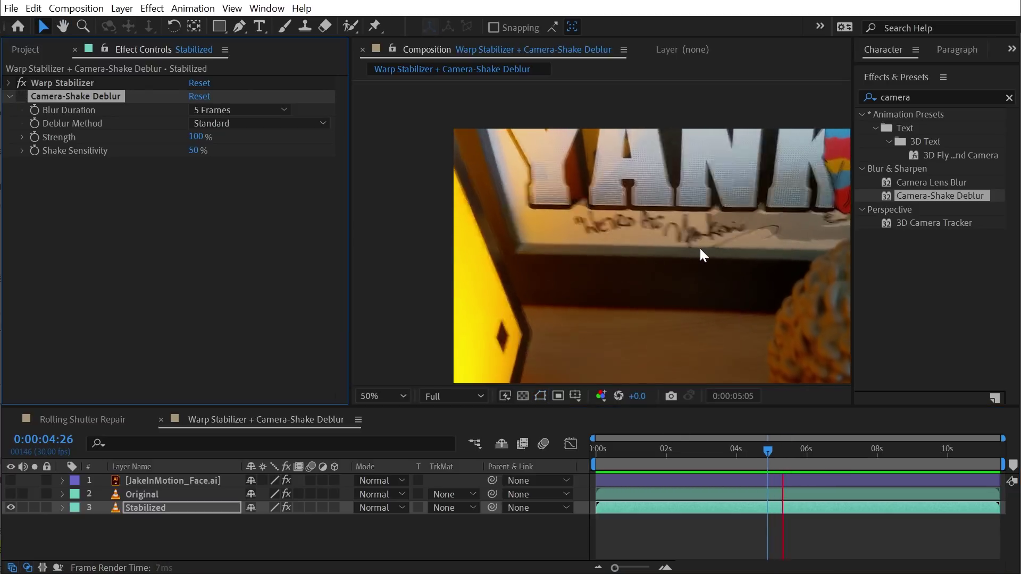
pyautogui.press('space')
# Return to the blurred signature frame near 0:00:05:11 and compare it at 100% zoom with Camera-Shake Deblur on and off.
pyautogui.scroll(2, 709, 260)
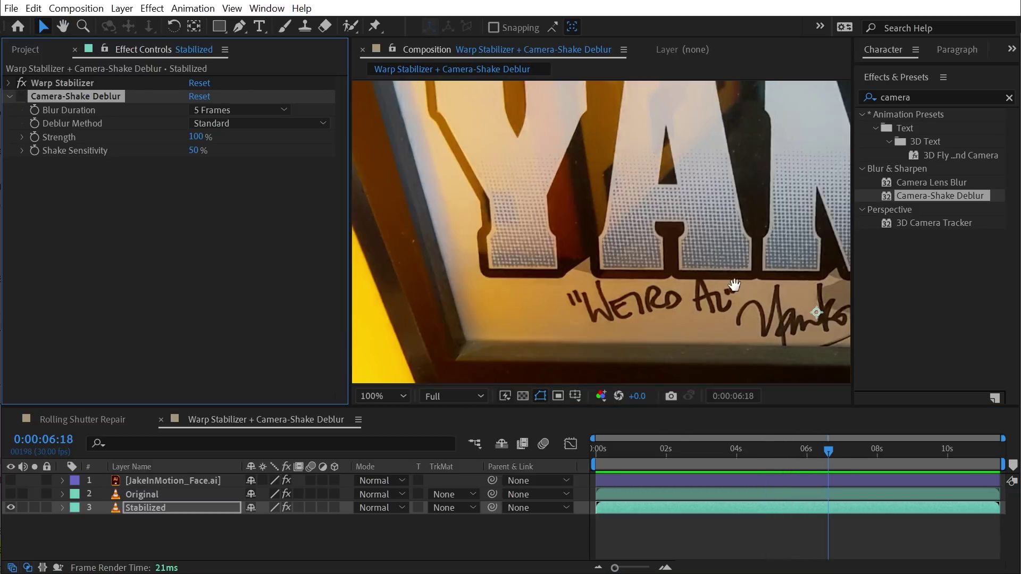
pyautogui.moveTo(713, 284); pyautogui.dragTo(593, 166)
pyautogui.moveTo(828, 451); pyautogui.dragTo(781, 451)
pyautogui.press('space')
pyautogui.press('v')
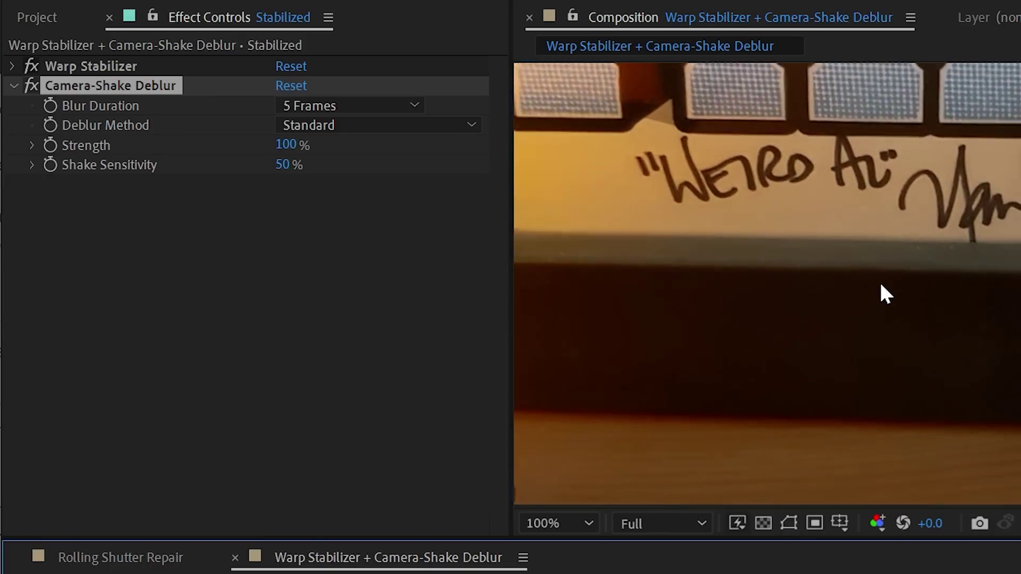
pyautogui.click(30, 84)
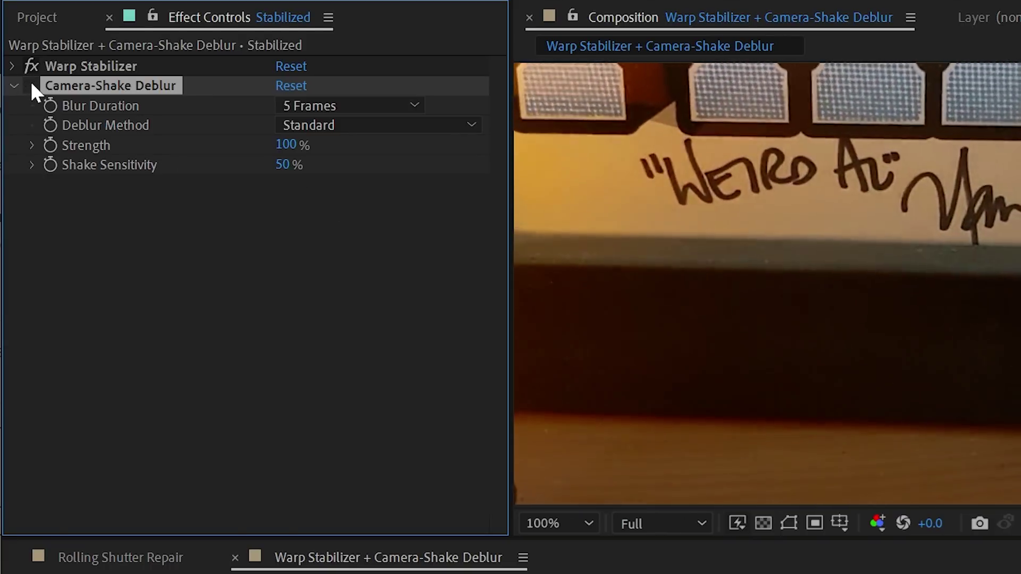
pyautogui.click(31, 84)
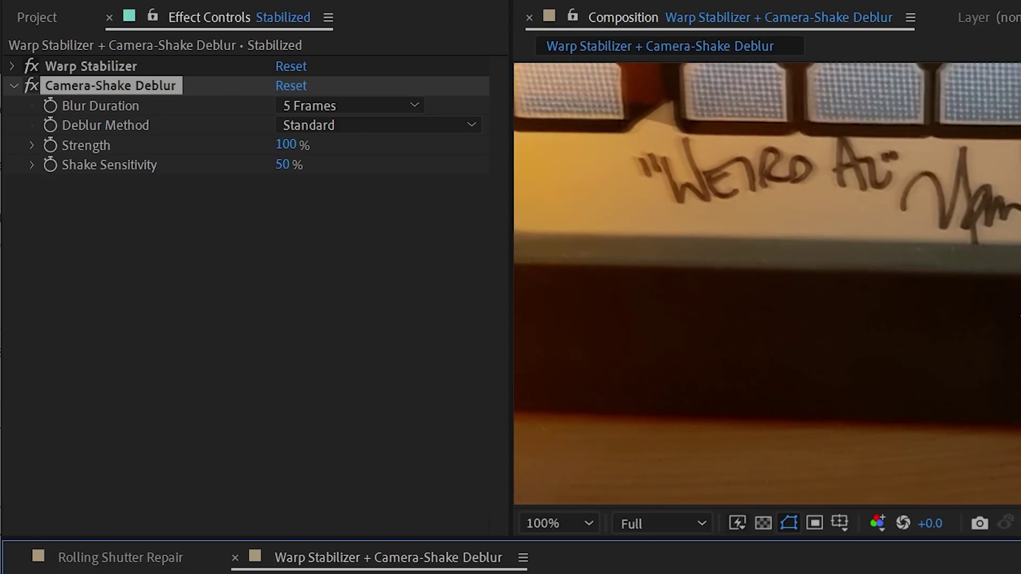
# Inspect the deblurred signature at 200% zoom, toggling the effect, and widen the composition view.
pyautogui.scroll(1, 767, 168)
pyautogui.moveTo(722, 162); pyautogui.dragTo(899, 386)
pyautogui.click(32, 82)
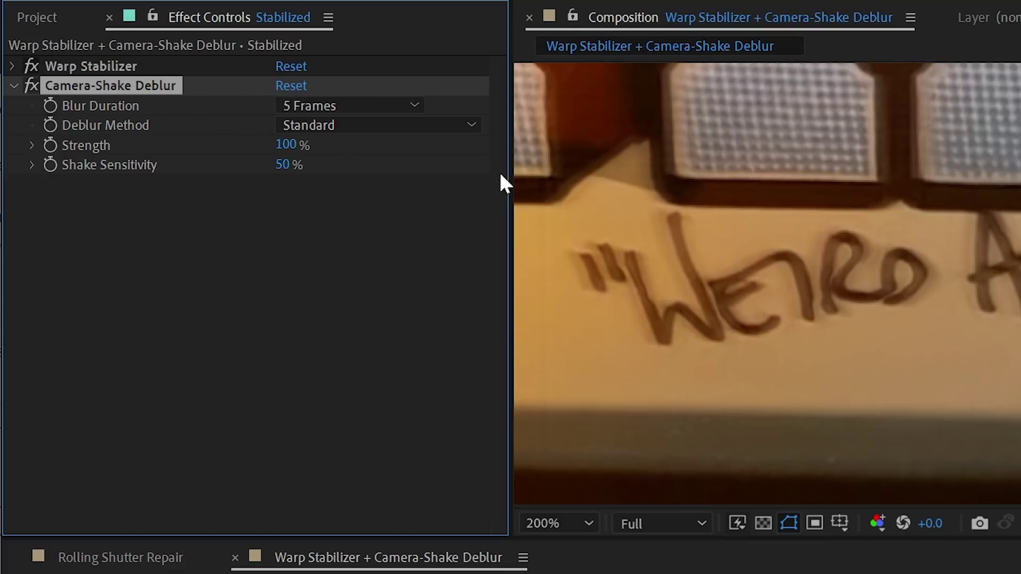
pyautogui.moveTo(511, 165); pyautogui.dragTo(420, 164)
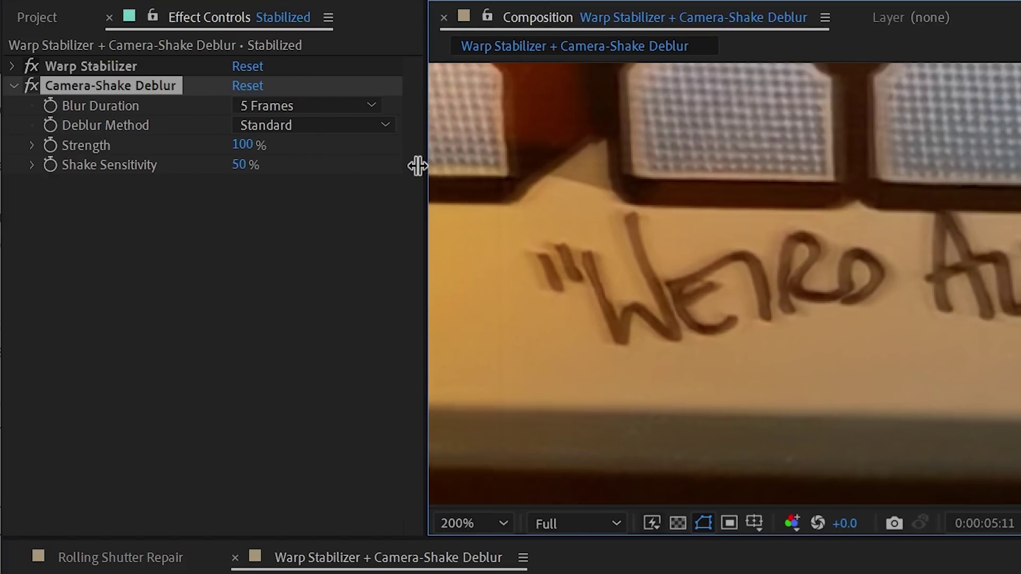
# Try Camera-Shake Deblur Blur Durations of 7 Frames and 9 Frames, and return the setting to 5 Frames.
pyautogui.click(269, 105)
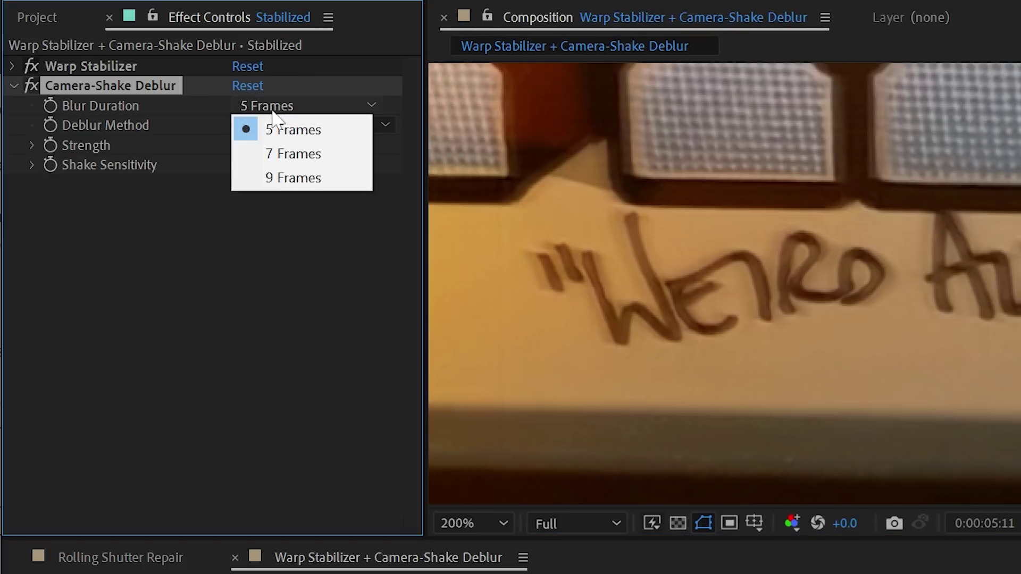
pyautogui.click(301, 161)
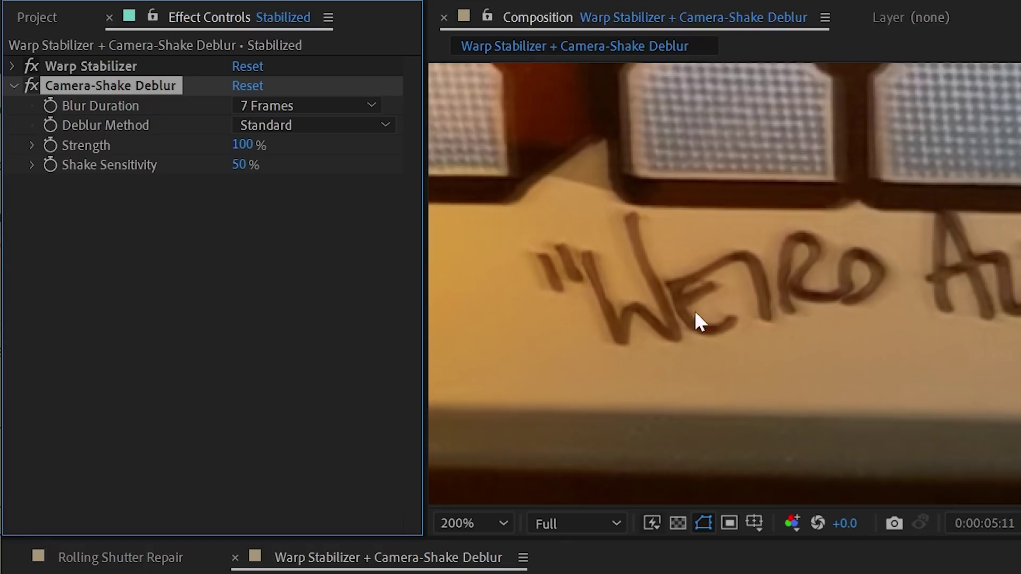
pyautogui.click(330, 106)
pyautogui.click(280, 177)
pyautogui.click(284, 108)
pyautogui.click(287, 129)
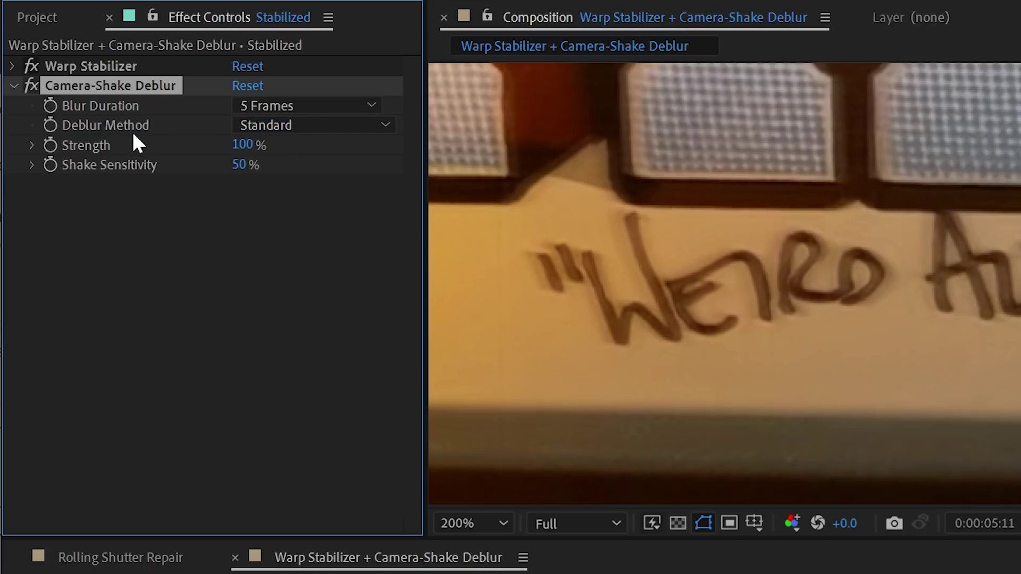
# Try the High Quality (slower) Deblur Method and switch it back to Standard.
pyautogui.click(268, 126)
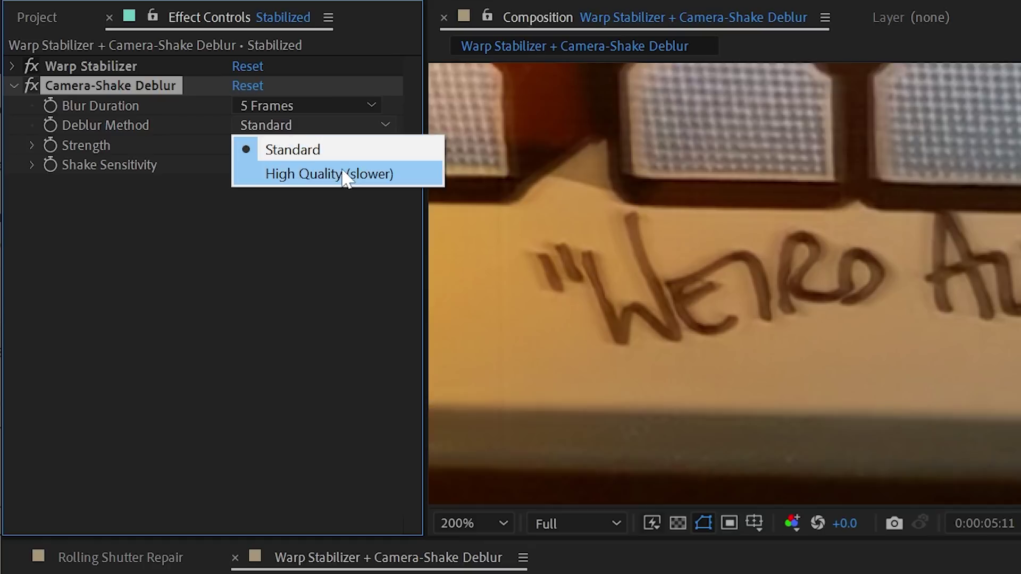
pyautogui.click(346, 180)
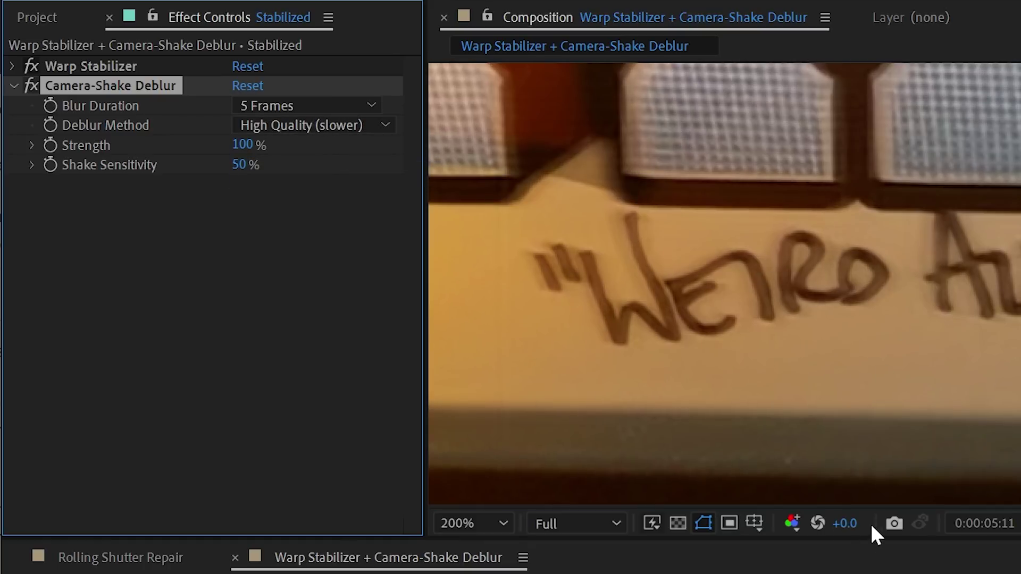
pyautogui.click(339, 126)
pyautogui.click(298, 150)
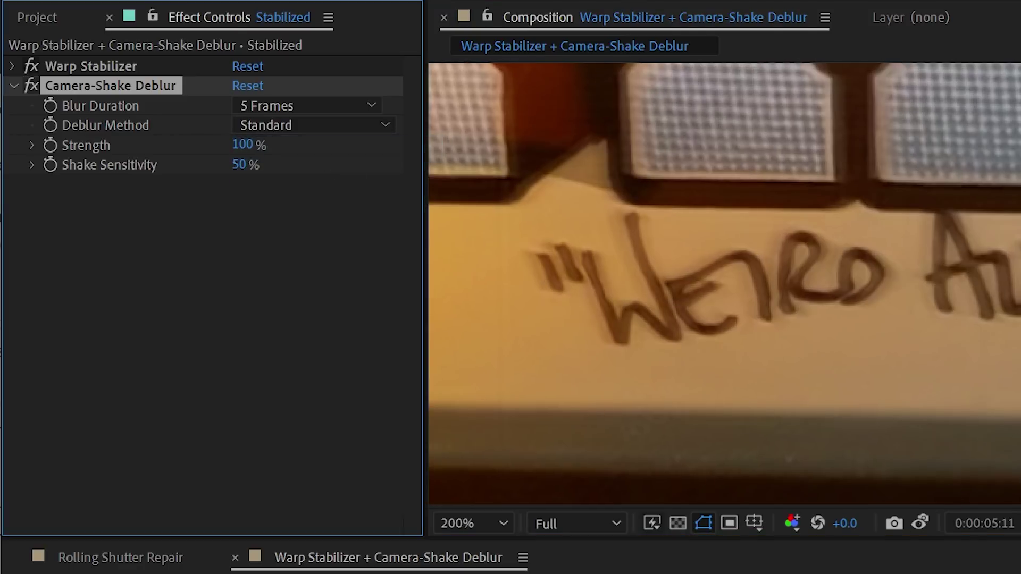
# Compare the stored snapshot with the current Standard deblur of the signature several times.
pyautogui.click(916, 521)
pyautogui.click(919, 524)
pyautogui.click(918, 524)
pyautogui.click(918, 524)
pyautogui.click(919, 524)
pyautogui.click(919, 524)
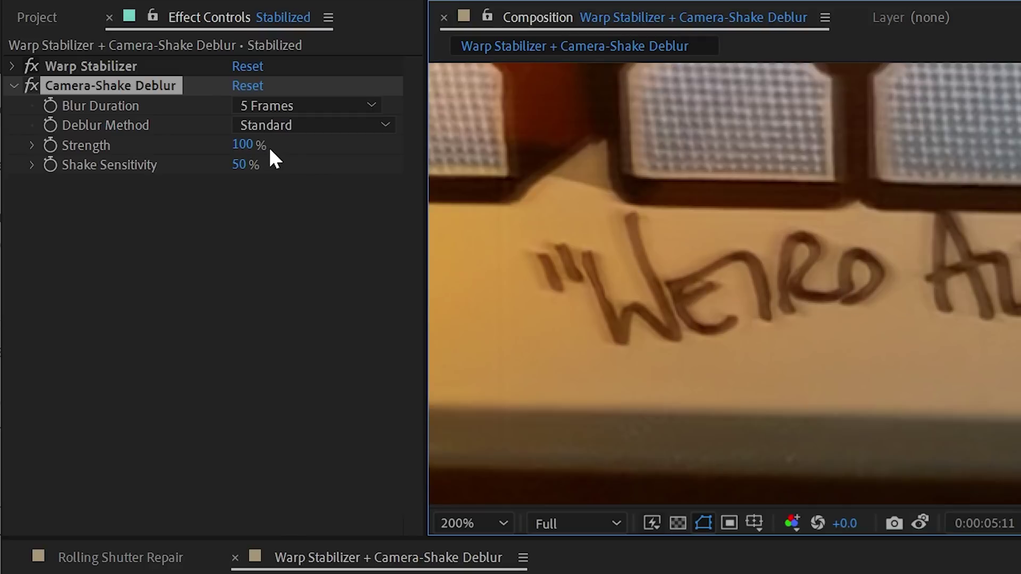
# Set the Camera-Shake Deblur Strength to 200% and compare the signature with the effect off and on.
pyautogui.moveTo(250, 153); pyautogui.dragTo(754, 169)
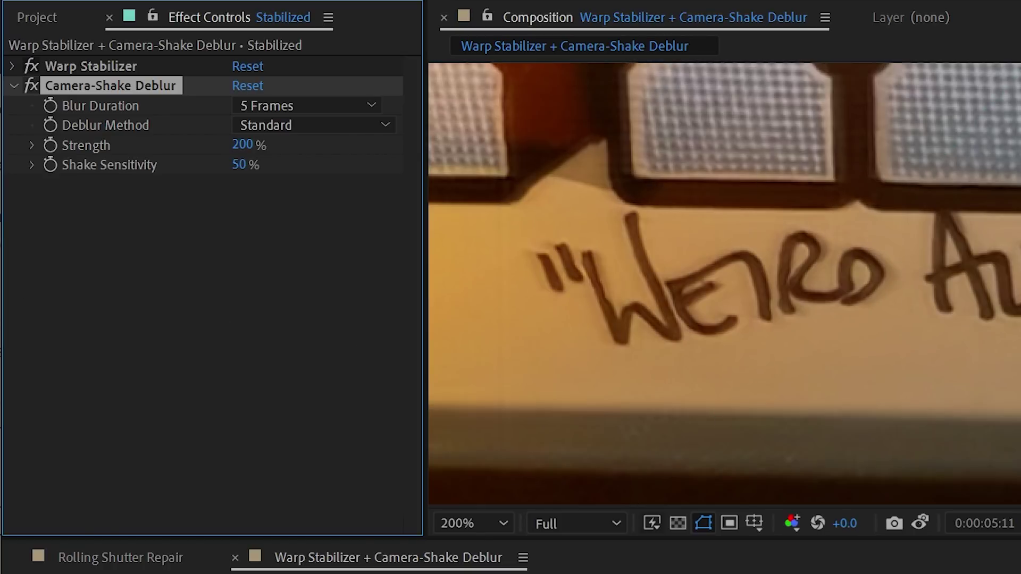
pyautogui.click(31, 84)
pyautogui.click(30, 82)
# Try a Camera-Shake Deblur Strength of 100% and undo that change.
pyautogui.click(240, 144)
pyautogui.write('100')
pyautogui.press('Return')
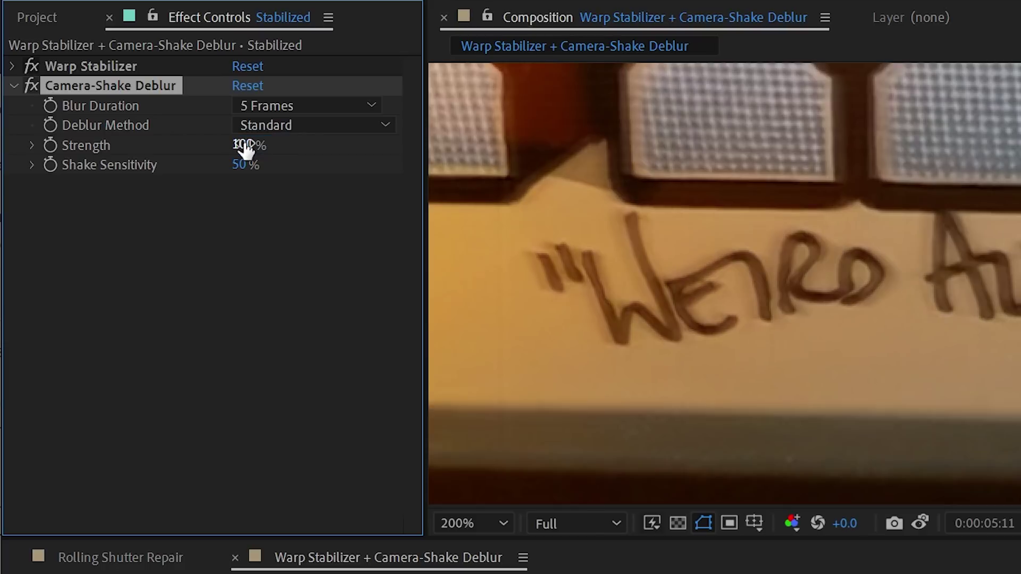
pyautogui.hotkey('ctrl', 'z')
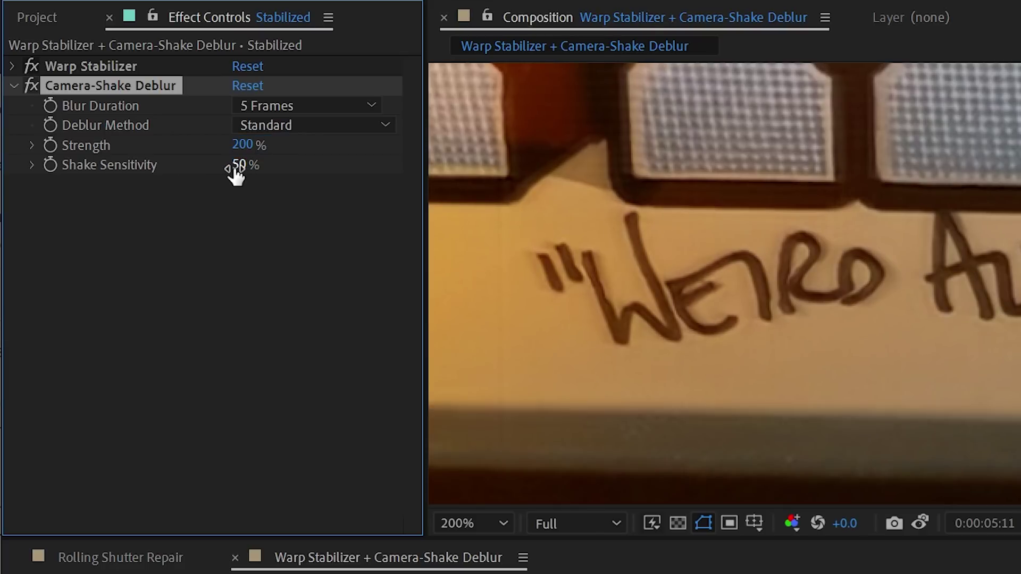
# Try different Shake Sensitivity values down to 4% and compare the signature with the effect off and on.
pyautogui.moveTo(232, 171); pyautogui.dragTo(273, 173)
pyautogui.moveTo(244, 167); pyautogui.dragTo(137, 165)
pyautogui.moveTo(237, 166); pyautogui.dragTo(262, 164)
pyautogui.moveTo(239, 165); pyautogui.dragTo(221, 177)
pyautogui.click(28, 83)
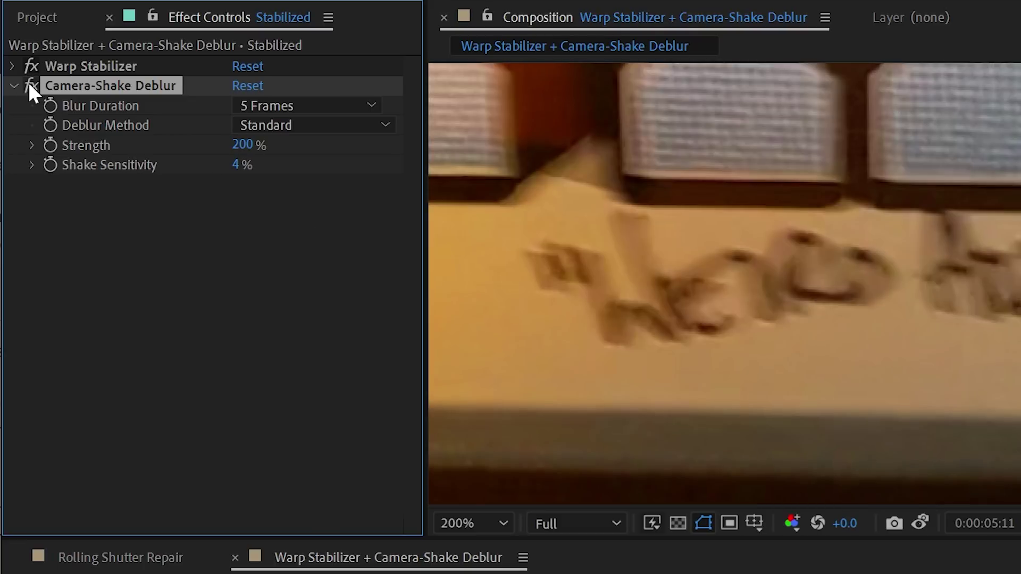
pyautogui.click(28, 84)
# Try a Shake Sensitivity of 1% and undo that change.
pyautogui.click(239, 166)
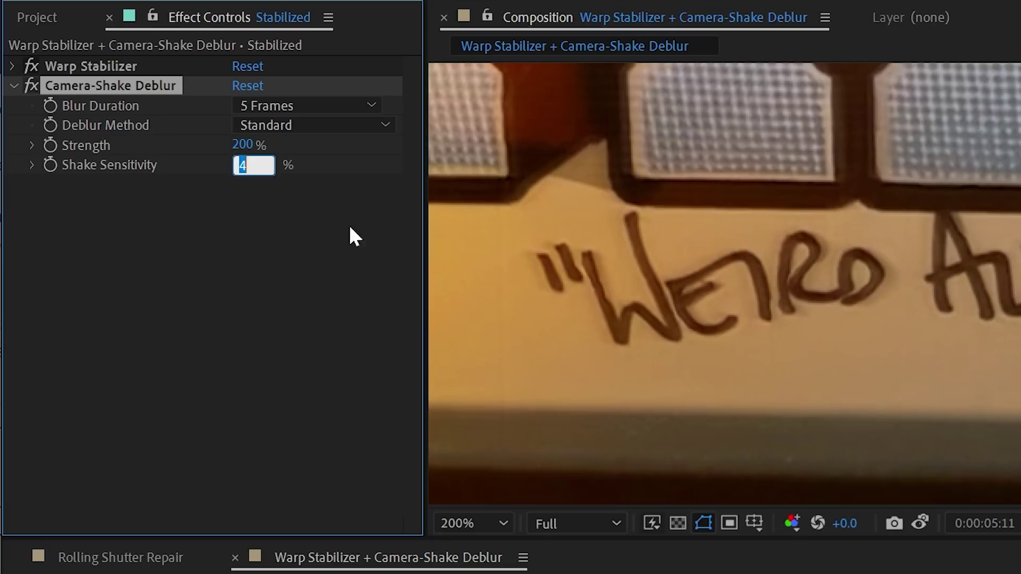
pyautogui.write('1')
pyautogui.press('Return')
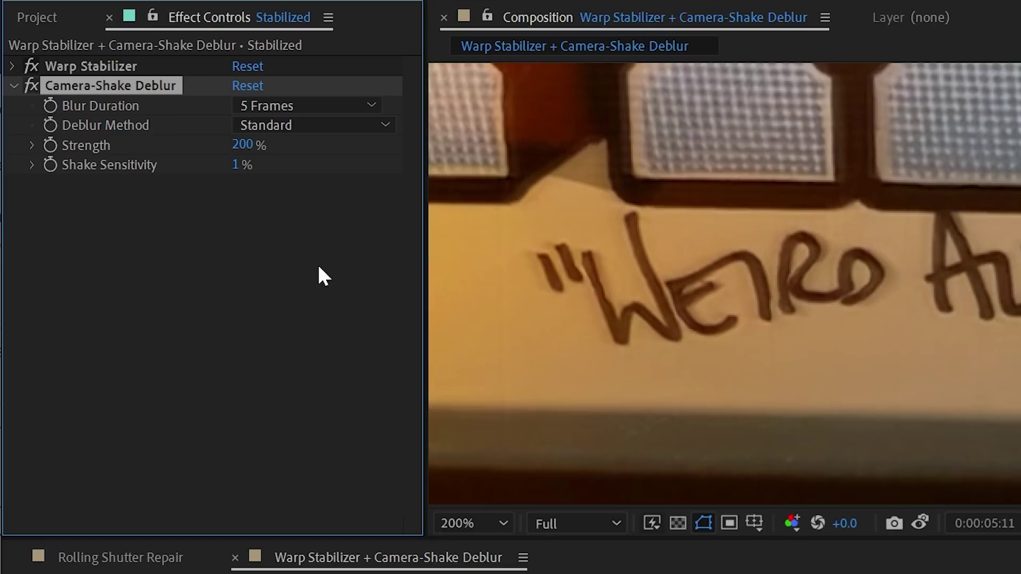
pyautogui.hotkey('ctrl', 'z')
# Try a higher Shake Sensitivity, set it back to 50%, and view the whole frame at 50% zoom.
pyautogui.moveTo(239, 166); pyautogui.dragTo(565, 184)
pyautogui.click(240, 164)
pyautogui.write('50')
pyautogui.press('Return')
pyautogui.scroll(-2, 879, 283)
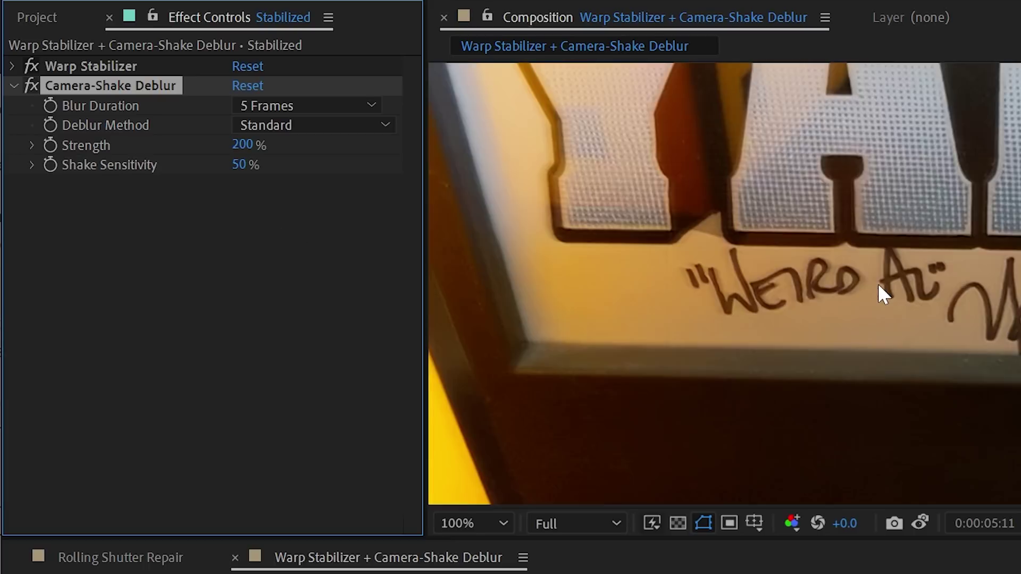
pyautogui.scroll(-2, 803, 266)
pyautogui.moveTo(1005, 327); pyautogui.dragTo(913, 264)
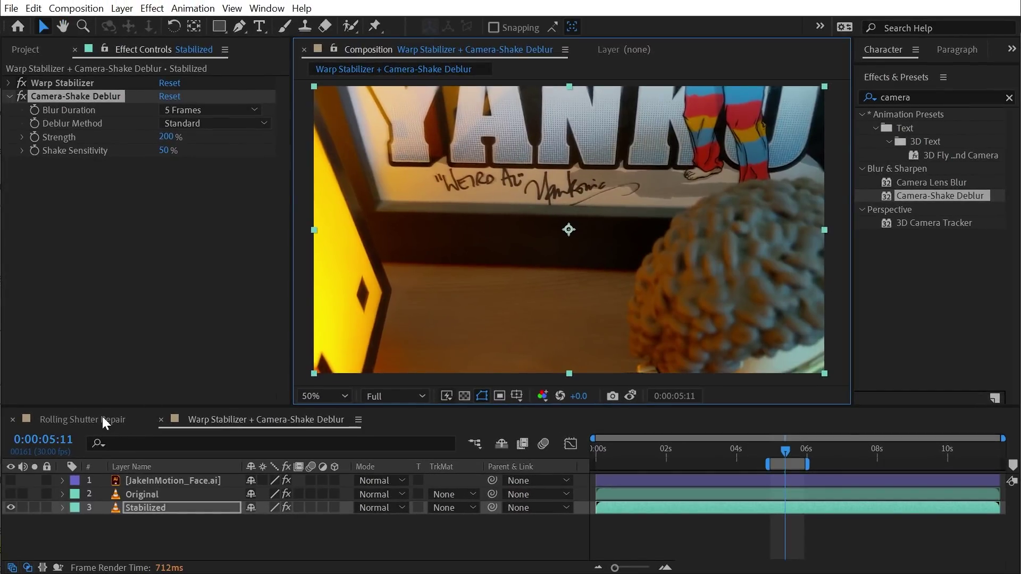
# Open the Rolling Shutter Repair composition, play the clip, and go to the distorted frame at 0:00:00:12.
pyautogui.click(104, 419)
pyautogui.click(676, 450)
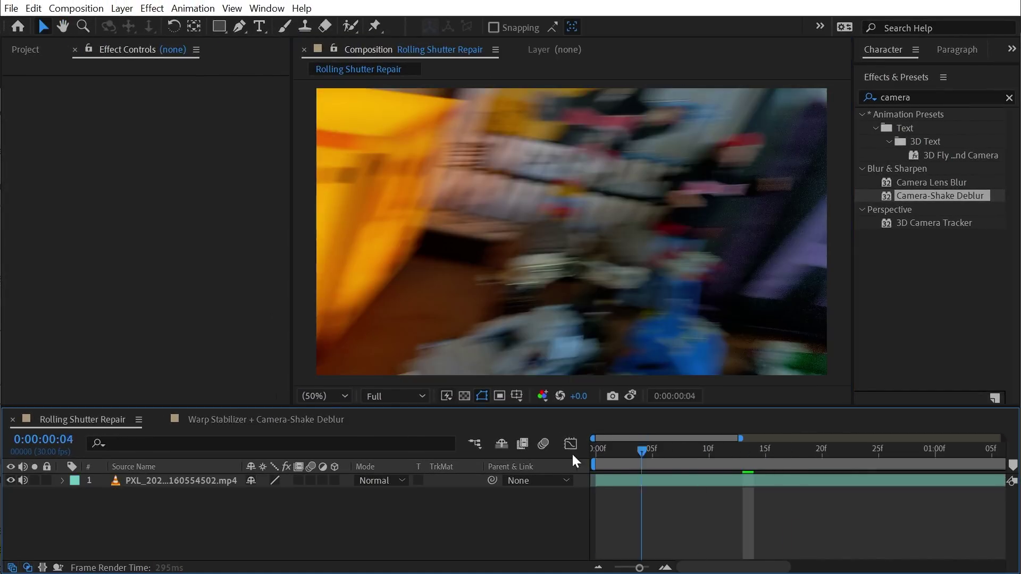
pyautogui.press('space')
pyautogui.press('space')
pyautogui.scroll(-4, 696, 477)
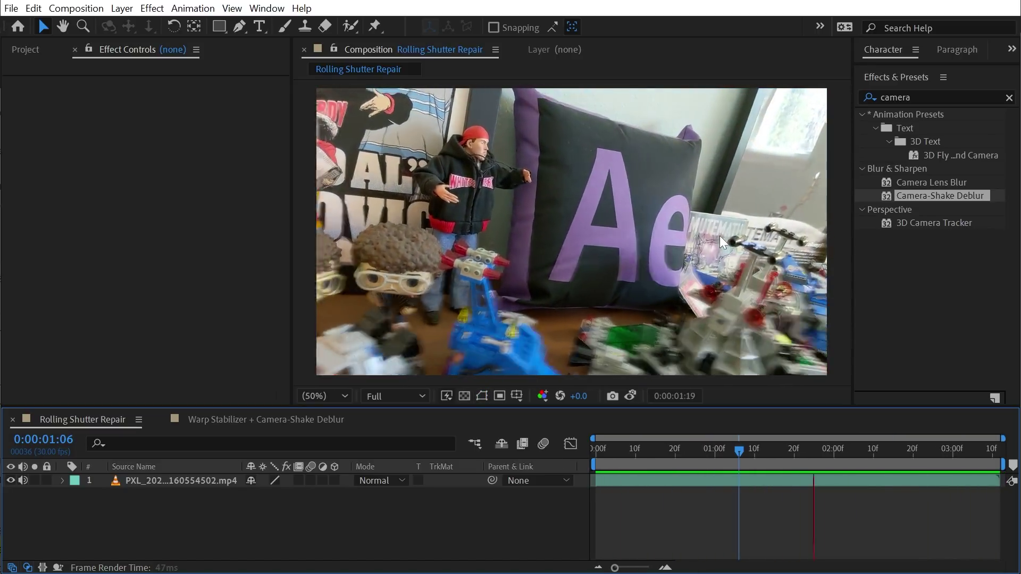
pyautogui.moveTo(632, 455)
pyautogui.mouseDown()
pyautogui.moveTo(661, 451)
pyautogui.moveTo(643, 449)
pyautogui.mouseUp()
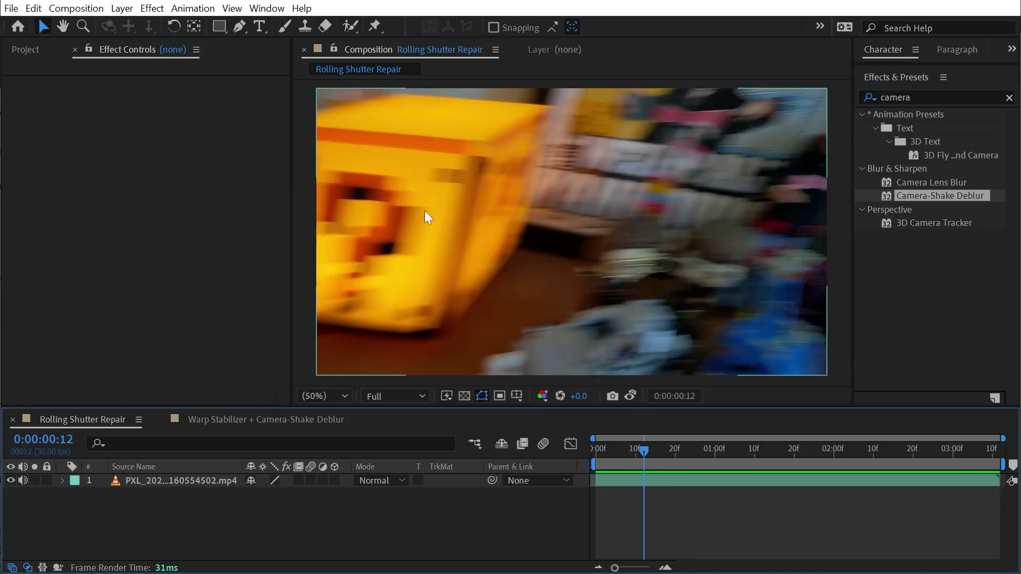
# Apply the Rolling Shutter Repair effect to the clip, play it, and check the frame at 0:00:00:05.
pyautogui.click(978, 98)
pyautogui.write('rolling')
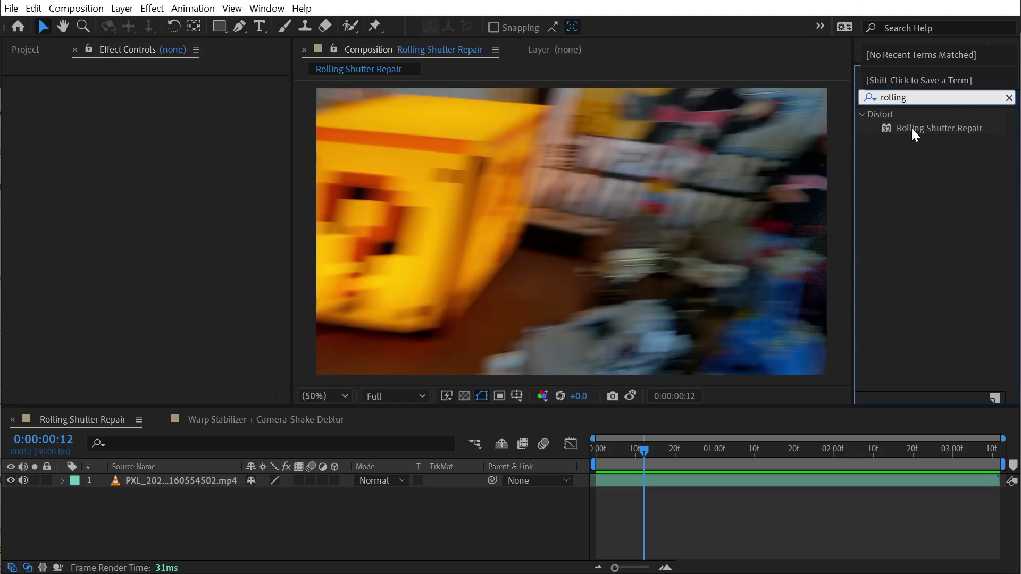
pyautogui.moveTo(911, 129); pyautogui.dragTo(579, 229)
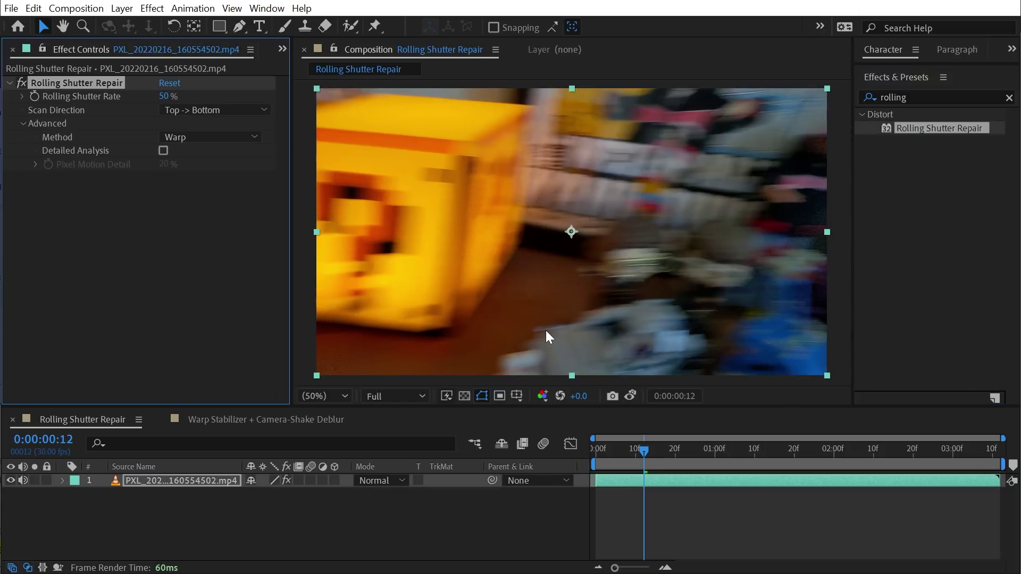
pyautogui.press('space')
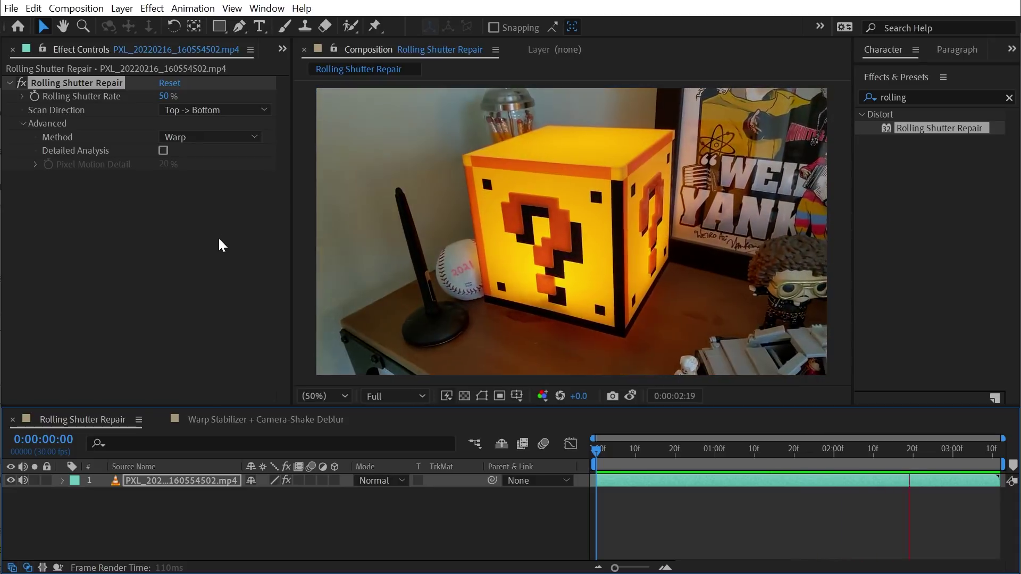
pyautogui.moveTo(639, 461); pyautogui.dragTo(615, 451)
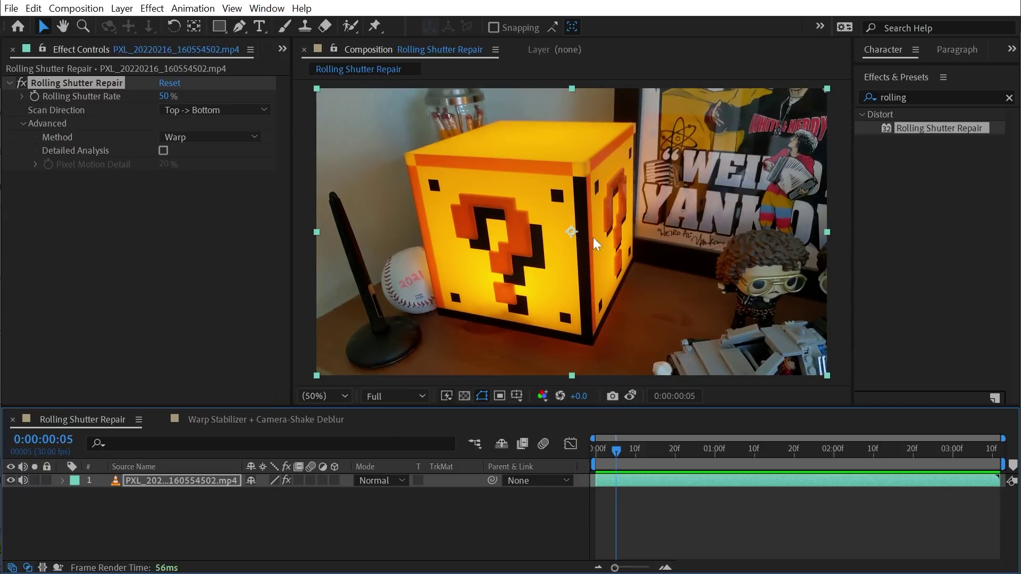
# Set the Rolling Shutter Rate to 100% at the blurred frame 0:00:00:13 and play the clip.
pyautogui.moveTo(618, 452); pyautogui.dragTo(647, 450)
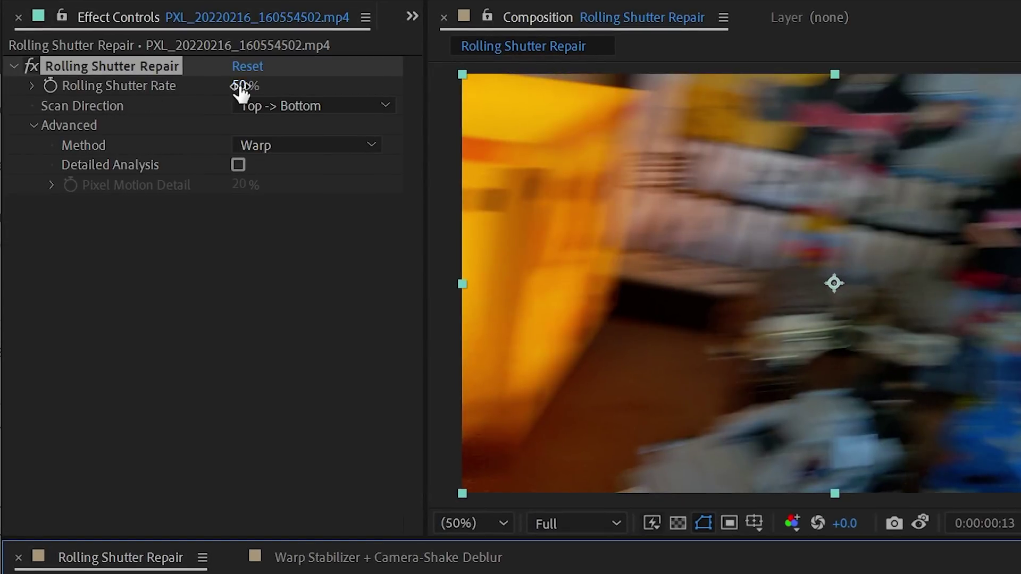
pyautogui.moveTo(241, 88); pyautogui.dragTo(369, 85)
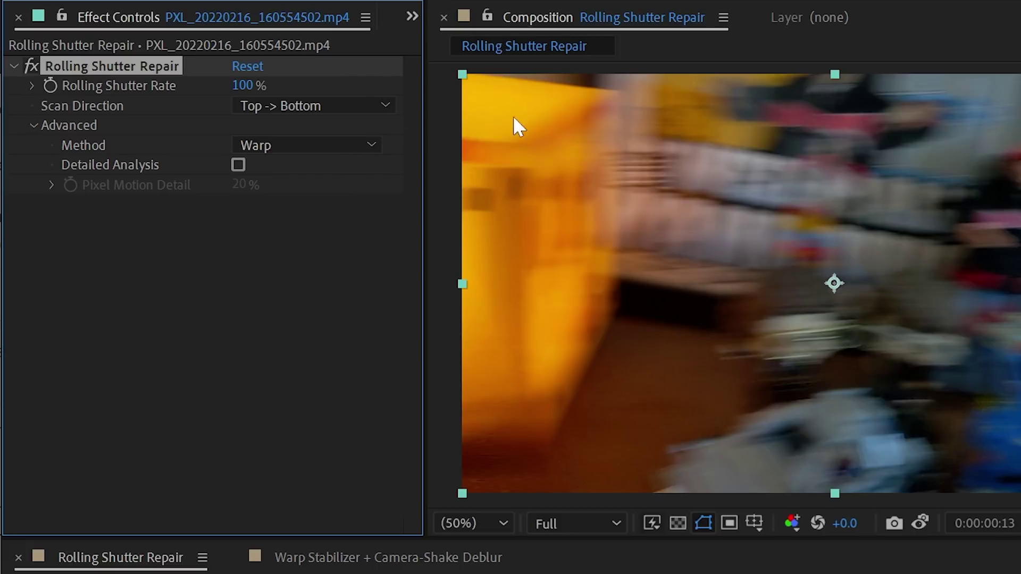
pyautogui.press('space')
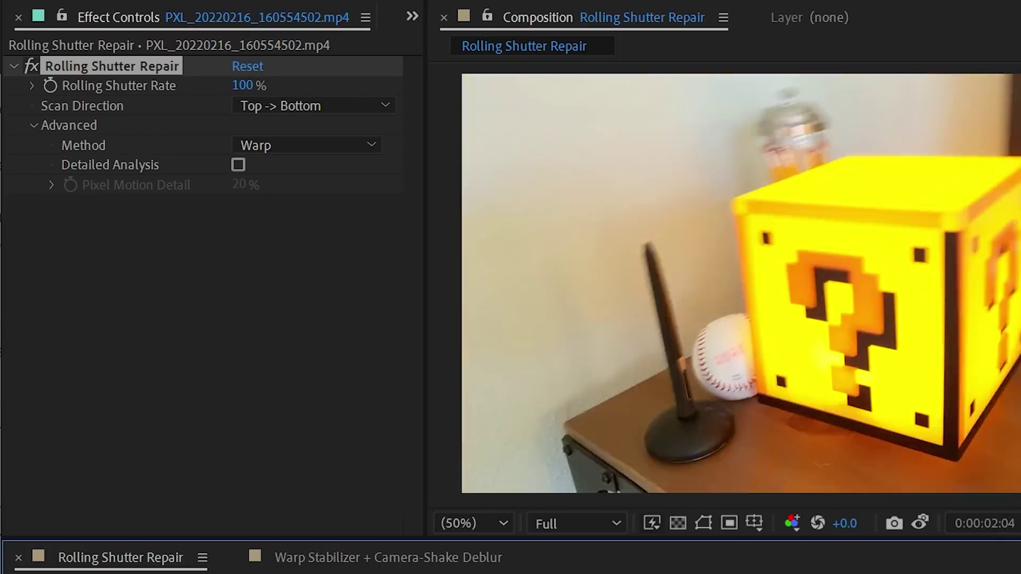
# Stop playback and set the Rolling Shutter Rate to 50% at frame 0:00:00:13.
pyautogui.press('space')
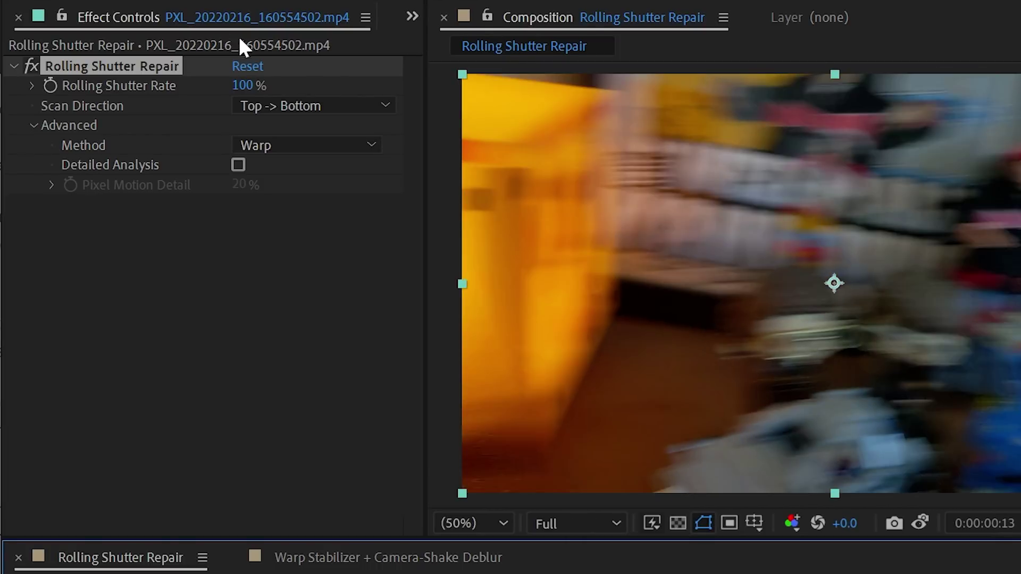
pyautogui.moveTo(242, 85); pyautogui.dragTo(100, 86)
pyautogui.click(245, 86)
pyautogui.write('50')
pyautogui.press('Return')
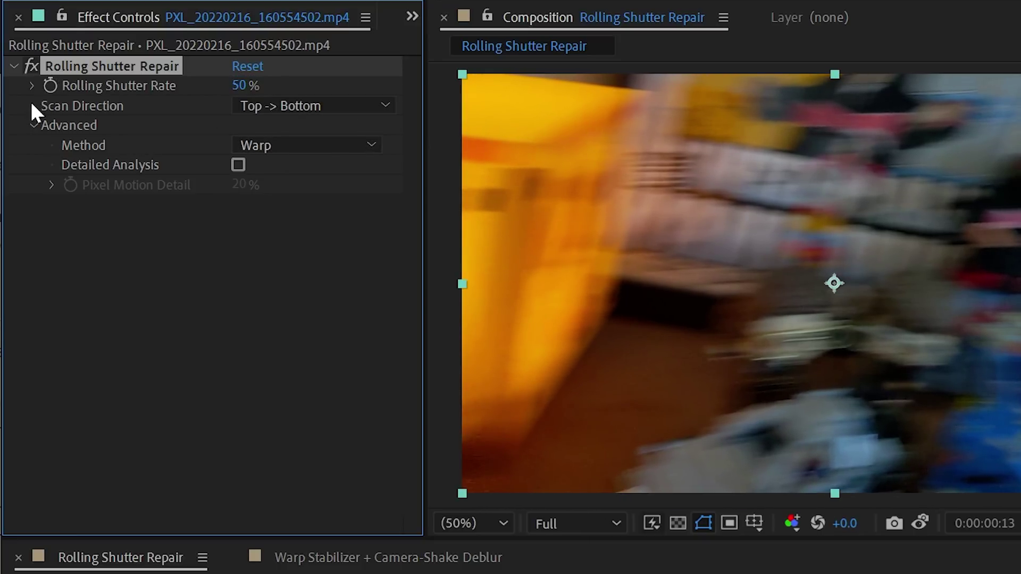
# Review the scan direction options, set Scan Direction to Bottom -> Top, and play the clip.
pyautogui.click(274, 105)
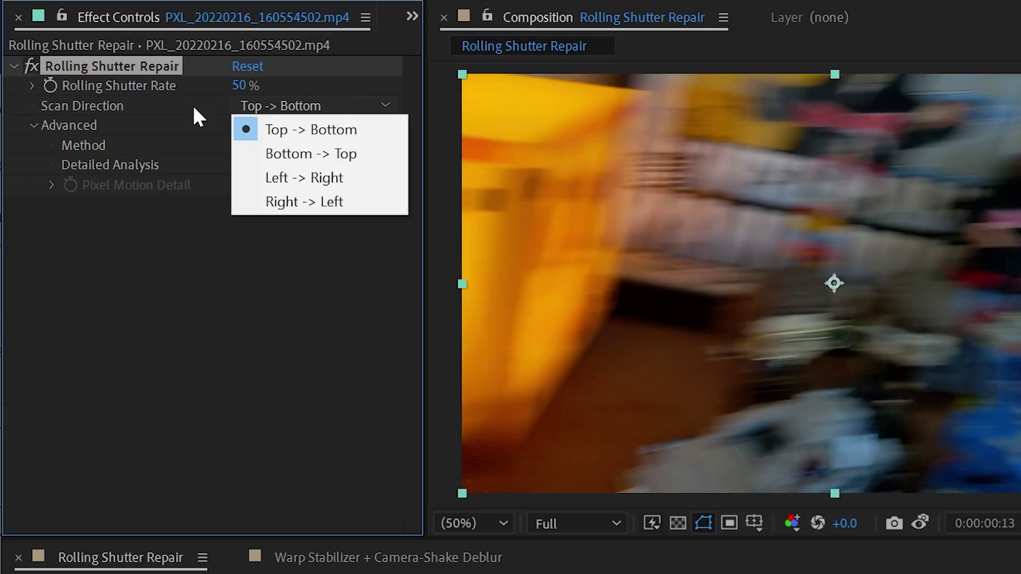
pyautogui.click(160, 147)
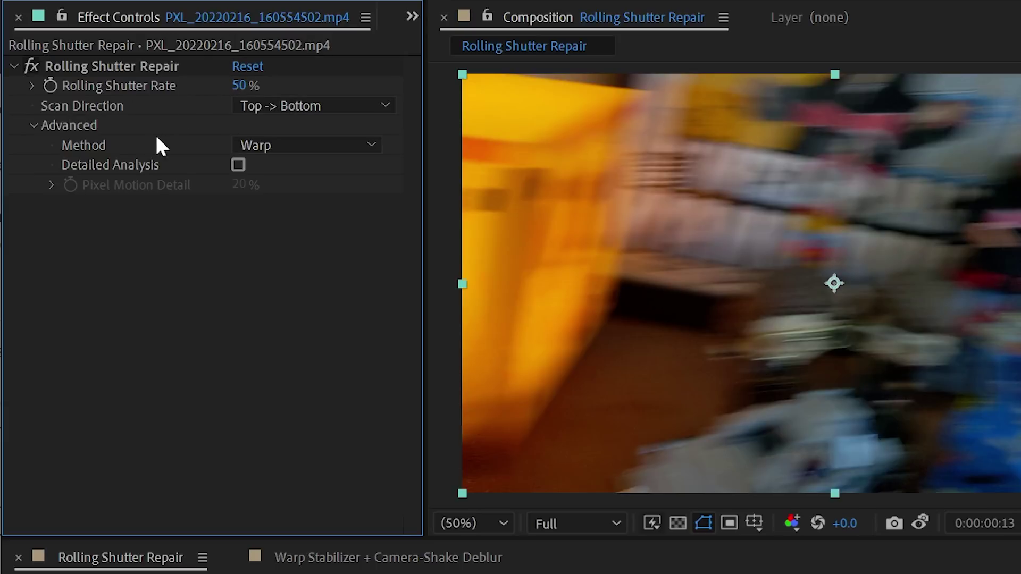
pyautogui.moveTo(1010, 573)
pyautogui.mouseDown()
pyautogui.moveTo(957, 573)
pyautogui.moveTo(1002, 573)
pyautogui.mouseUp()
pyautogui.moveTo(851, 573); pyautogui.dragTo(872, 573)
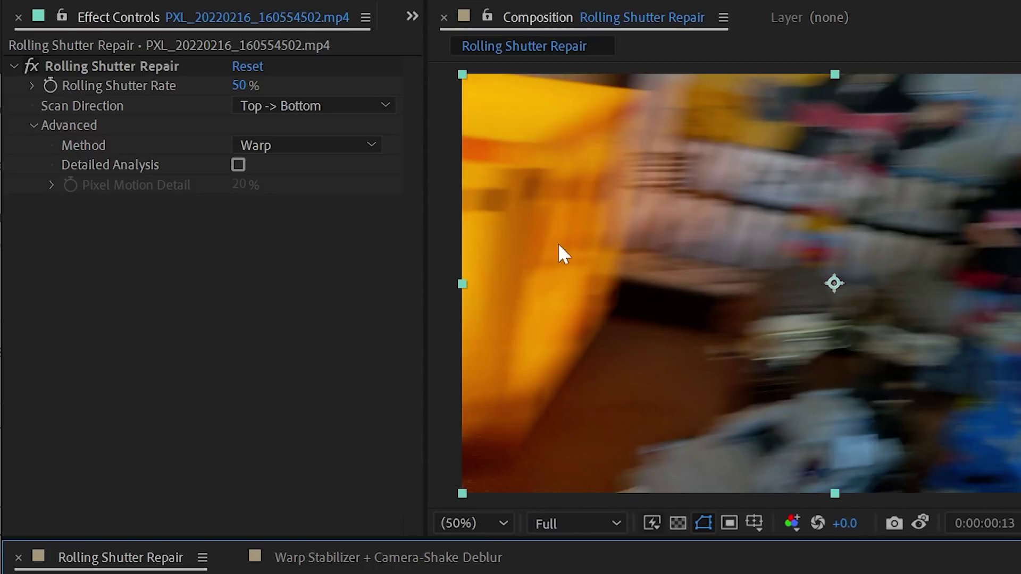
pyautogui.click(372, 106)
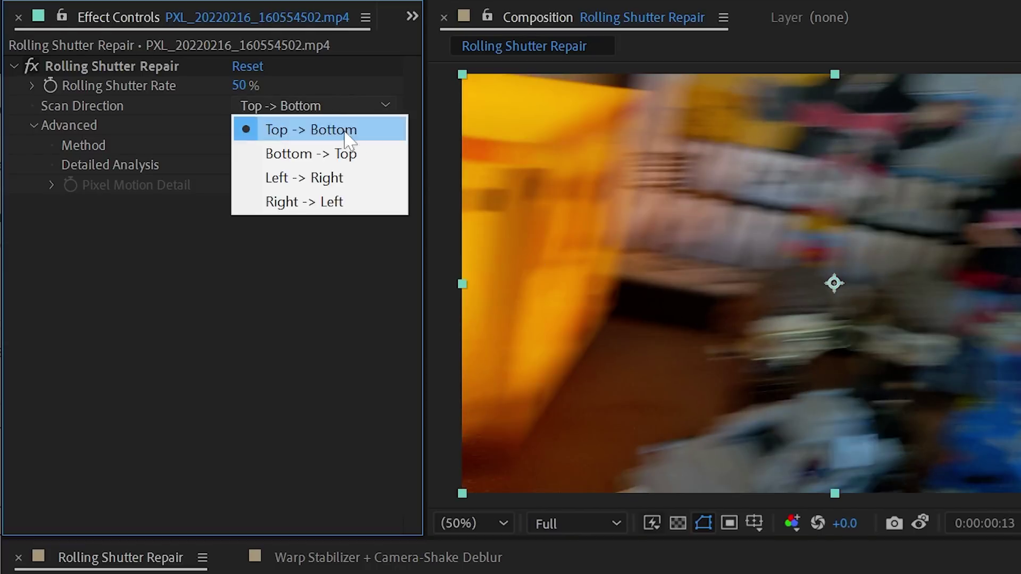
pyautogui.click(375, 154)
pyautogui.moveTo(949, 573)
pyautogui.mouseDown()
pyautogui.moveTo(1020, 573)
pyautogui.moveTo(941, 573)
pyautogui.mouseUp()
pyautogui.press('space')
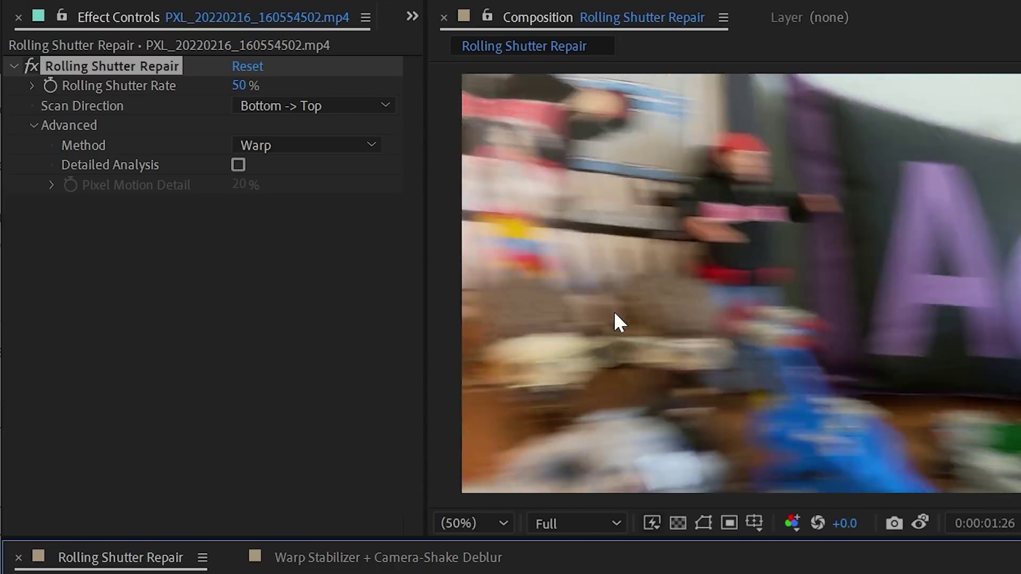
pyautogui.press('space')
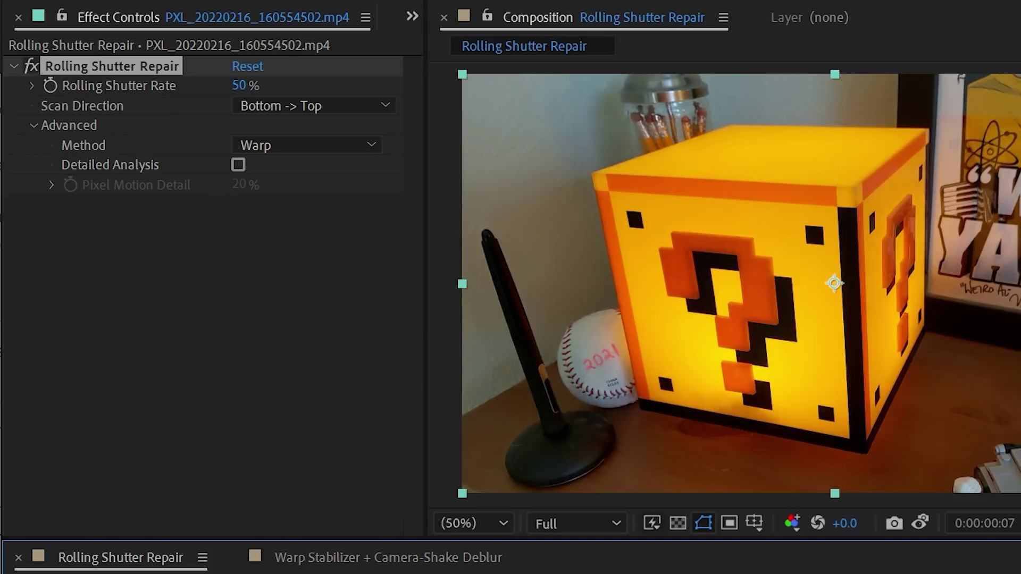
# Set Scan Direction to Left -> Right and check the result at frame 0:00:00:11.
pyautogui.click(333, 107)
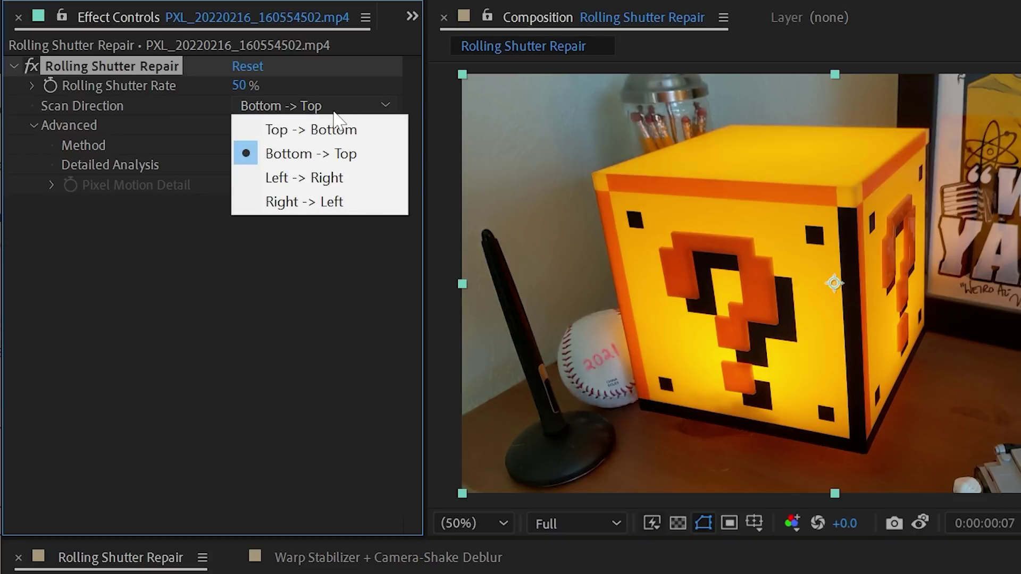
pyautogui.click(353, 178)
pyautogui.click(305, 107)
pyautogui.click(297, 367)
pyautogui.press('space')
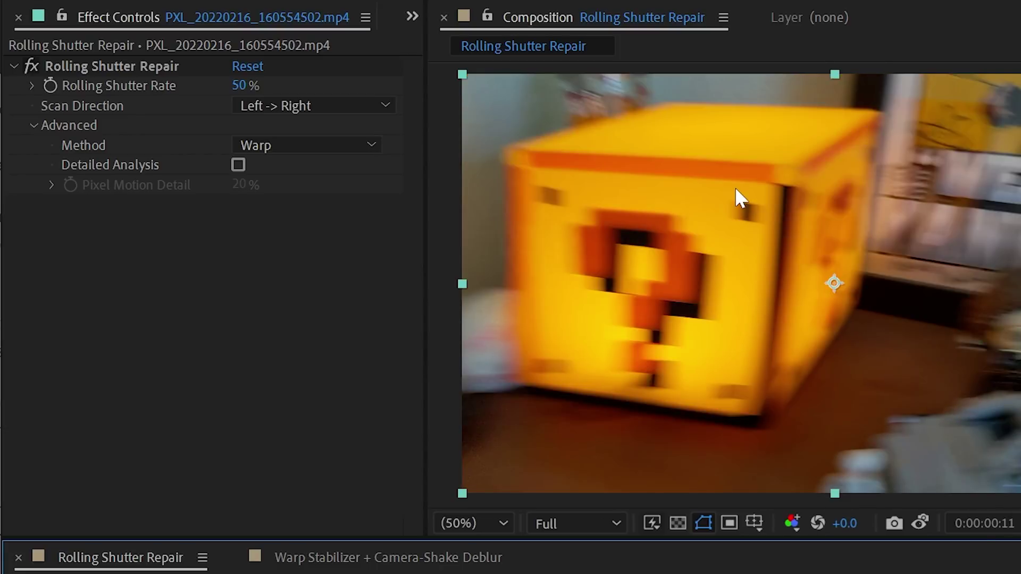
pyautogui.moveTo(245, 85); pyautogui.dragTo(171, 125)
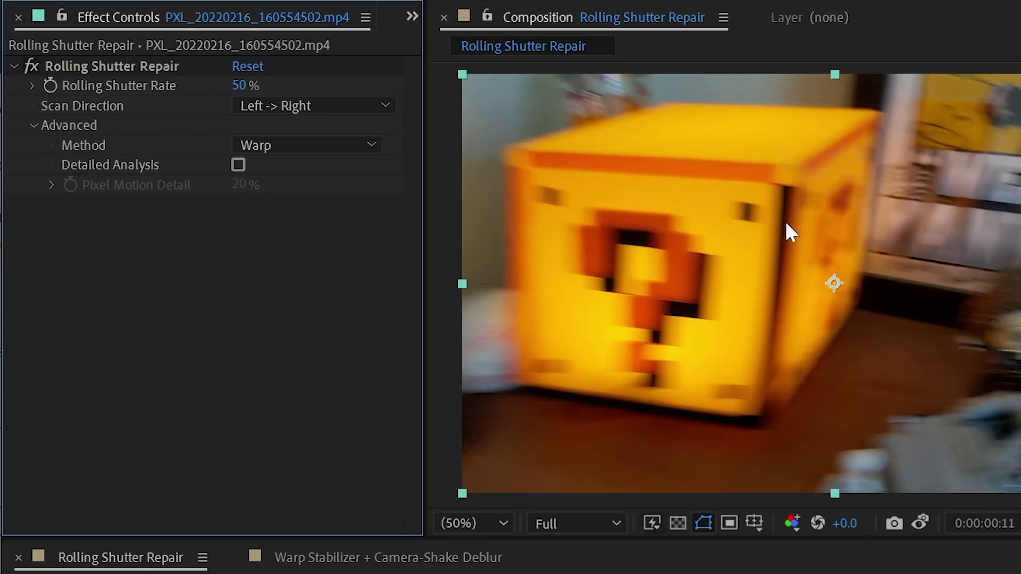
# Set Scan Direction back to Top -> Bottom and raise the Rolling Shutter Rate to 100% at frame 0:00:00:13.
pyautogui.click(337, 107)
pyautogui.click(330, 129)
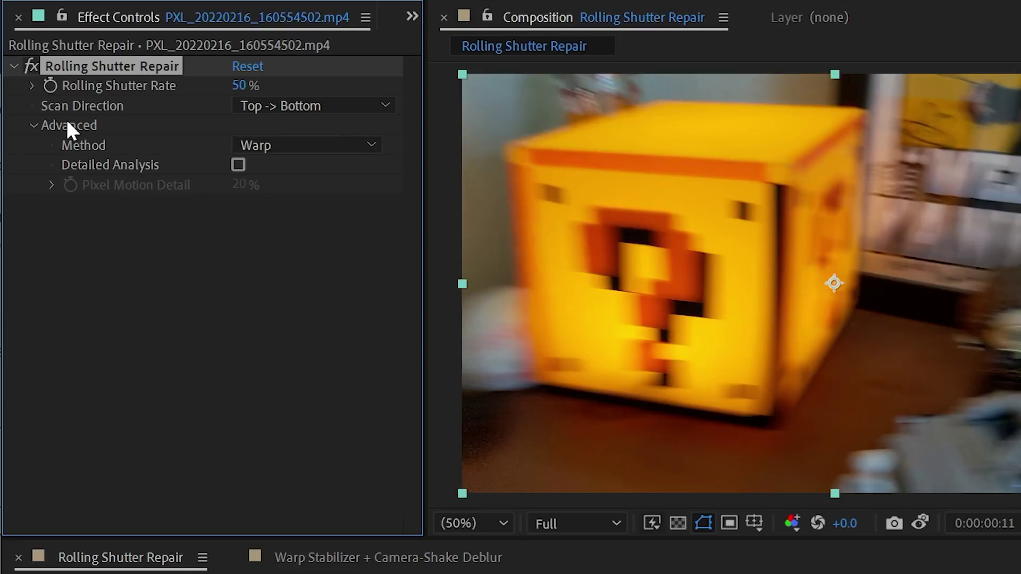
pyautogui.click(286, 143)
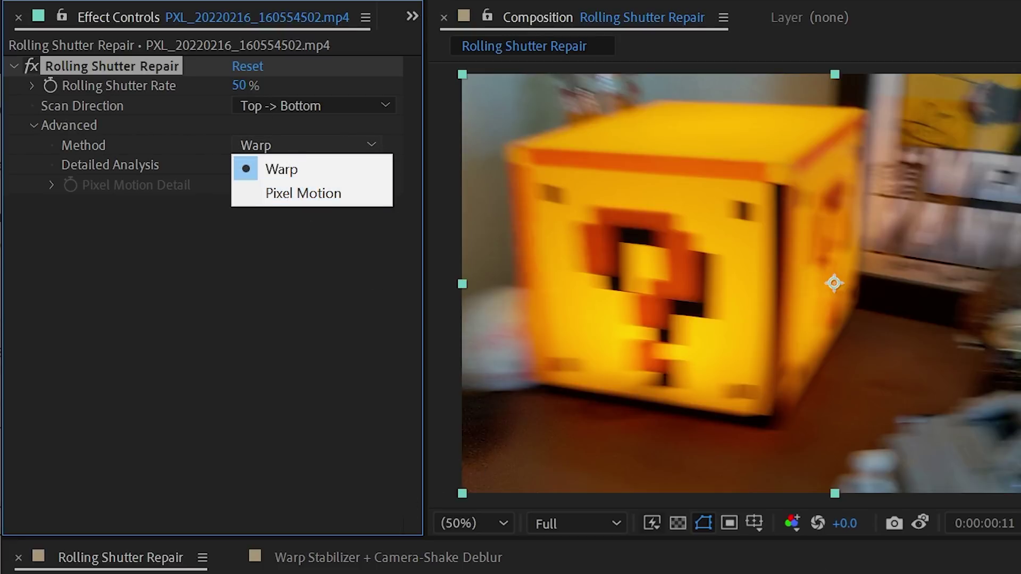
pyautogui.click(813, 572)
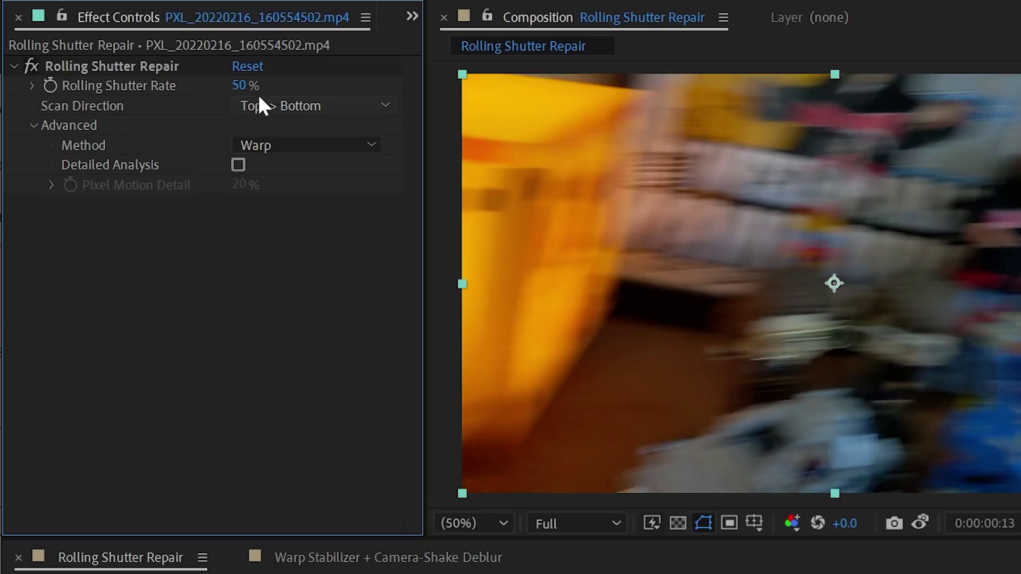
pyautogui.moveTo(242, 85); pyautogui.dragTo(622, 232)
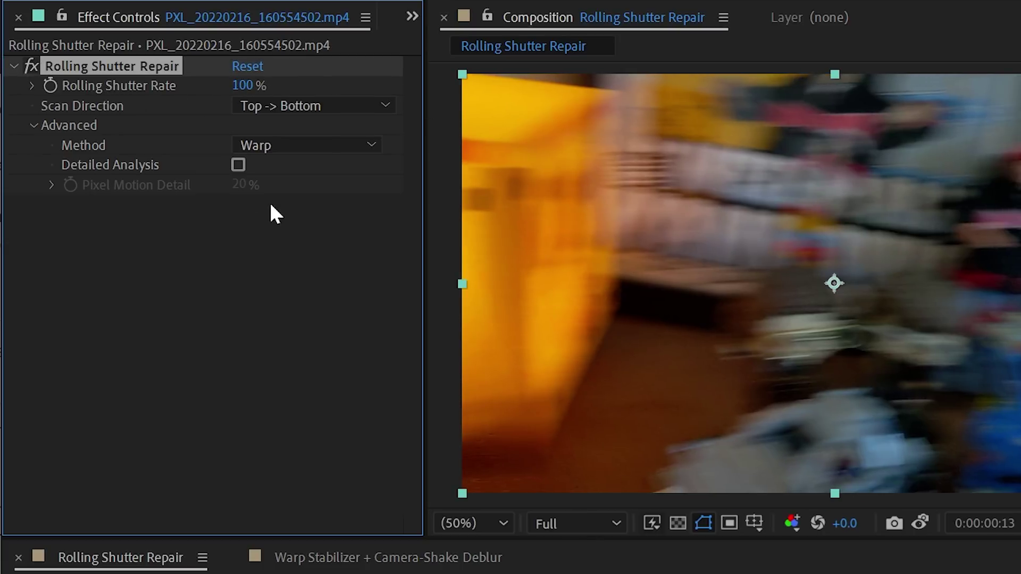
# Change the repair Method to Pixel Motion, compare frames 0:00:00:12 and 0:00:00:13, and play the clip.
pyautogui.click(282, 143)
pyautogui.click(338, 199)
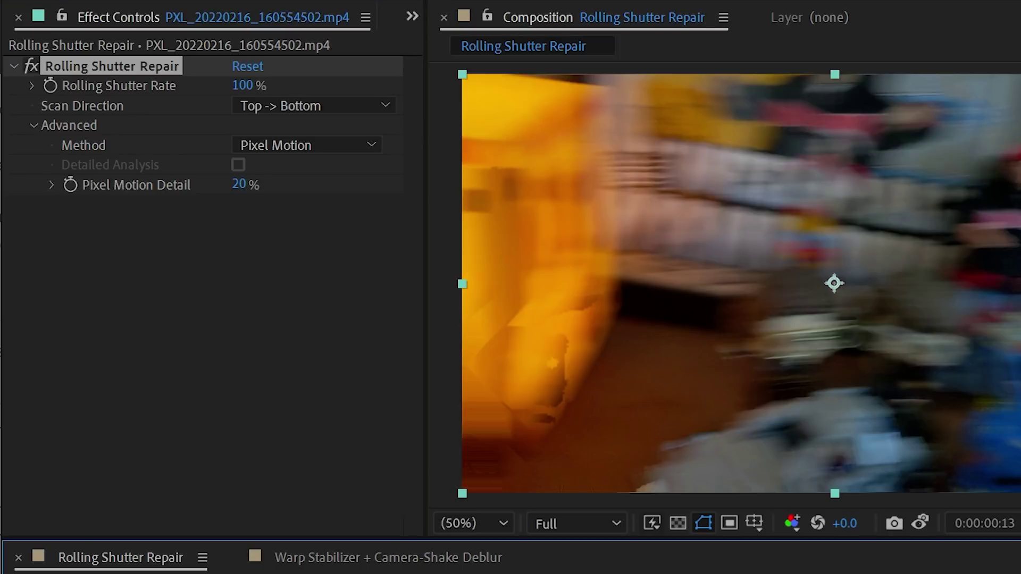
pyautogui.press('pageup')
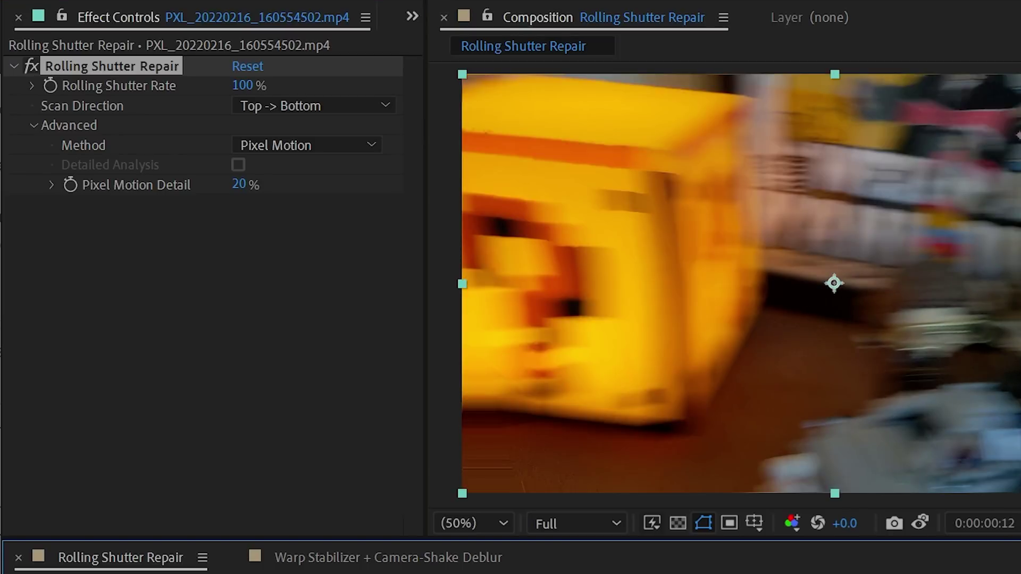
pyautogui.press('pagedown')
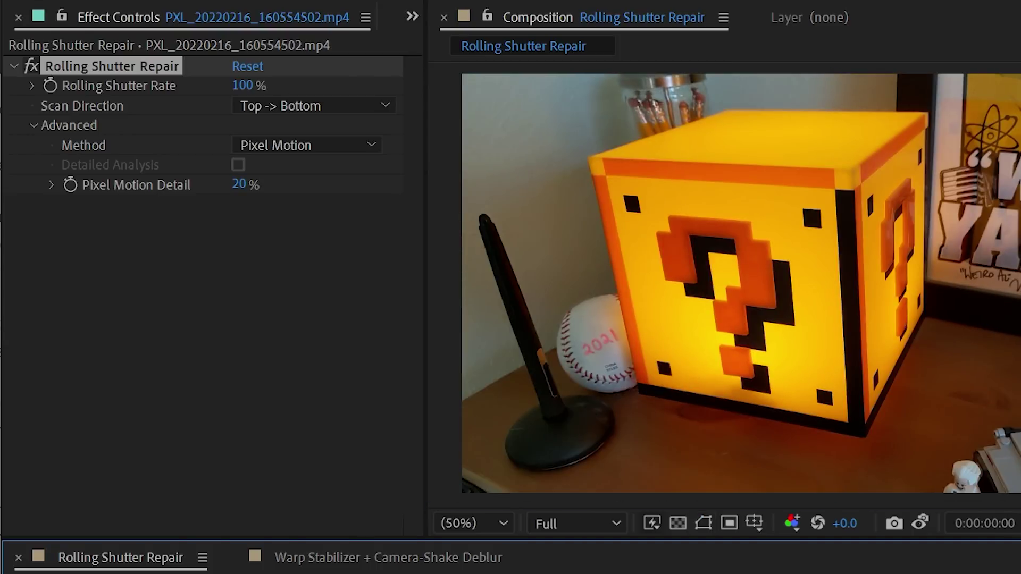
pyautogui.press('pageup')
pyautogui.press('space')
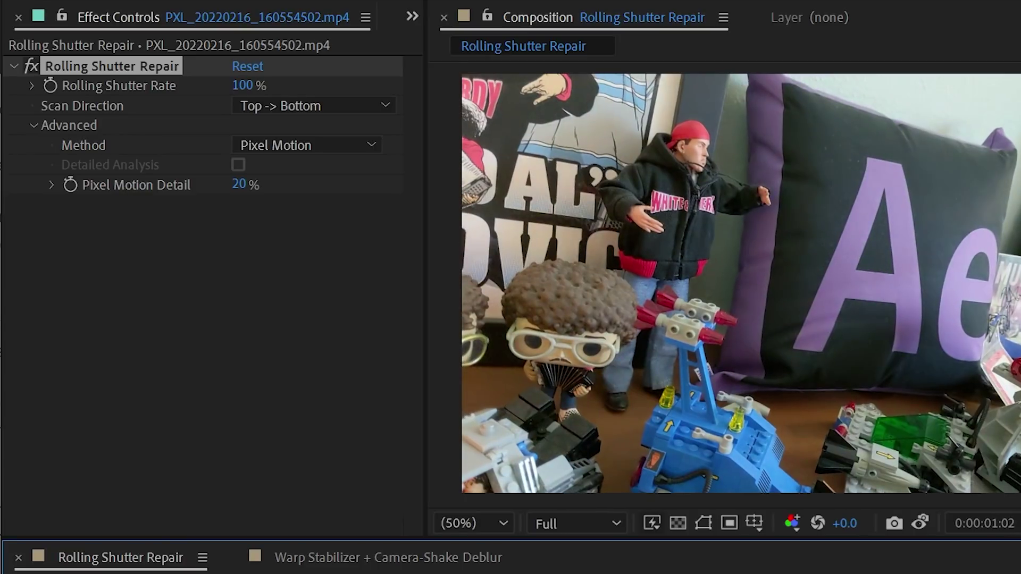
pyautogui.click(128, 349)
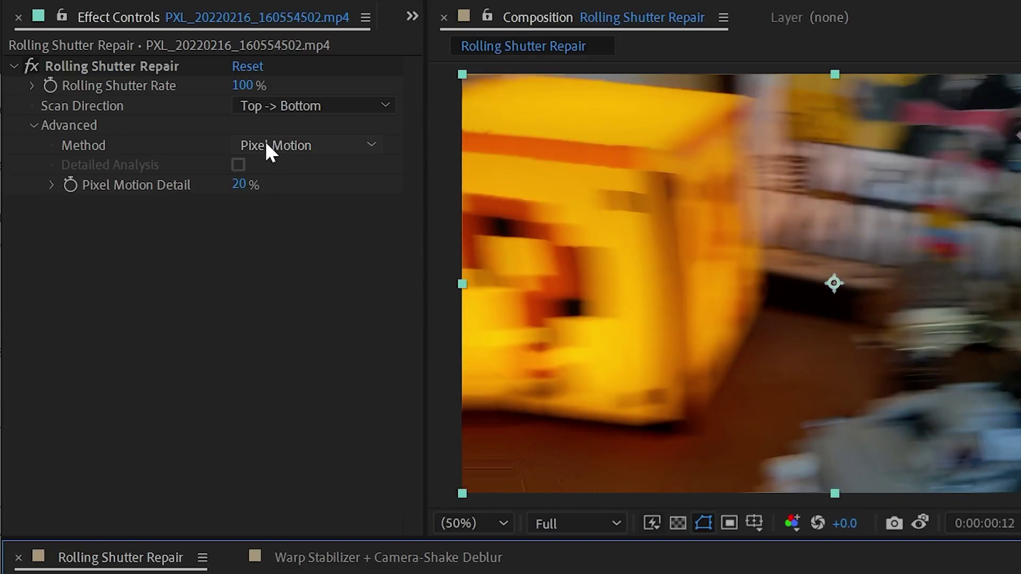
# Try Pixel Motion Detail at 79% on frame 0:00:00:12 and lower it to 57%.
pyautogui.moveTo(240, 184); pyautogui.dragTo(325, 187)
pyautogui.moveTo(240, 185); pyautogui.dragTo(896, 253)
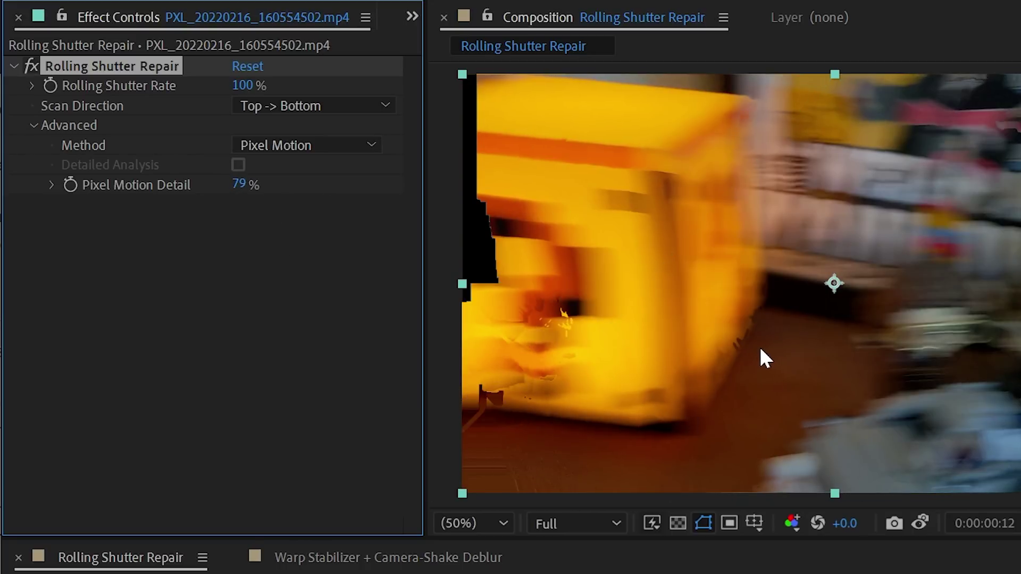
pyautogui.moveTo(242, 190); pyautogui.dragTo(123, 194)
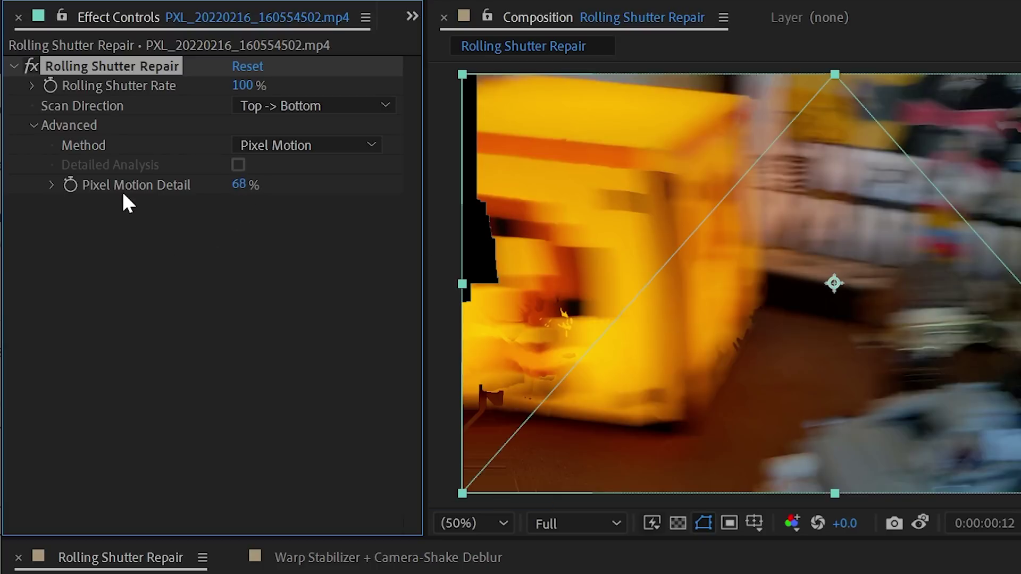
pyautogui.moveTo(238, 184); pyautogui.dragTo(113, 186)
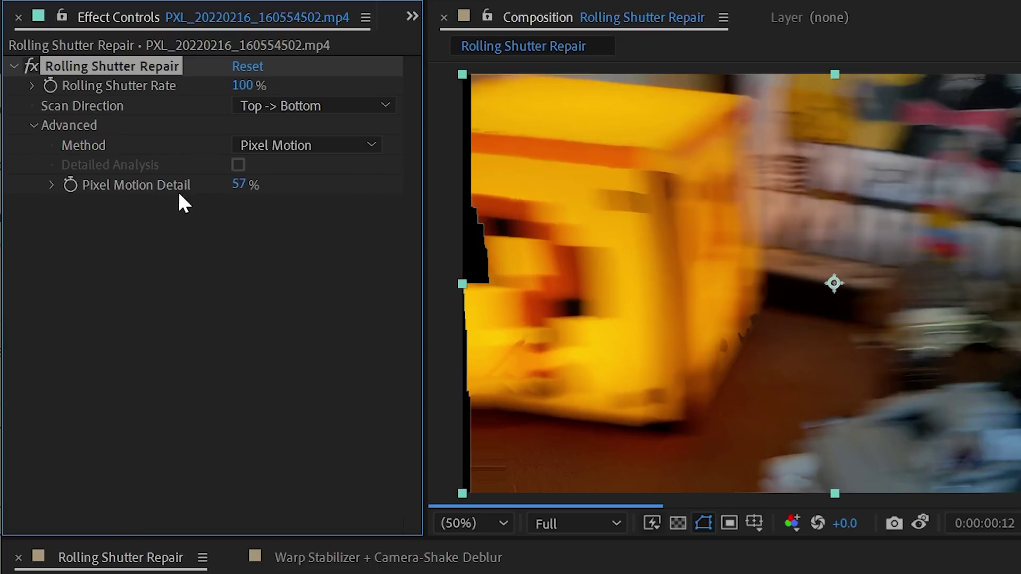
# Switch the Method back to Warp, enable Detailed Analysis, and play the clip.
pyautogui.click(298, 146)
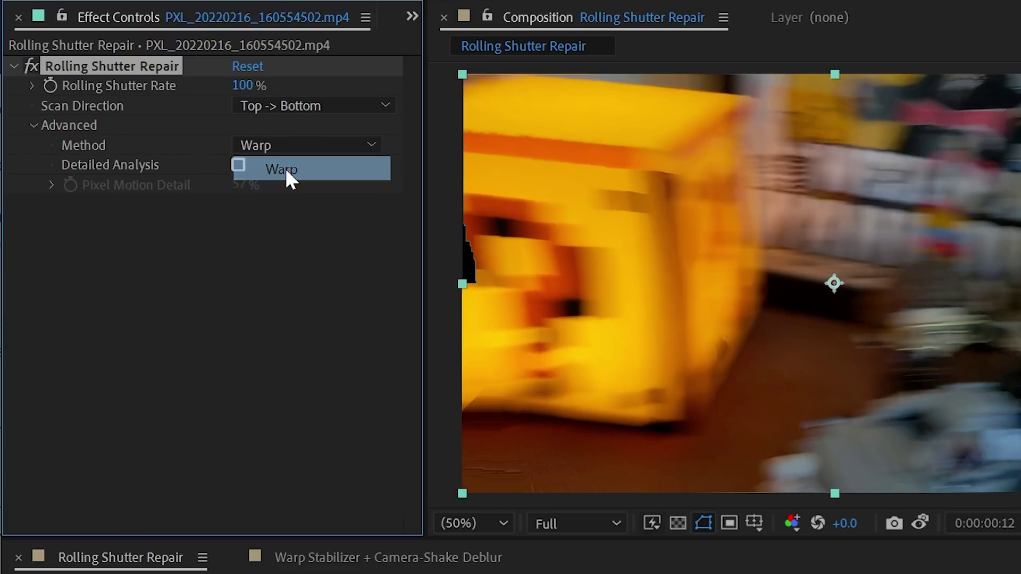
pyautogui.click(287, 171)
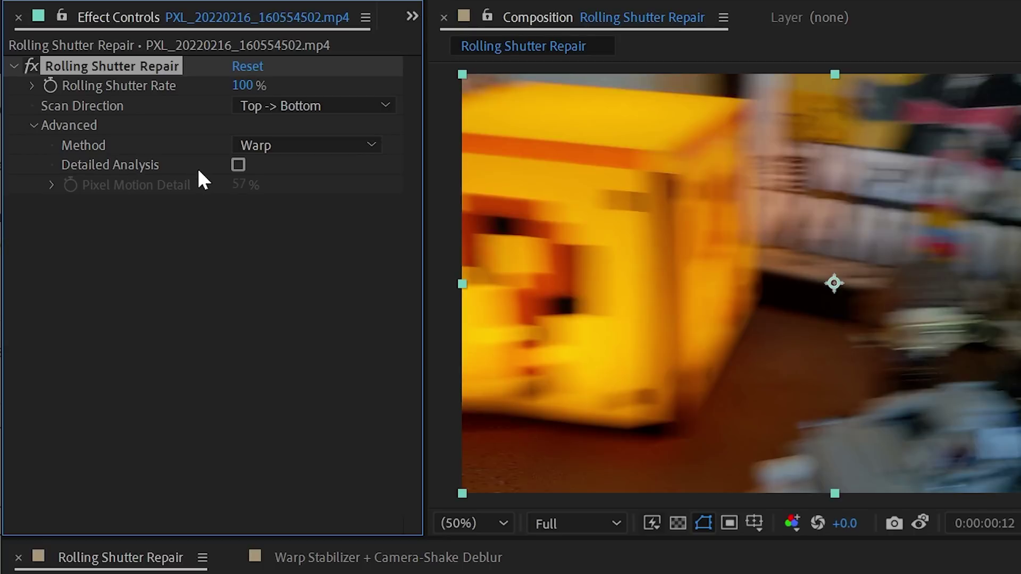
pyautogui.click(238, 165)
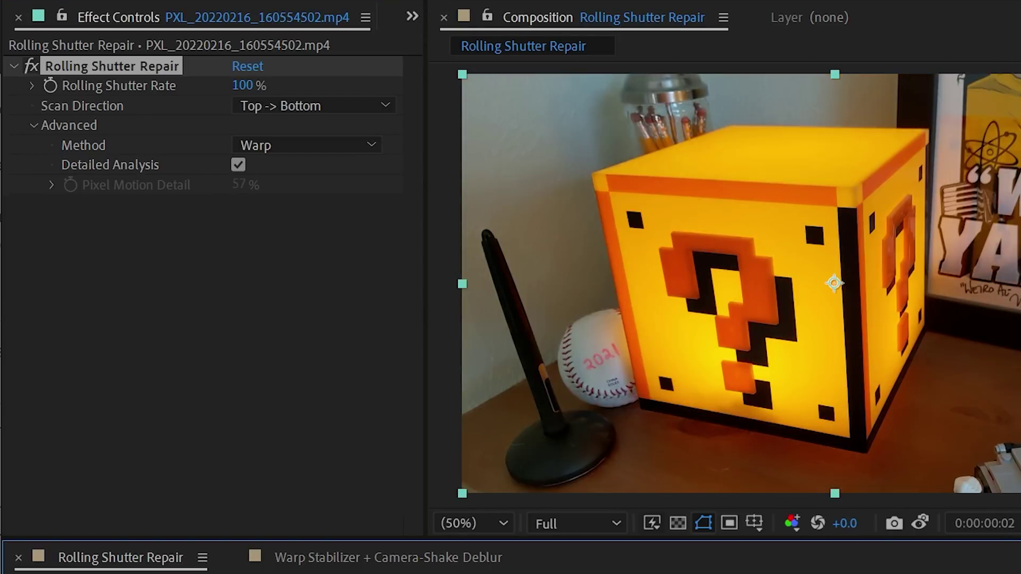
pyautogui.press('space')
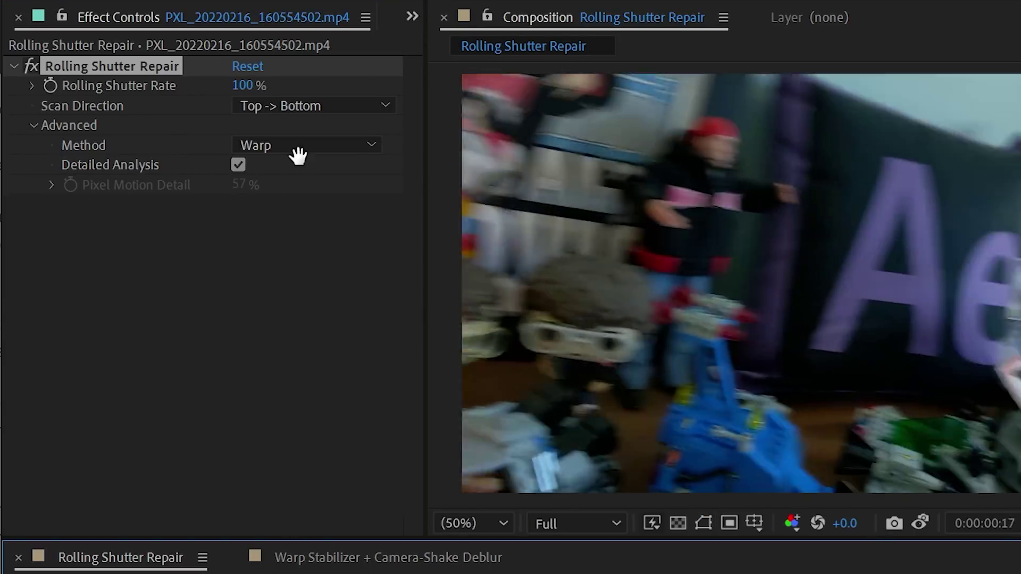
pyautogui.click(296, 146)
pyautogui.click(111, 146)
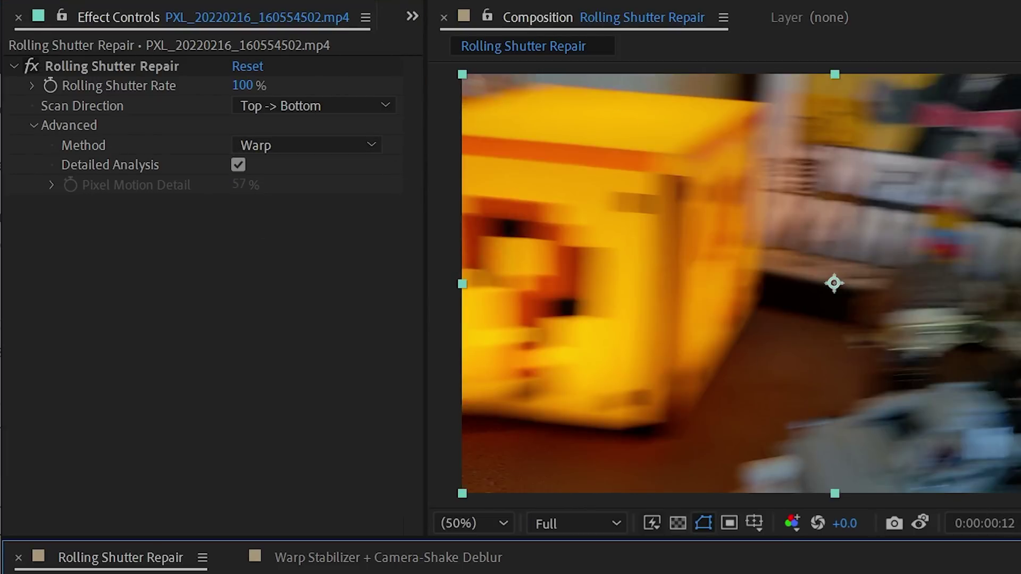
# Compare frame 0:00:00:12 with the effect off and on, and toggle Detailed Analysis, leaving it disabled.
pyautogui.click(31, 65)
pyautogui.click(31, 65)
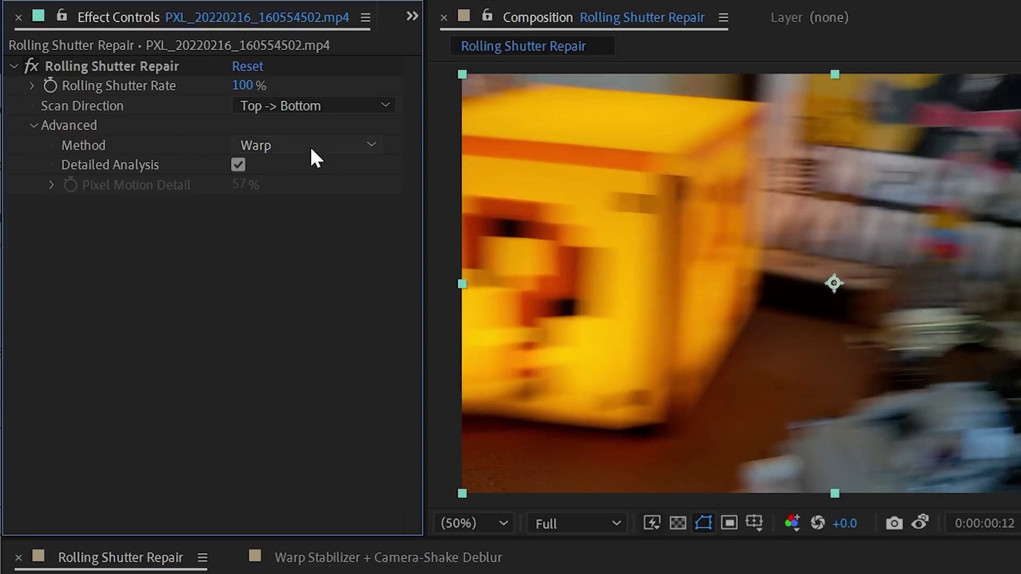
pyautogui.click(238, 165)
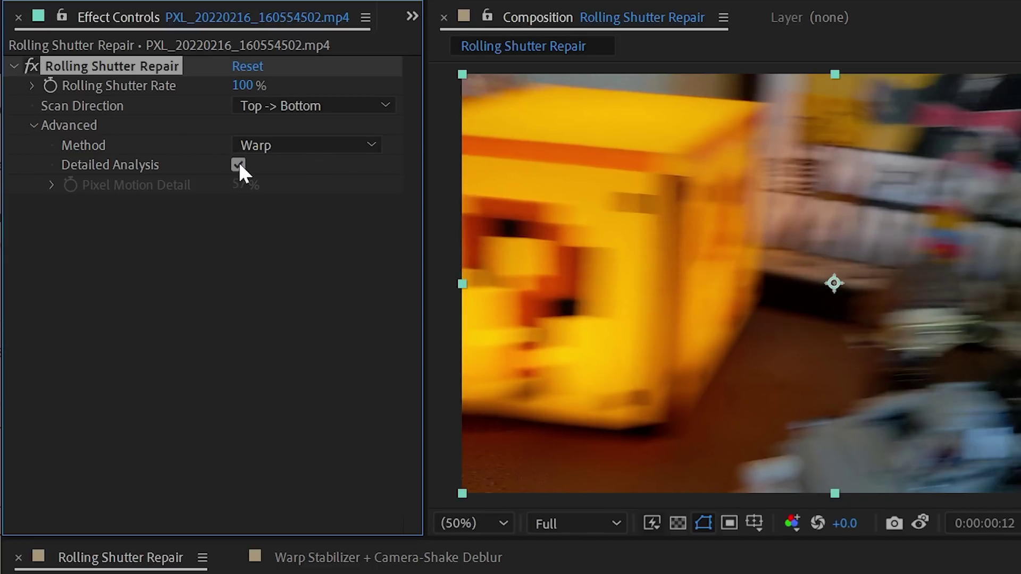
pyautogui.click(239, 164)
pyautogui.click(239, 164)
pyautogui.click(238, 165)
pyautogui.click(239, 165)
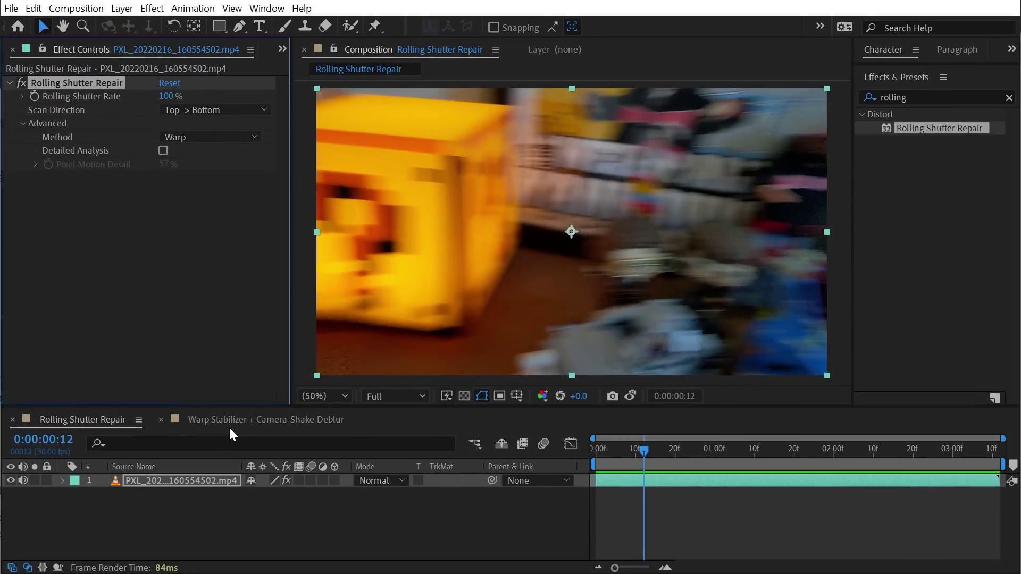
# Return to the Warp Stabilizer + Camera-Shake Deblur composition and deselect the Stabilized layer.
pyautogui.click(353, 557)
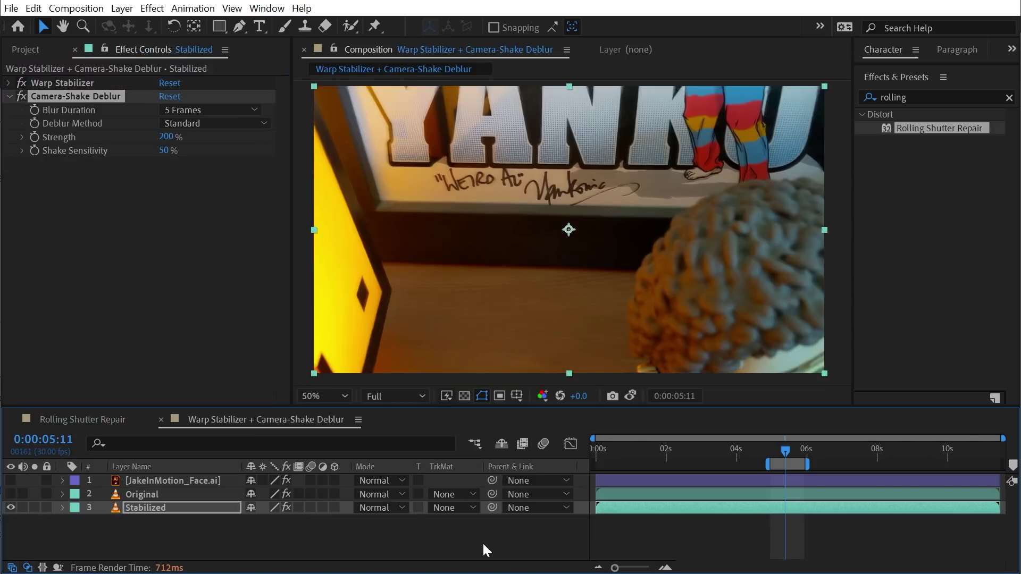
pyautogui.click(526, 521)
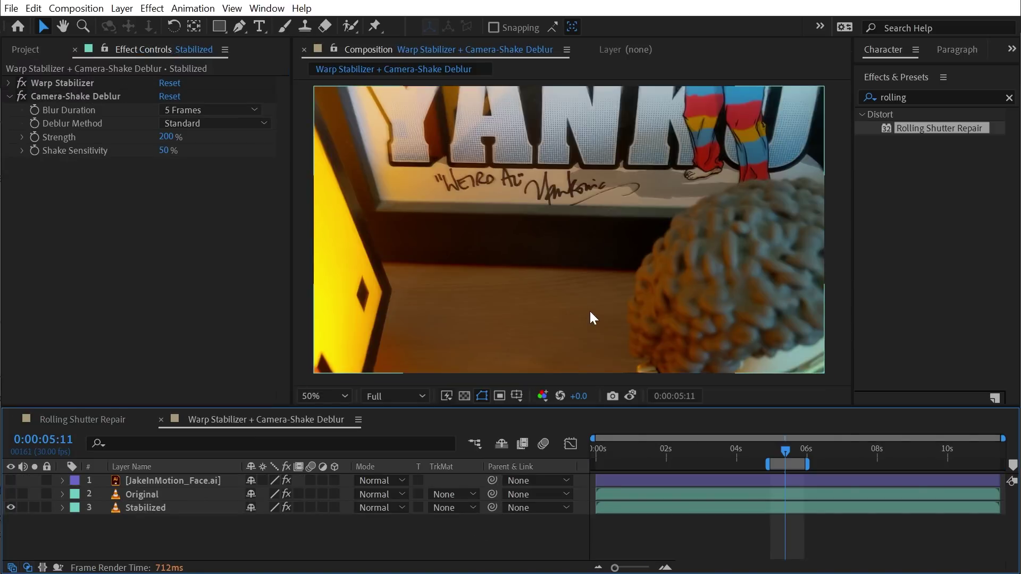